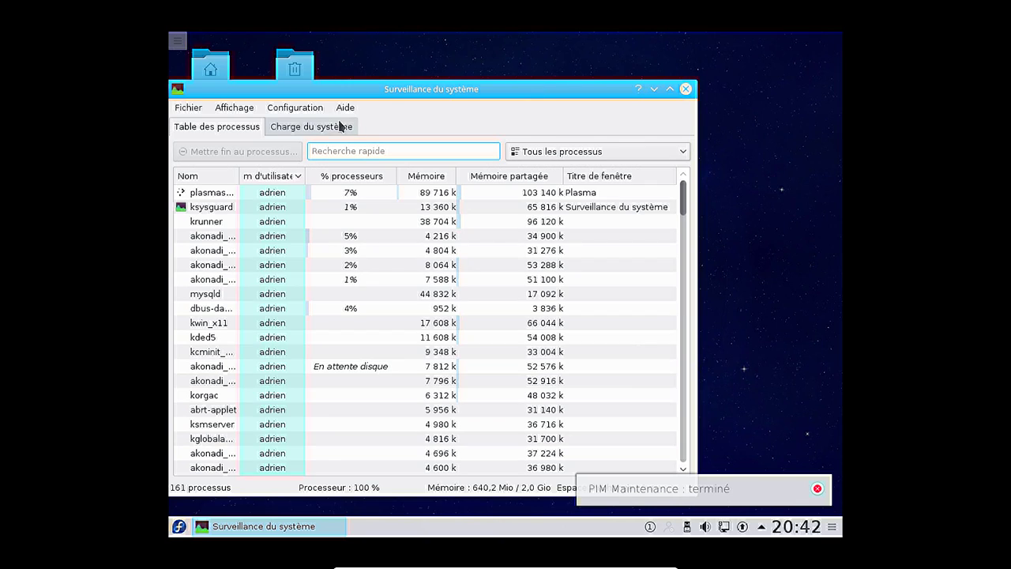
- View the processor, memory and network load graphs, then close KSysGuard and open the launcher
click(337, 131)
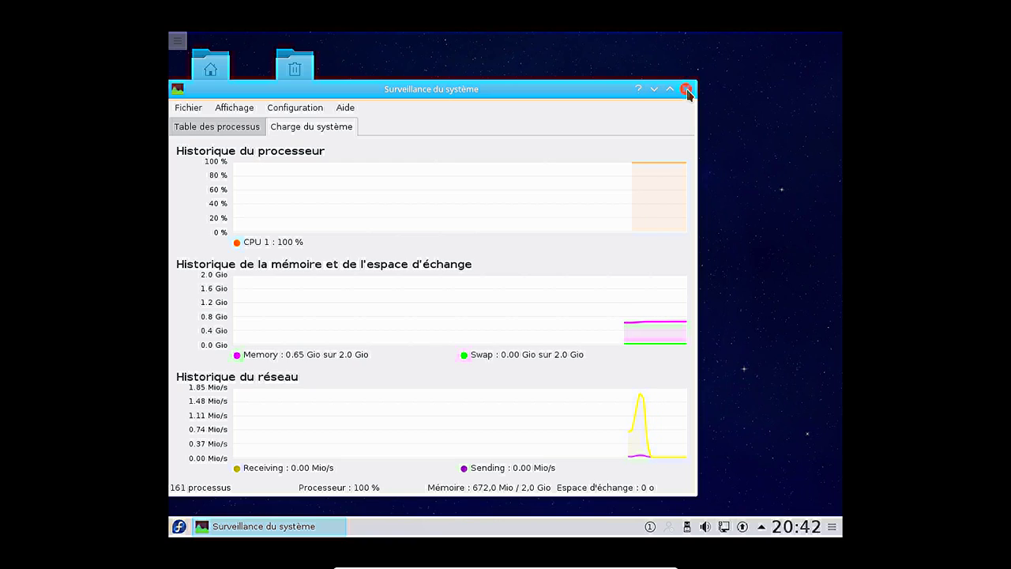
click(686, 90)
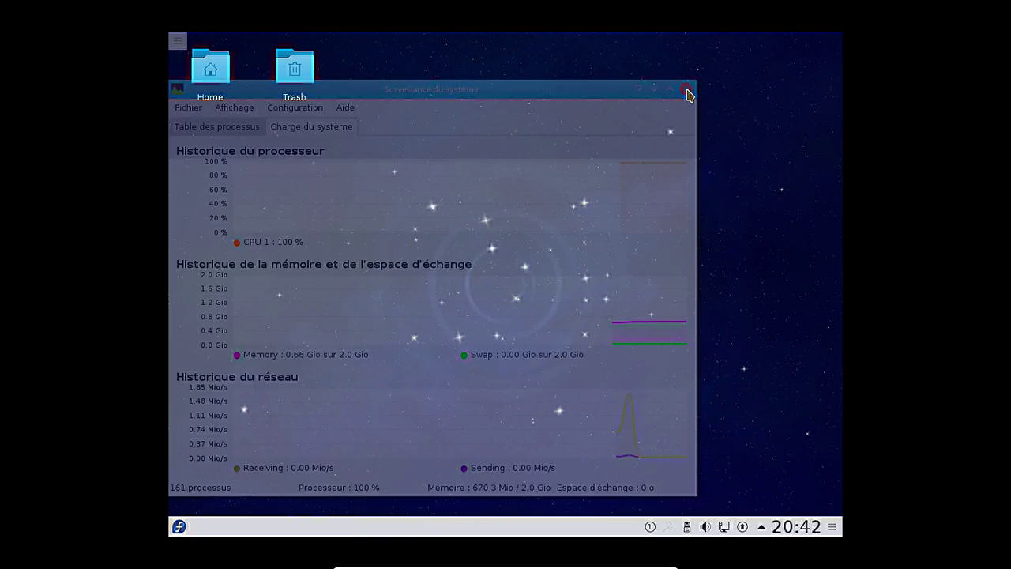
click(180, 527)
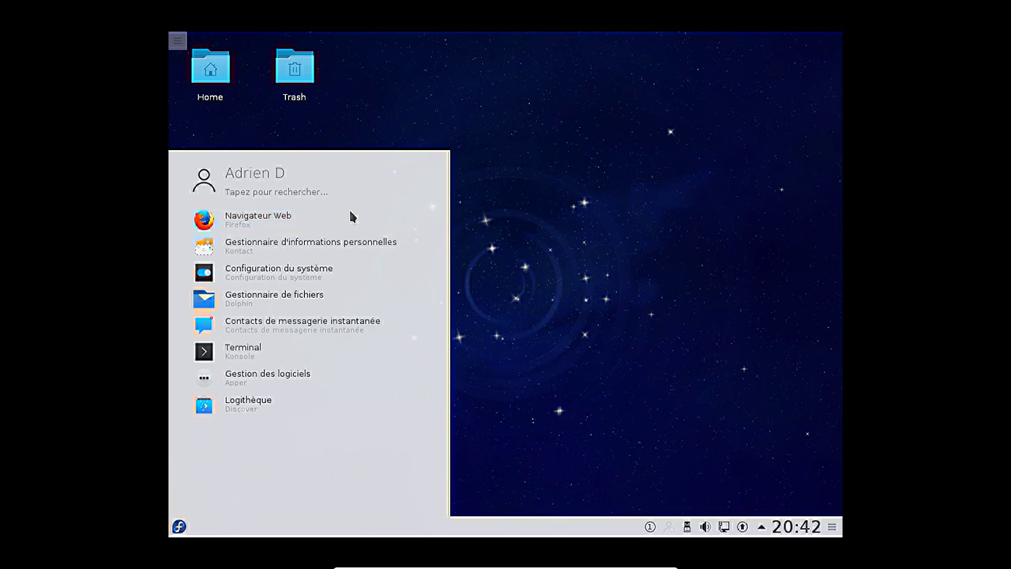
- Launch KInfoCenter, view its Fedora 24 / Plasma 5.6.4 overview maximized, then close it
text(kinfocenter)
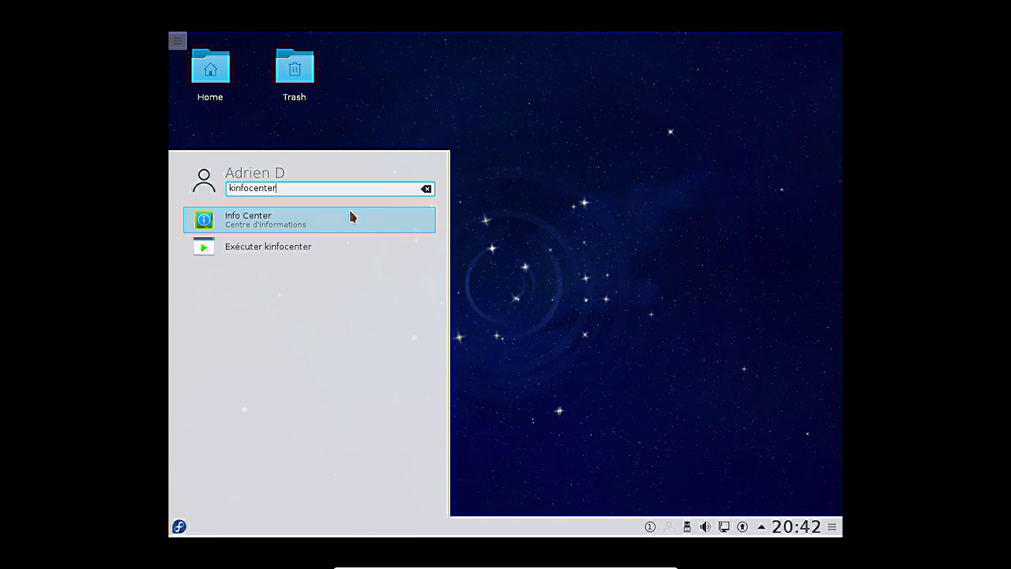
key(Return)
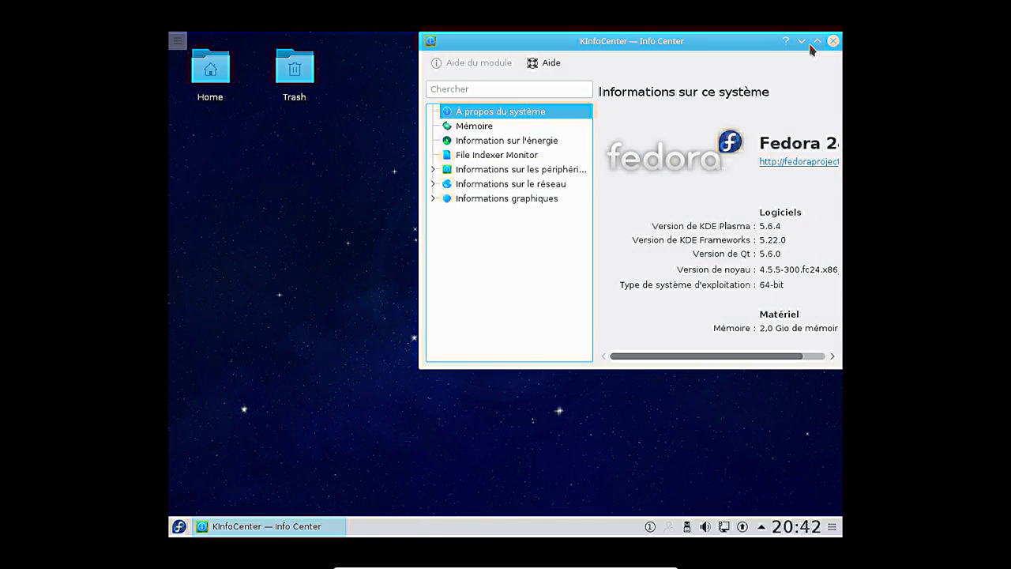
click(817, 41)
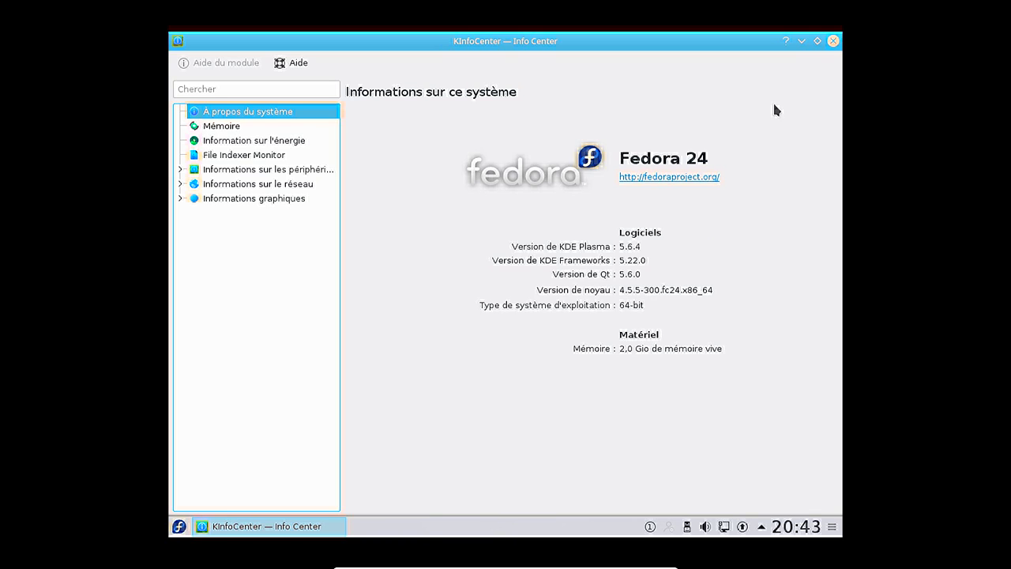
click(832, 42)
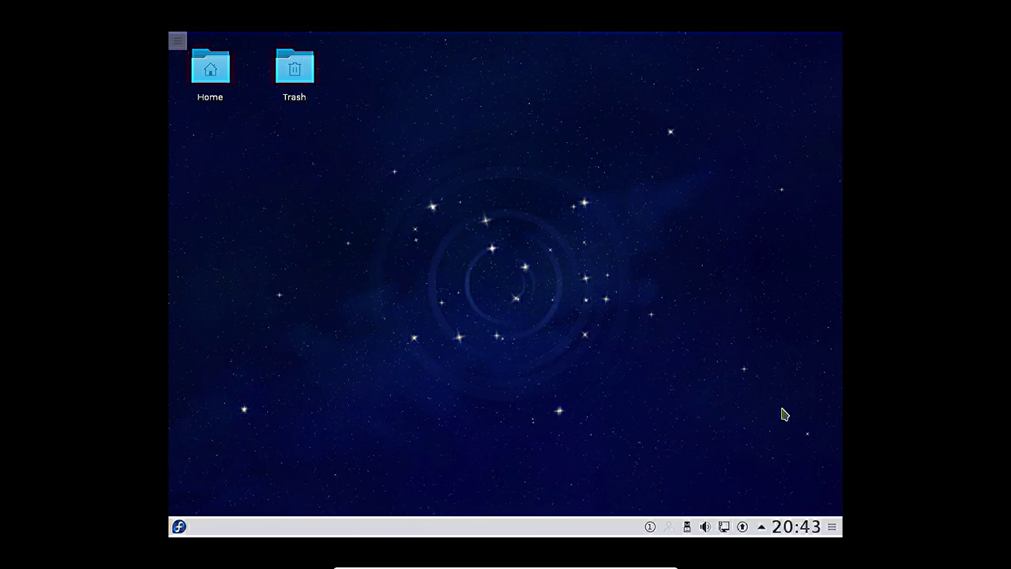
- Add the Menu des applications widget to the panel
click(833, 528)
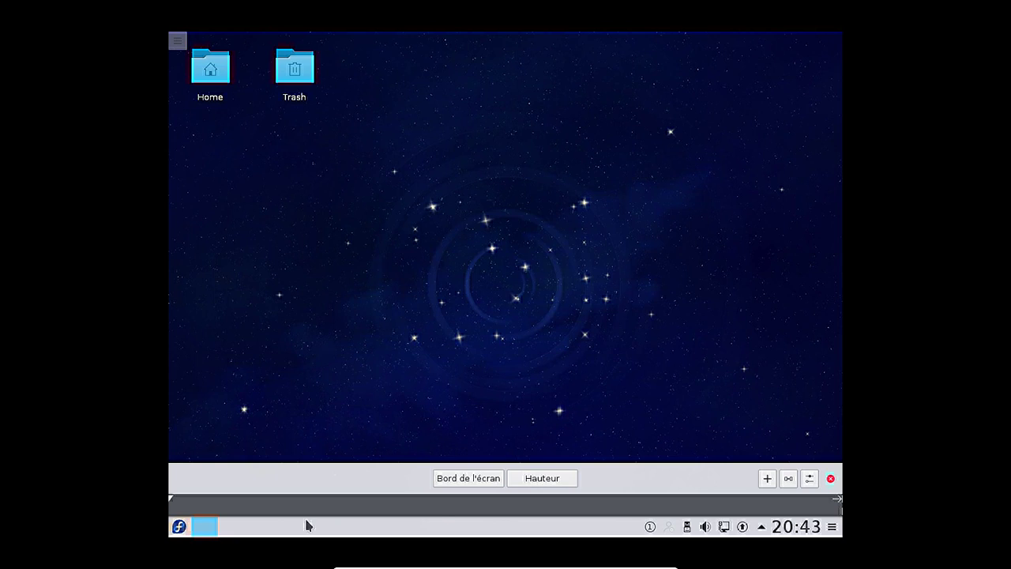
click(766, 478)
text(menu)
drag(215, 175, 186, 527)
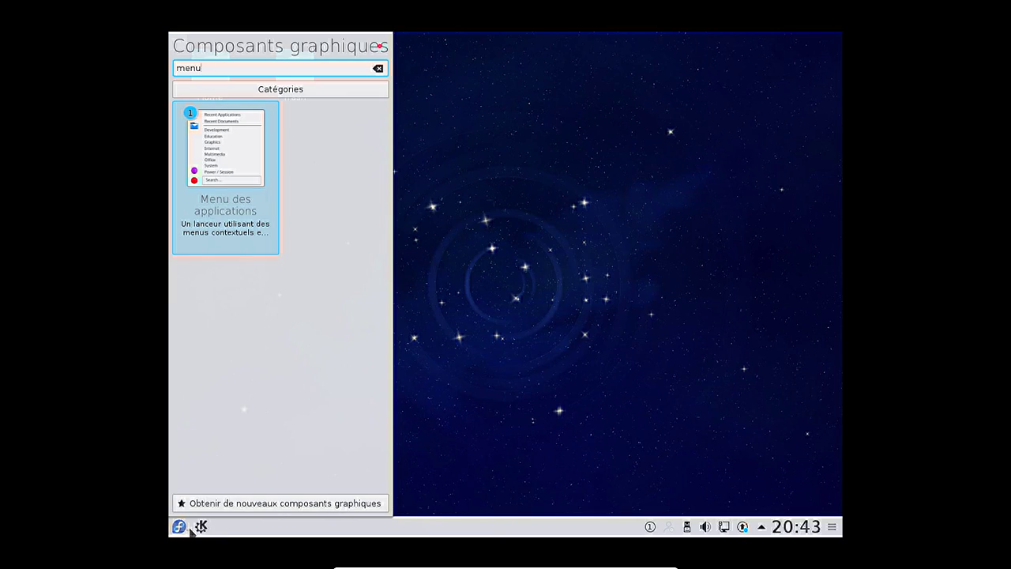
- Remove the old Lanceur d'application widget from the panel
click(831, 526)
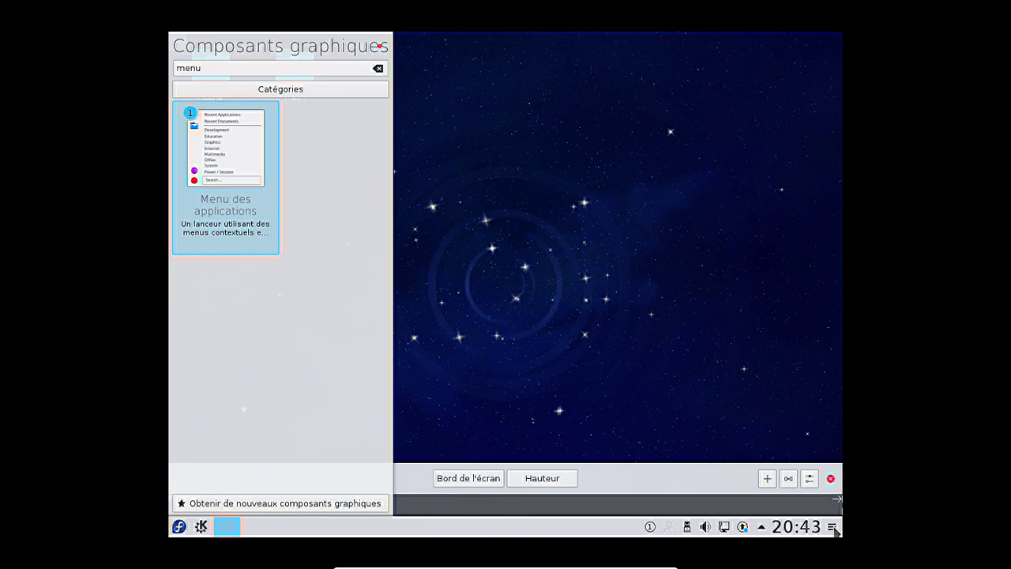
mouse_move(180, 531)
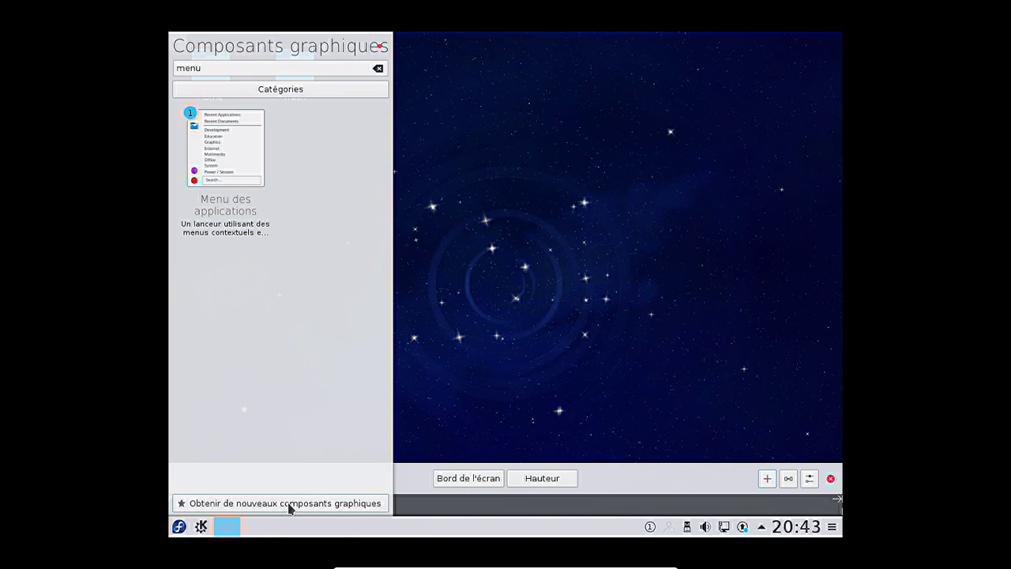
click(296, 502)
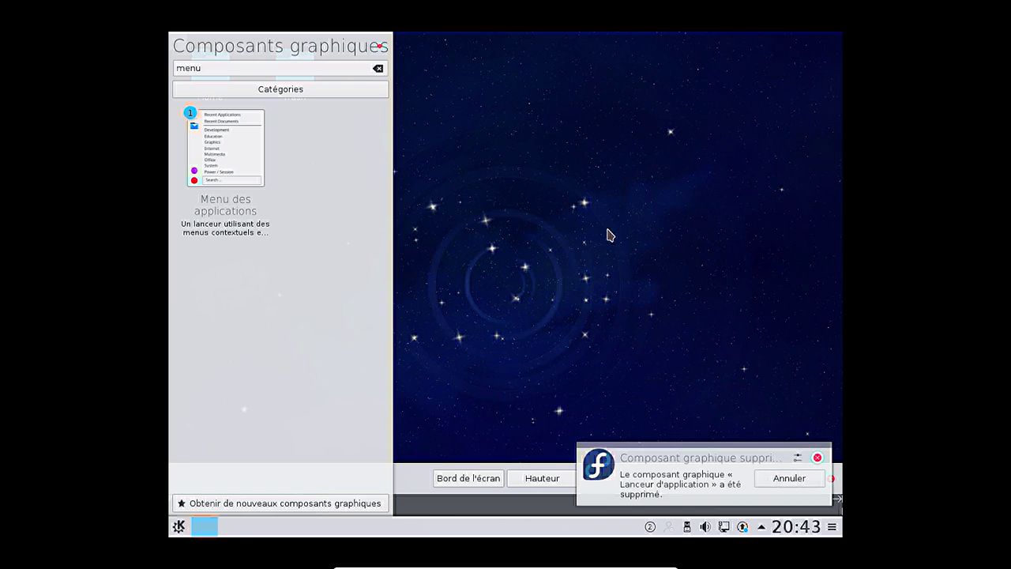
- Lock the widgets and open the new menu to its Administration entries
right_click(607, 232)
click(658, 422)
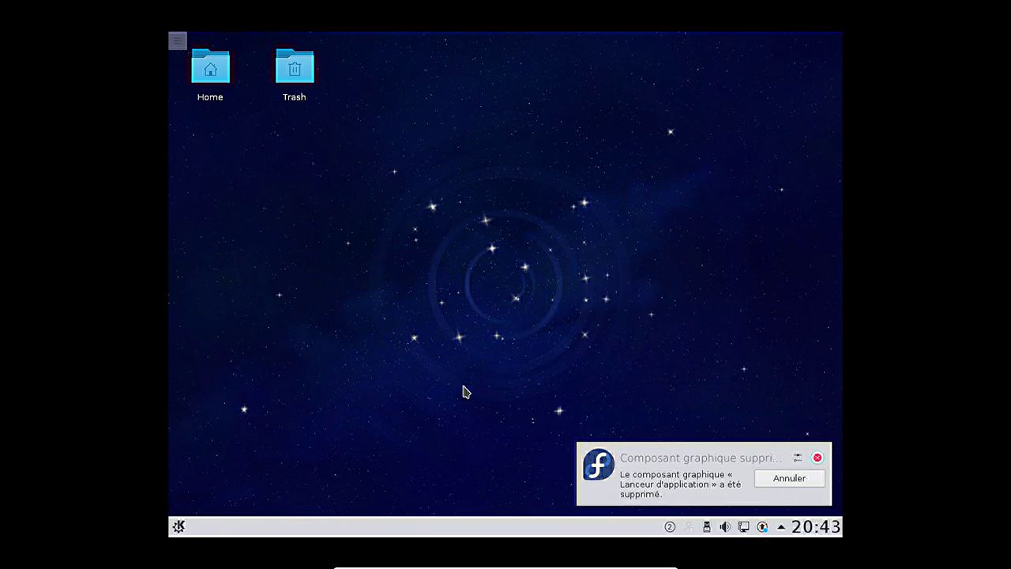
click(178, 526)
mouse_move(283, 326)
mouse_move(285, 306)
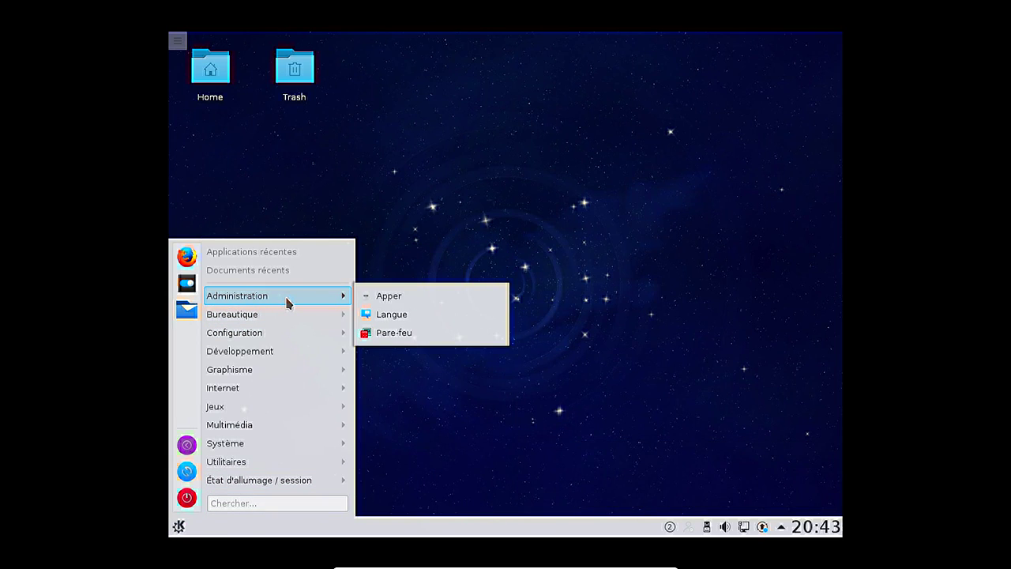
- Open Langue with the admin password, find French (France) - Français, and cancel without changes
click(436, 315)
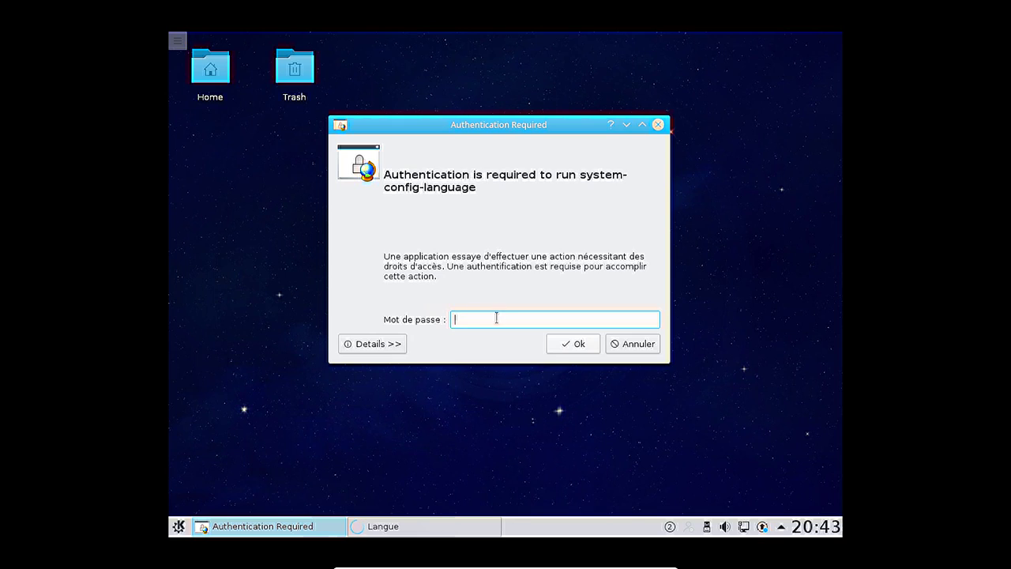
text(••••••••)
key(Return)
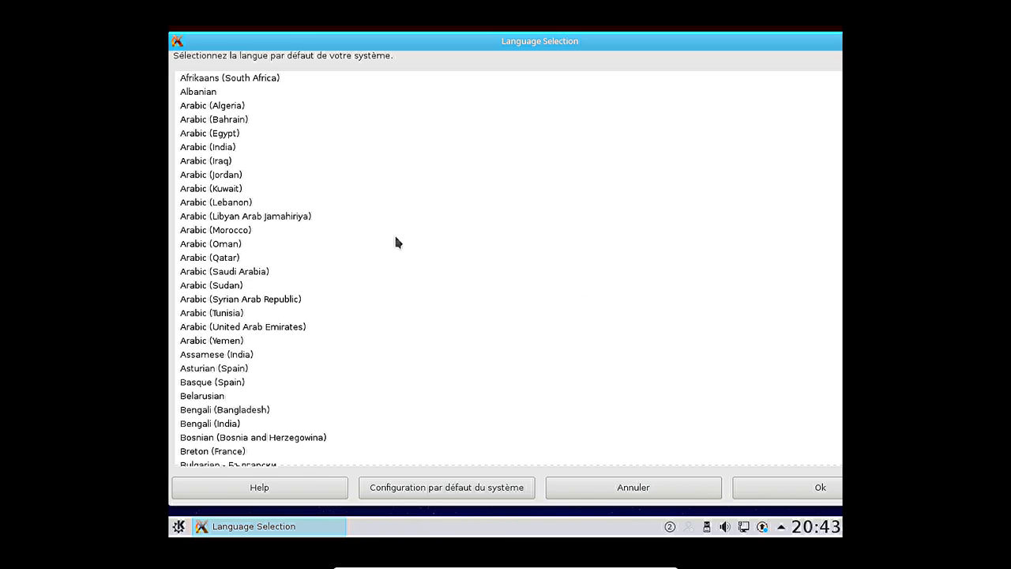
scroll(466, 210, down, 12)
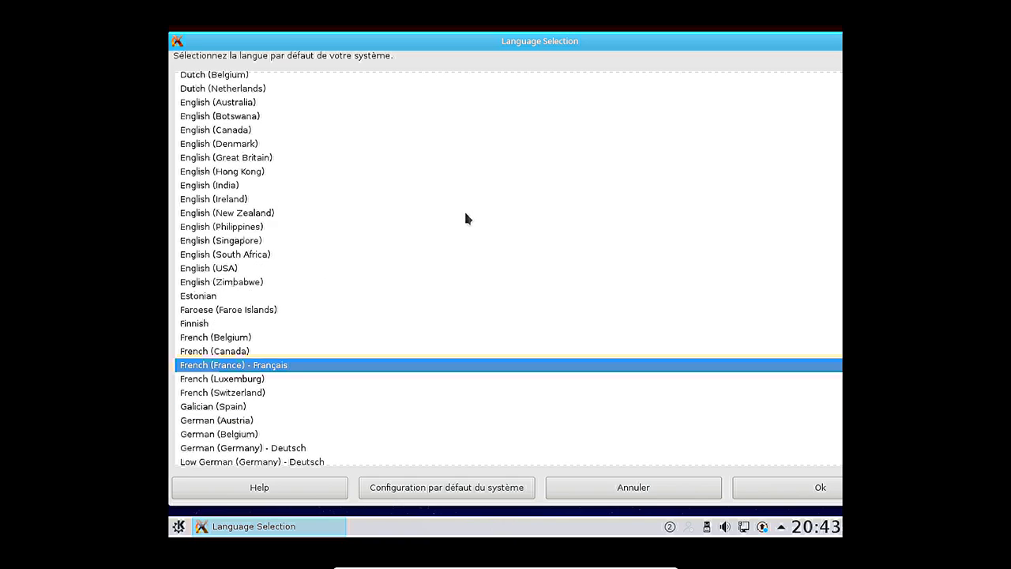
scroll(490, 252, down, 3)
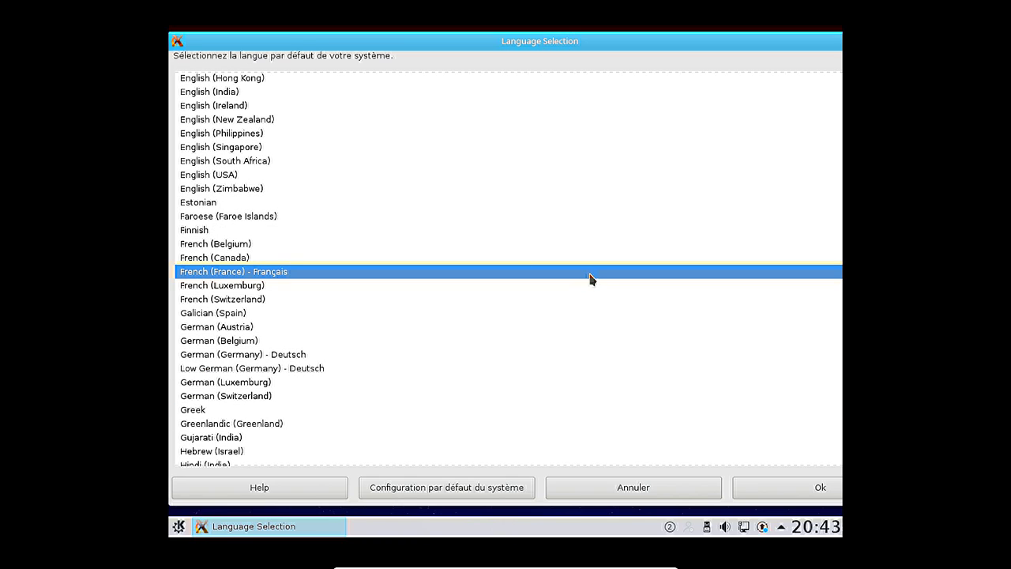
click(597, 487)
- Launch Calligra Stage and start a presentation from the Blue Orange Vector template
click(179, 525)
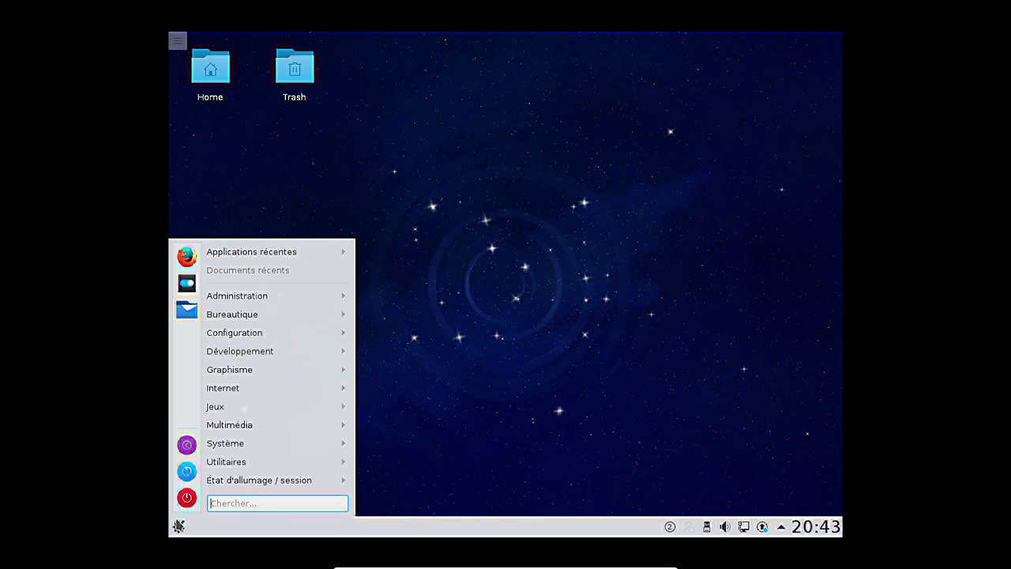
mouse_move(297, 314)
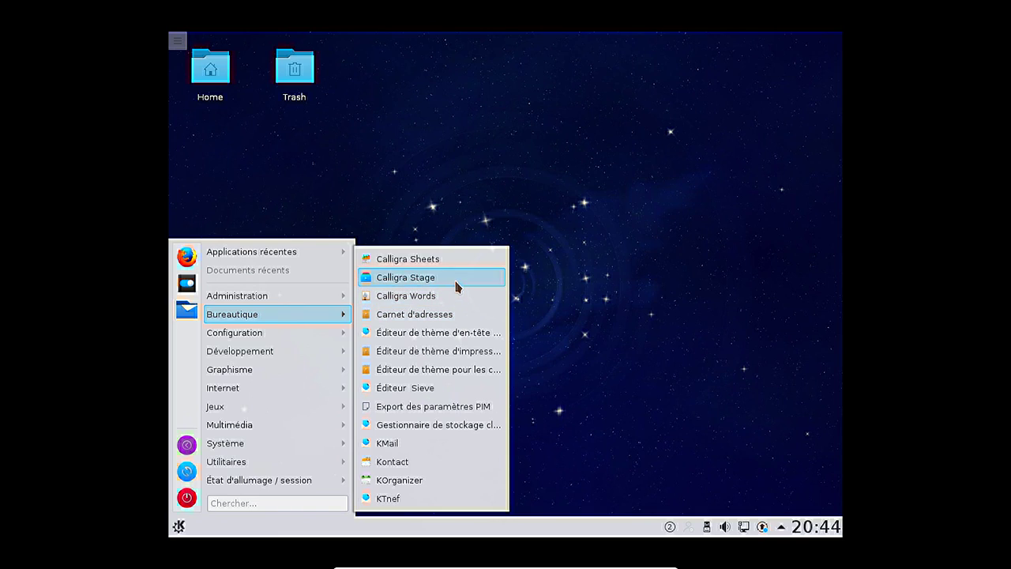
click(456, 286)
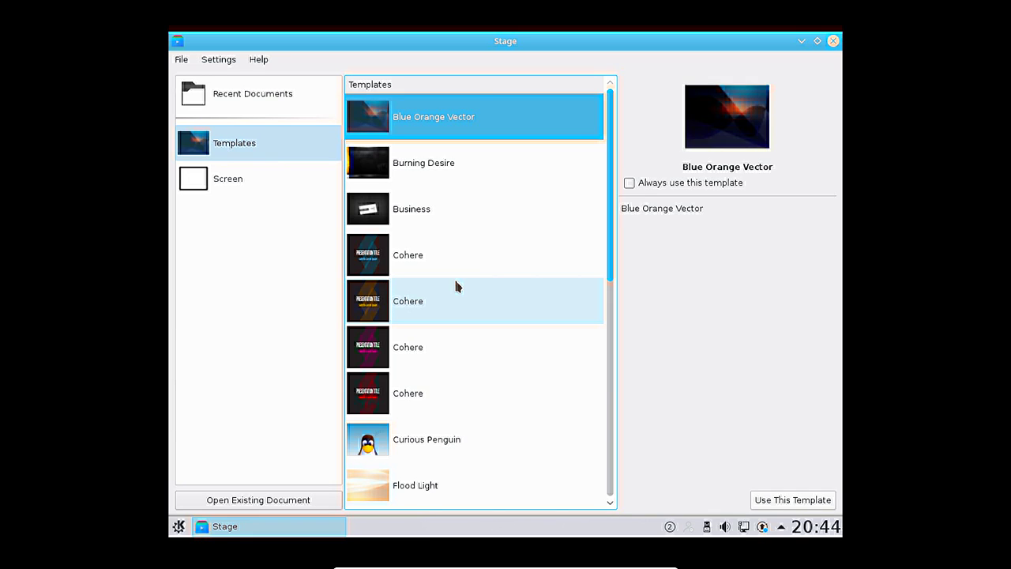
click(792, 502)
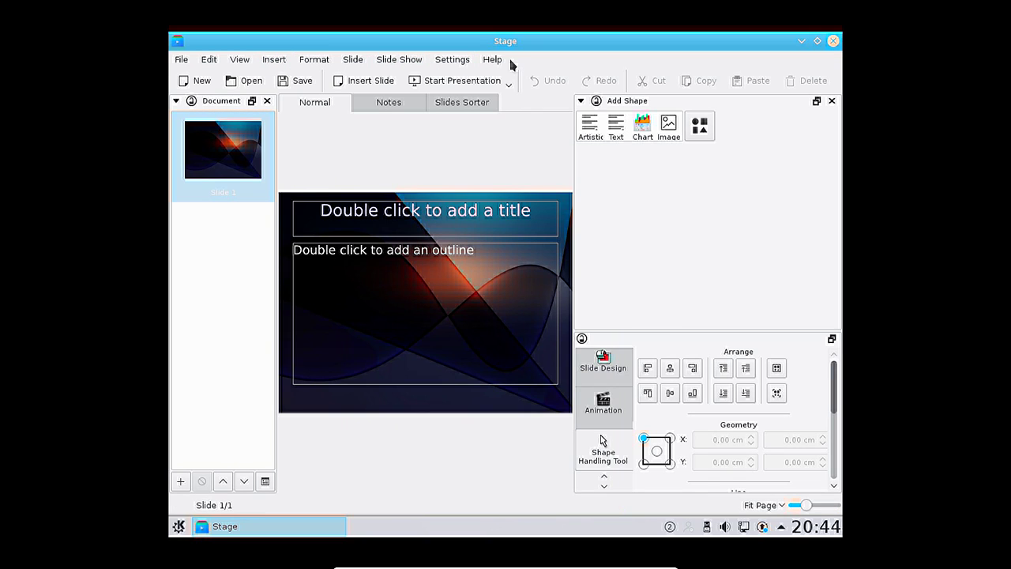
- Check that Stage is version 2.9.11 in About Stage, then close the program
click(505, 62)
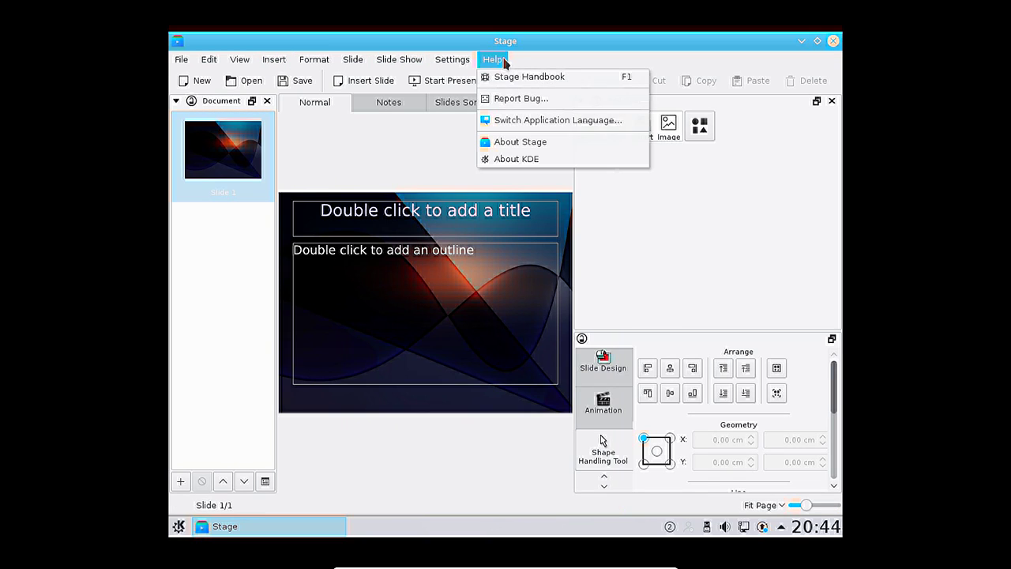
click(519, 142)
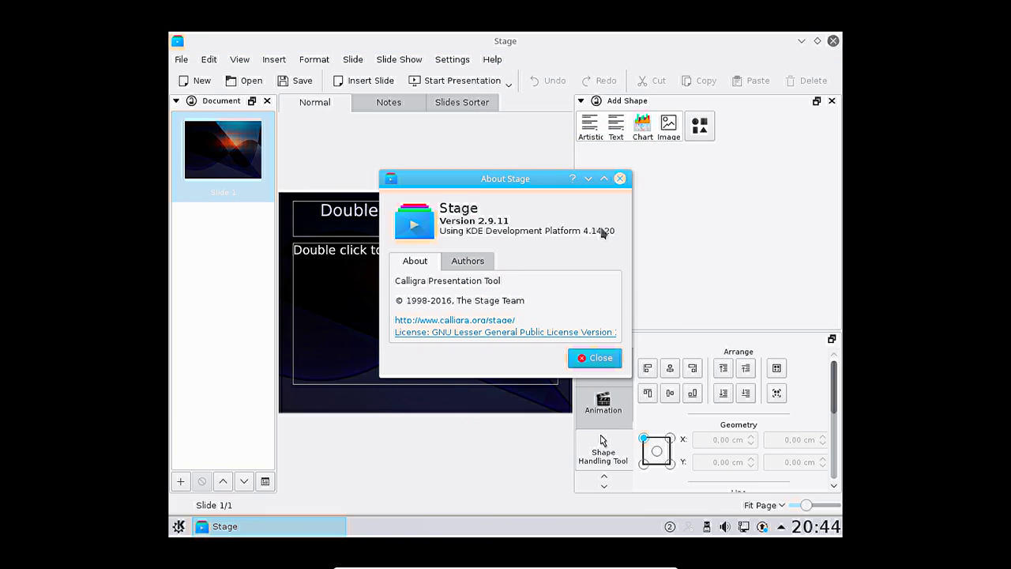
click(596, 359)
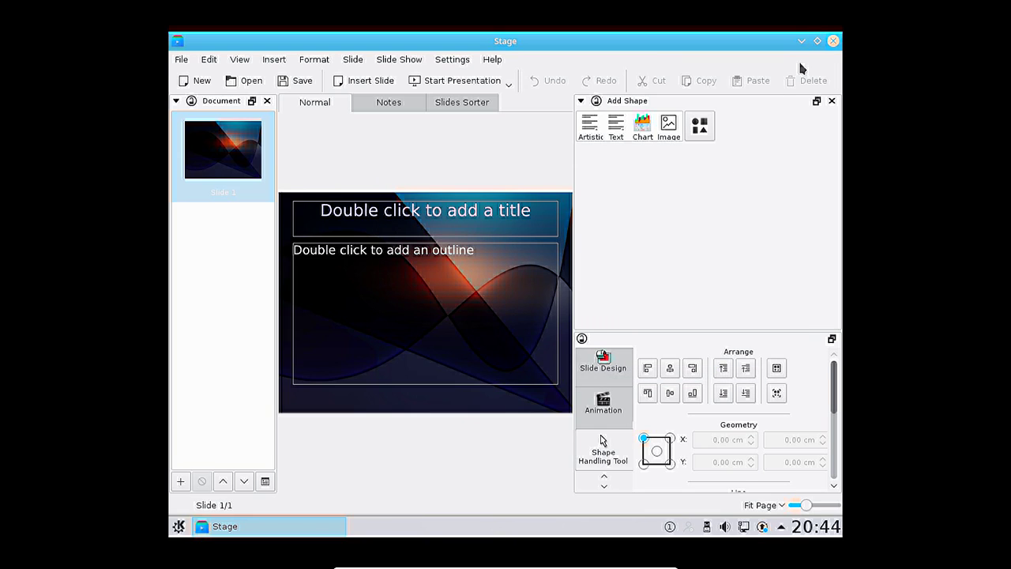
click(835, 41)
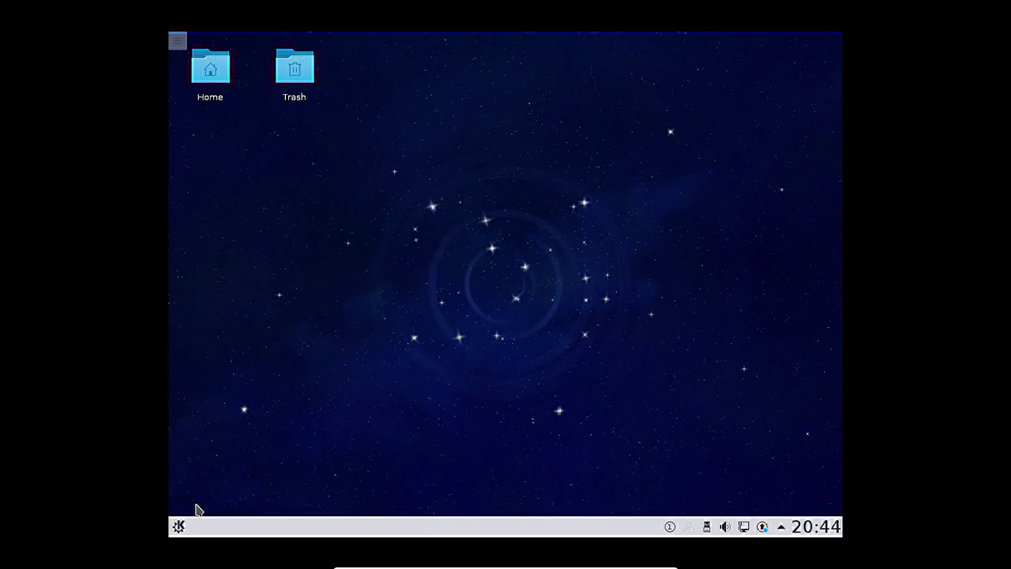
- Open KDE System Settings from the application menu and maximize it
click(177, 525)
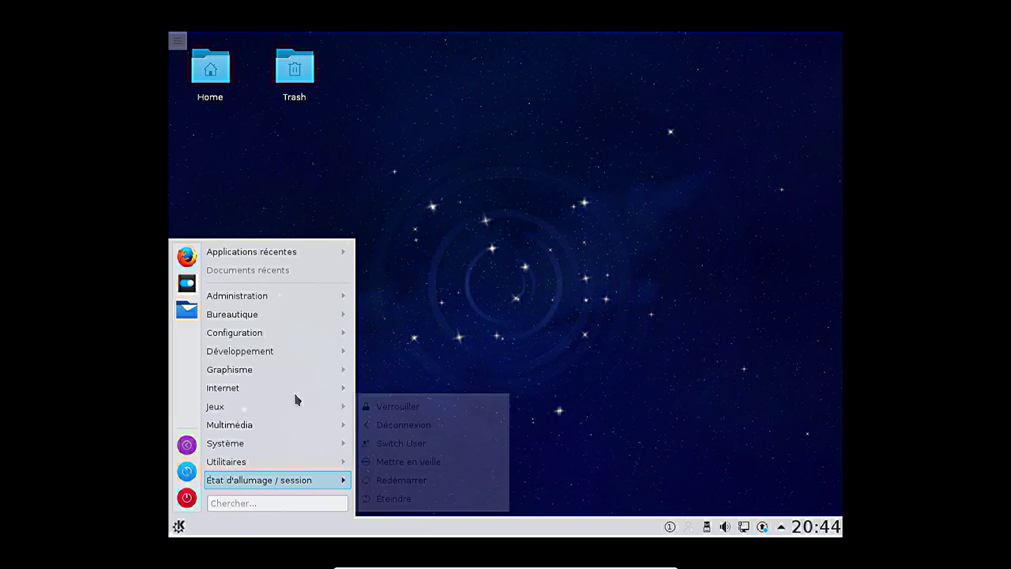
mouse_move(277, 333)
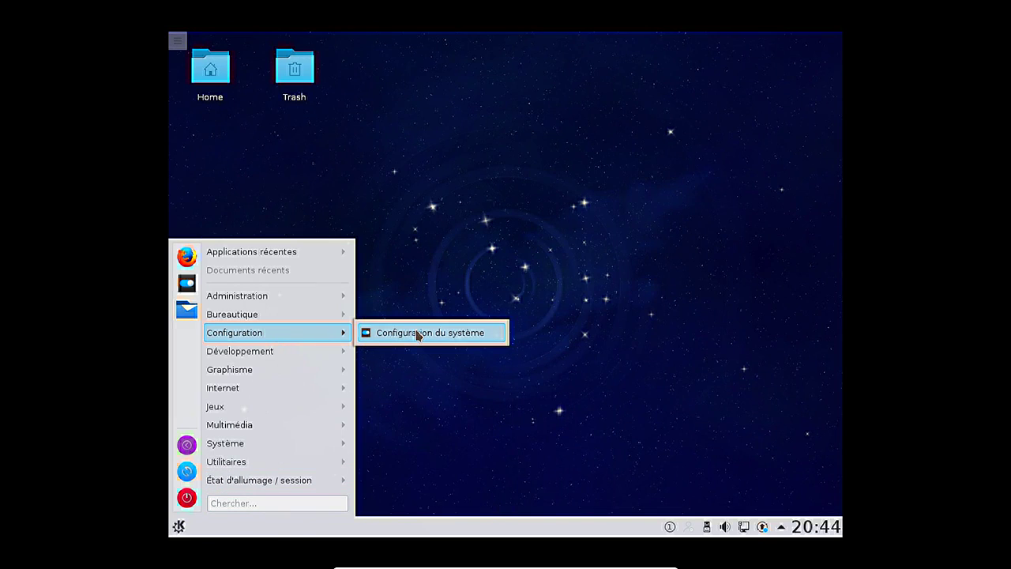
click(411, 333)
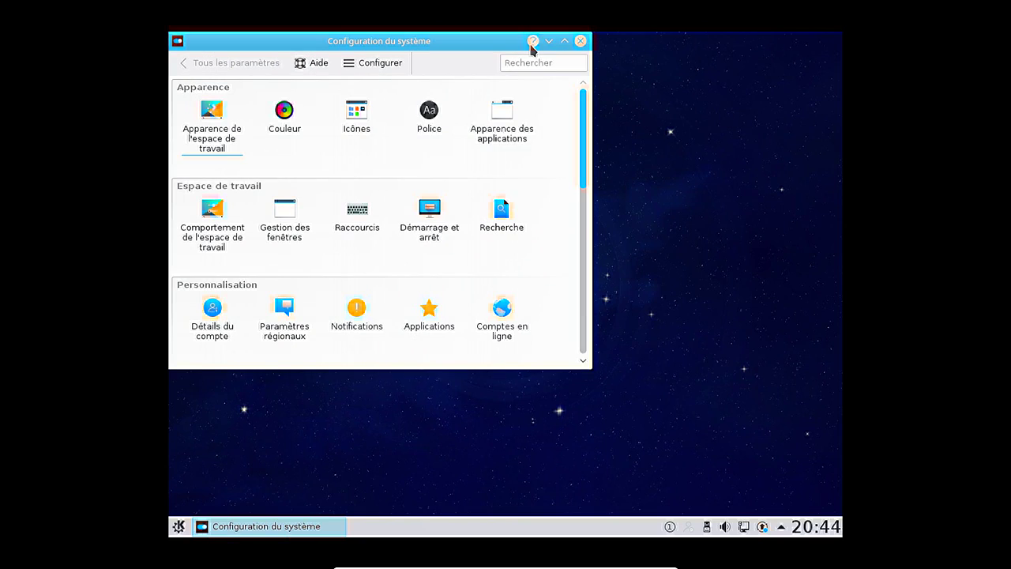
click(564, 40)
- Open the Systemd module and inspect abrt-xorg.service's actions without choosing any
scroll(645, 196, down, 3)
scroll(646, 197, down, 1)
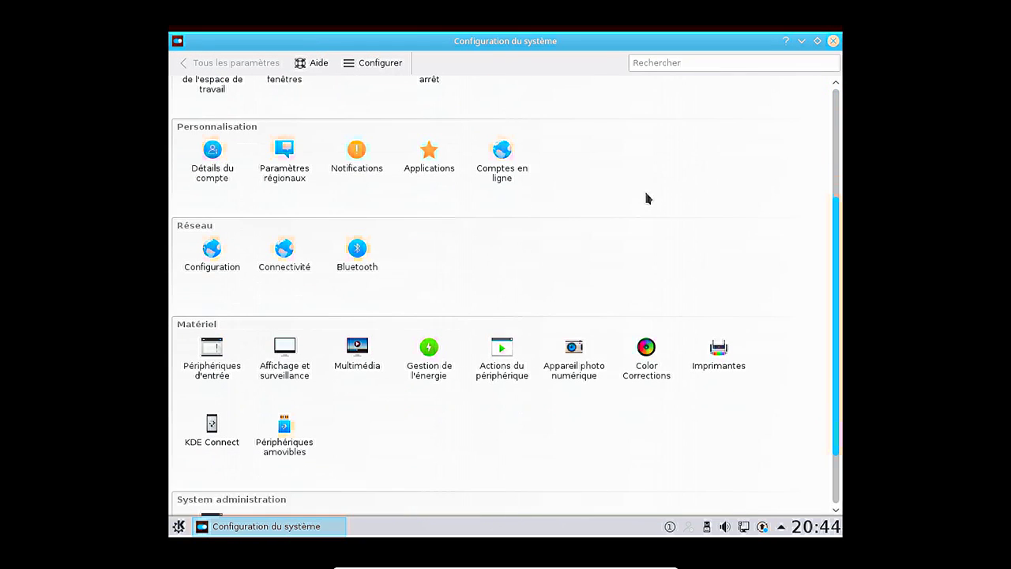
scroll(643, 199, down, 2)
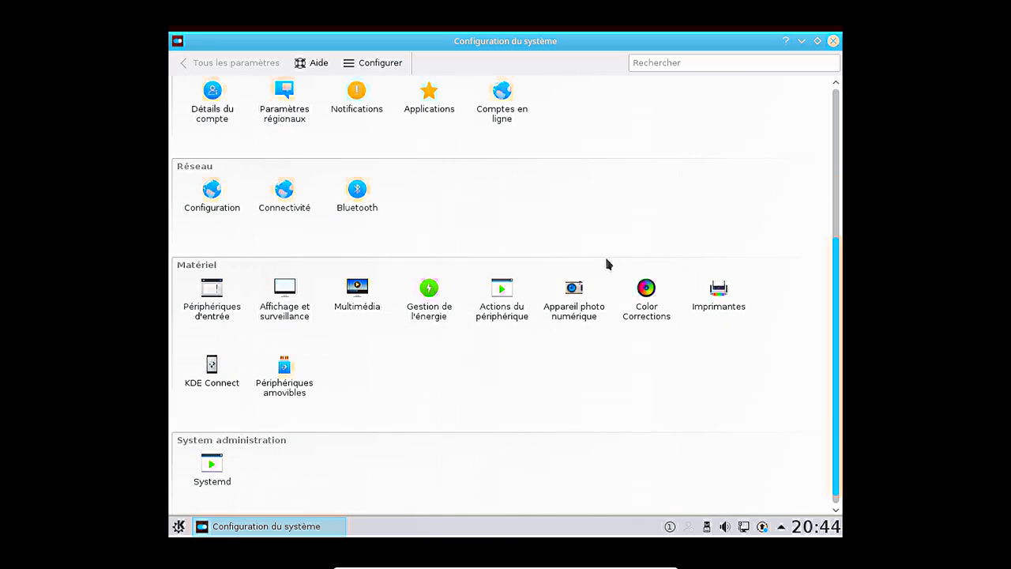
click(214, 458)
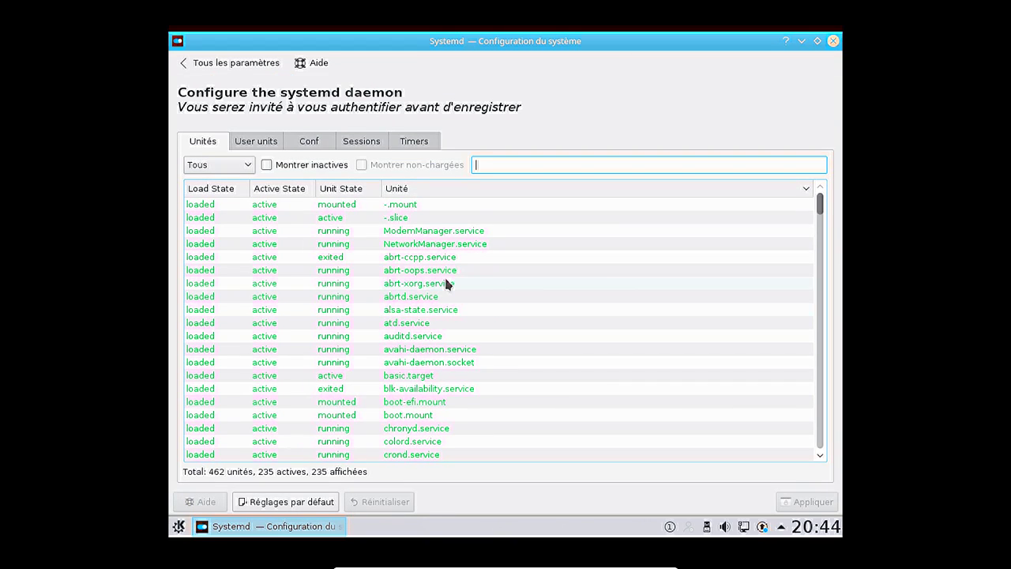
right_click(445, 284)
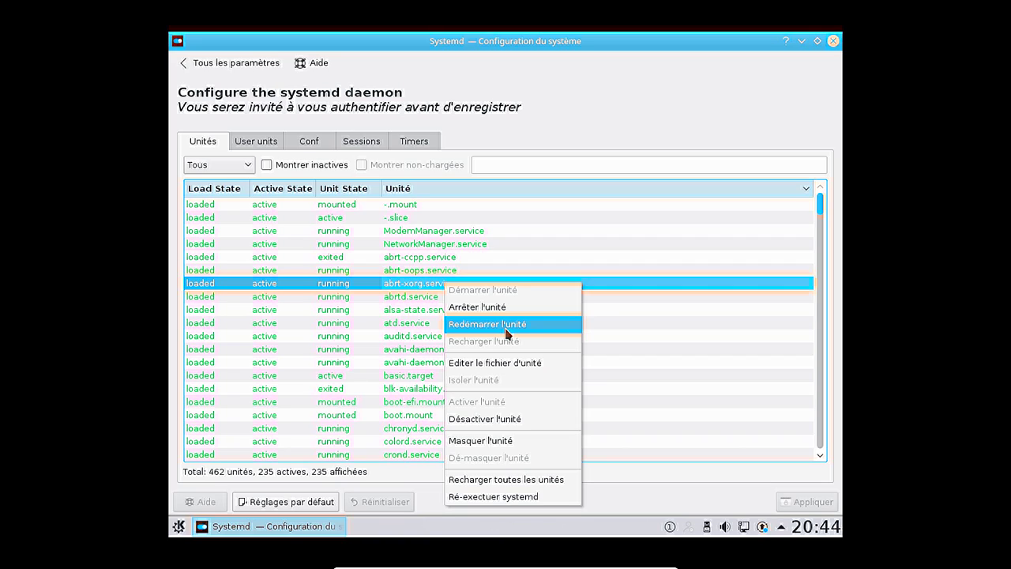
click(407, 294)
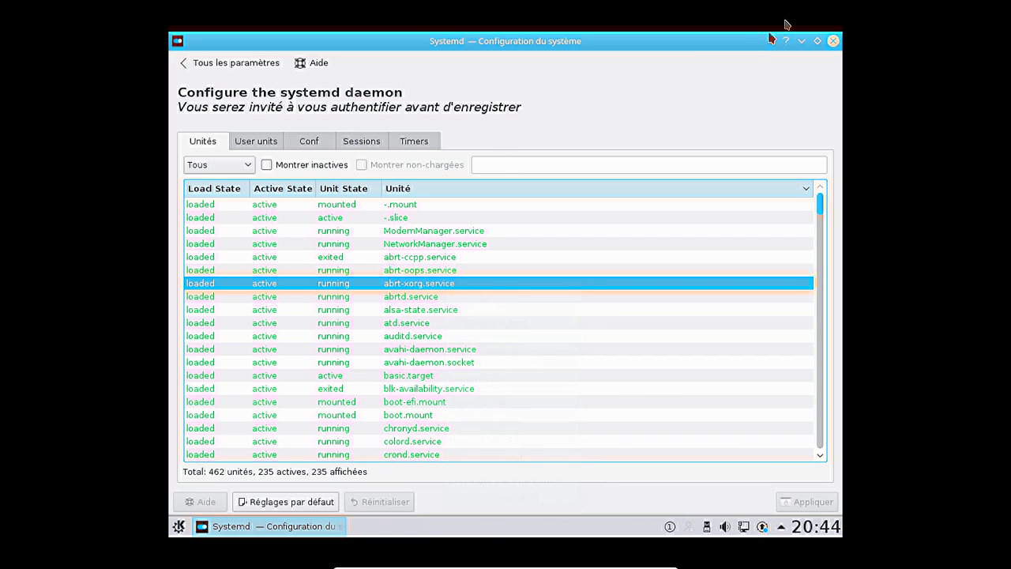
- Close System Settings and show the menu's Internet programs: Firefox, KMail, Konqueror, KTorrent
click(833, 41)
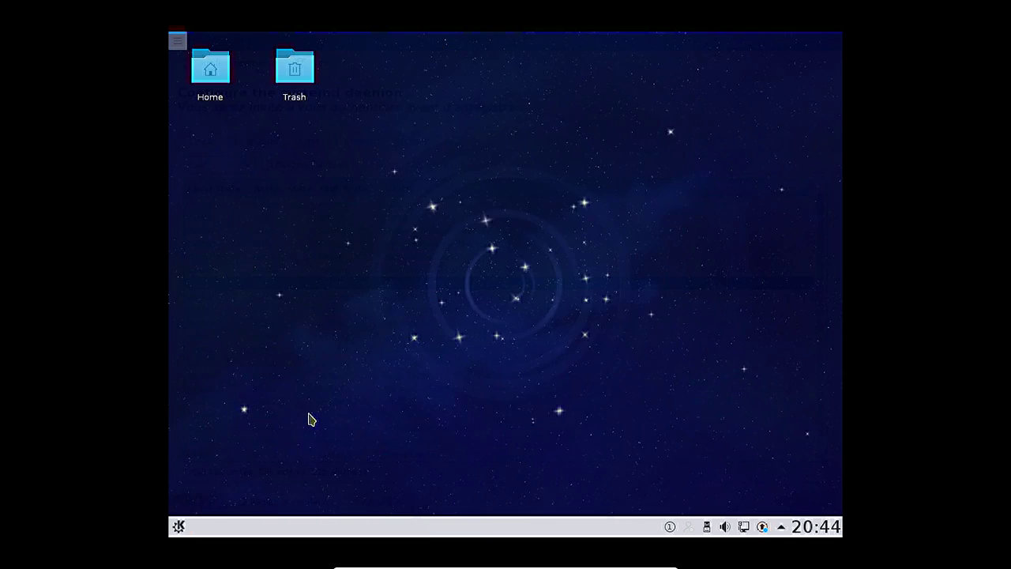
click(178, 526)
mouse_move(260, 357)
mouse_move(262, 339)
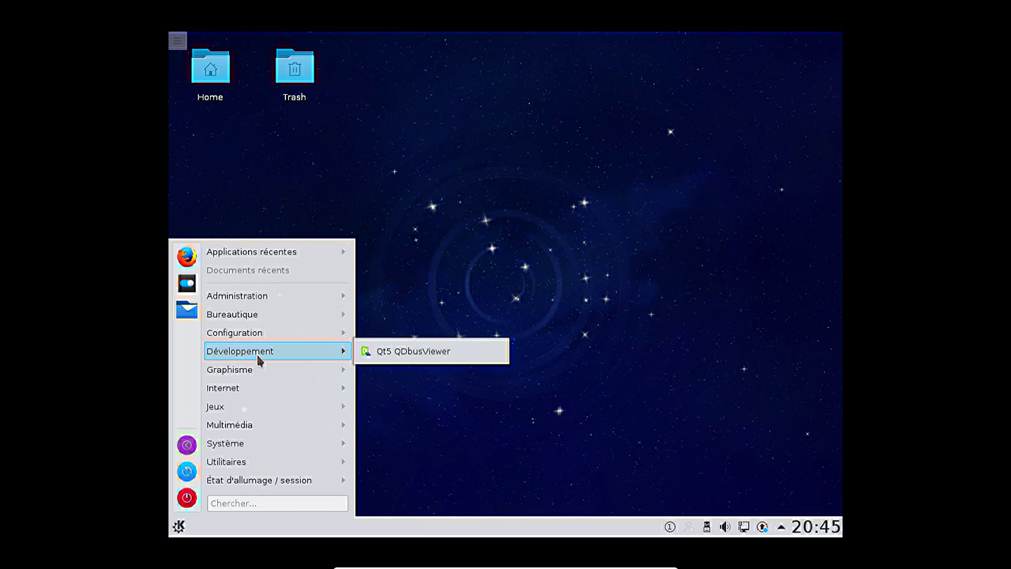
mouse_move(322, 370)
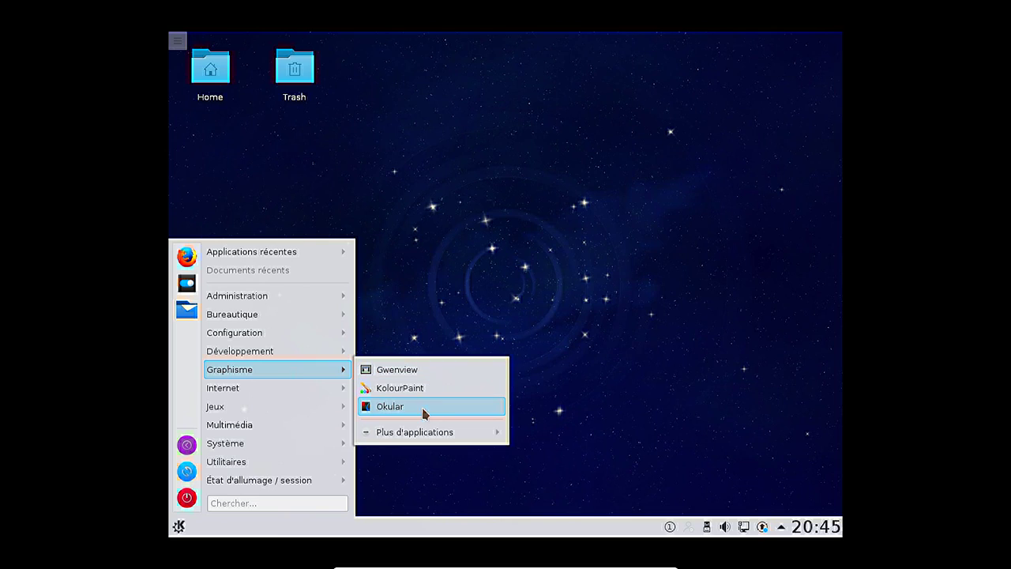
mouse_move(421, 436)
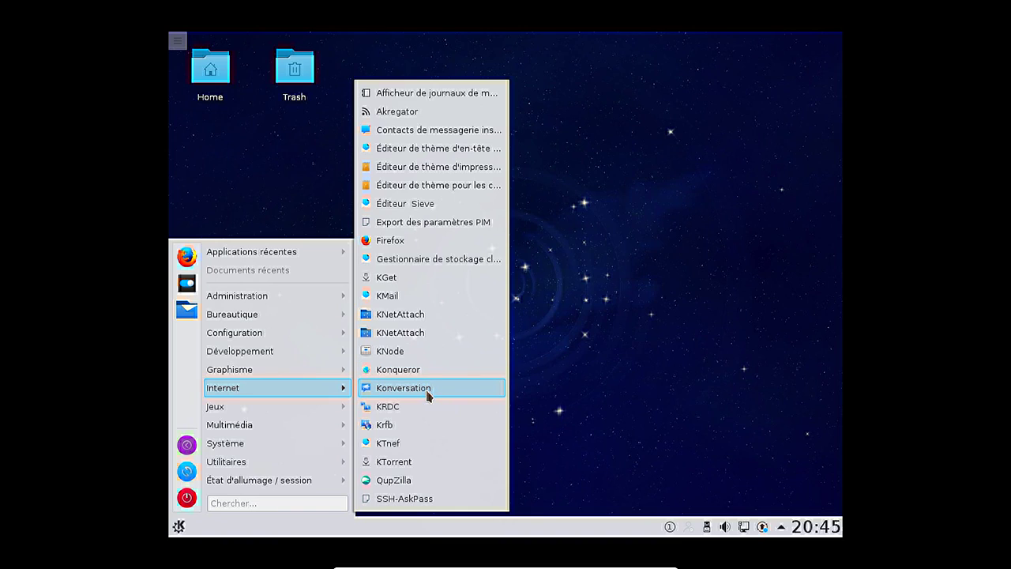
- Launch QupZilla, maximize it on its Page de démarrage, then close it
click(408, 479)
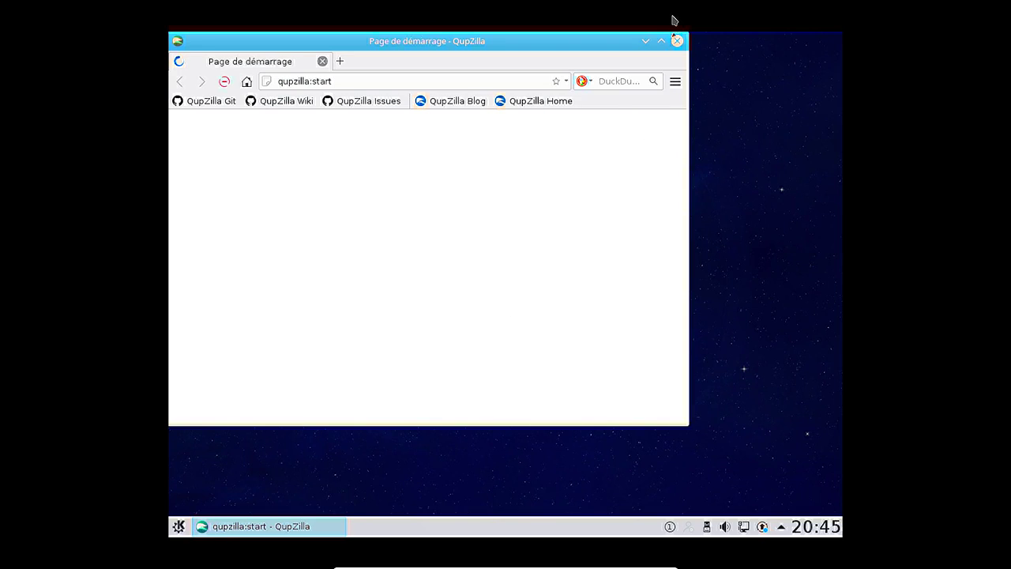
click(661, 40)
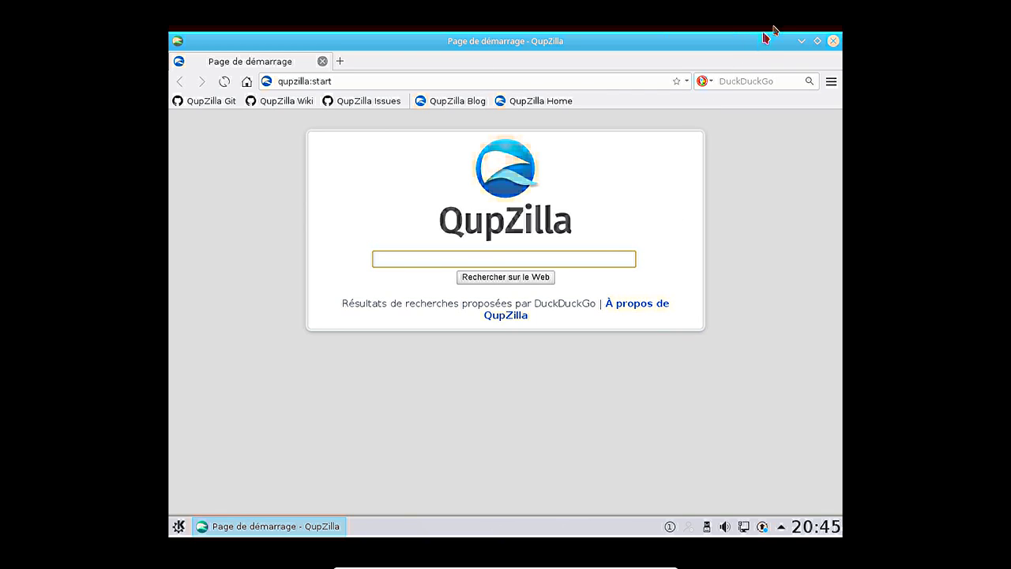
click(833, 42)
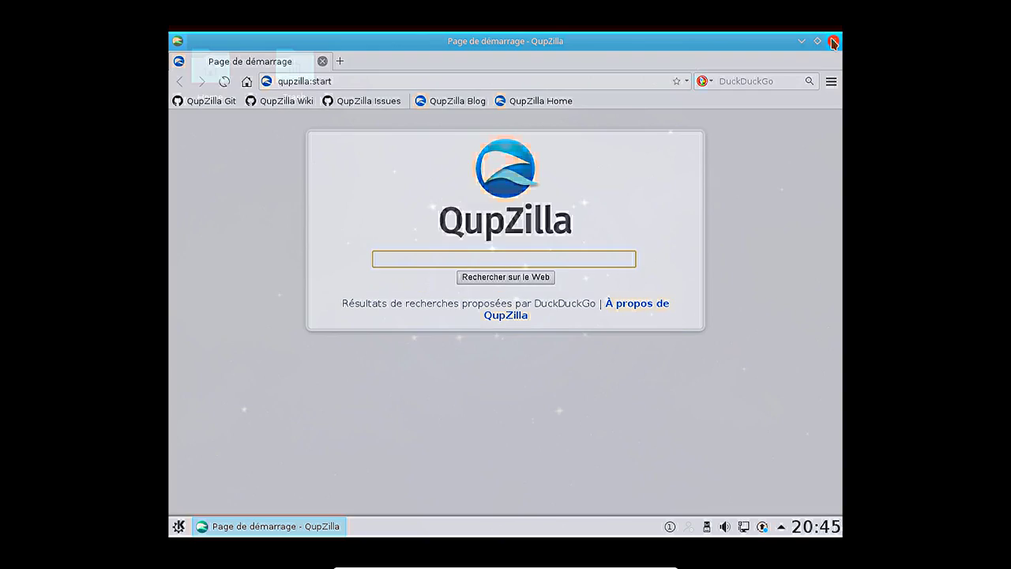
- Browse the Jeux submenus, then show Multimédia's Amarok, Dragon Player, K3b and Kamoso
click(180, 526)
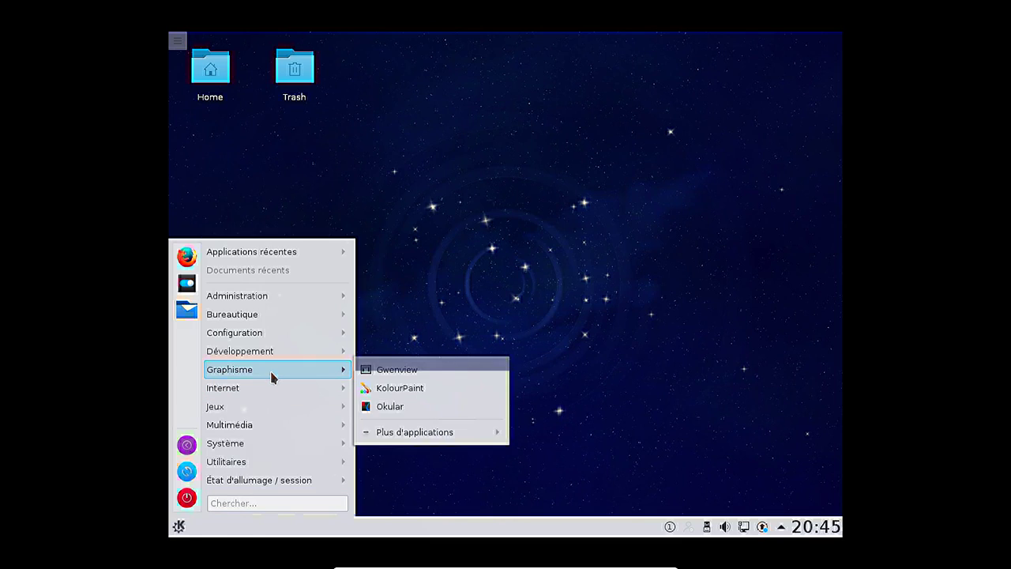
mouse_move(273, 406)
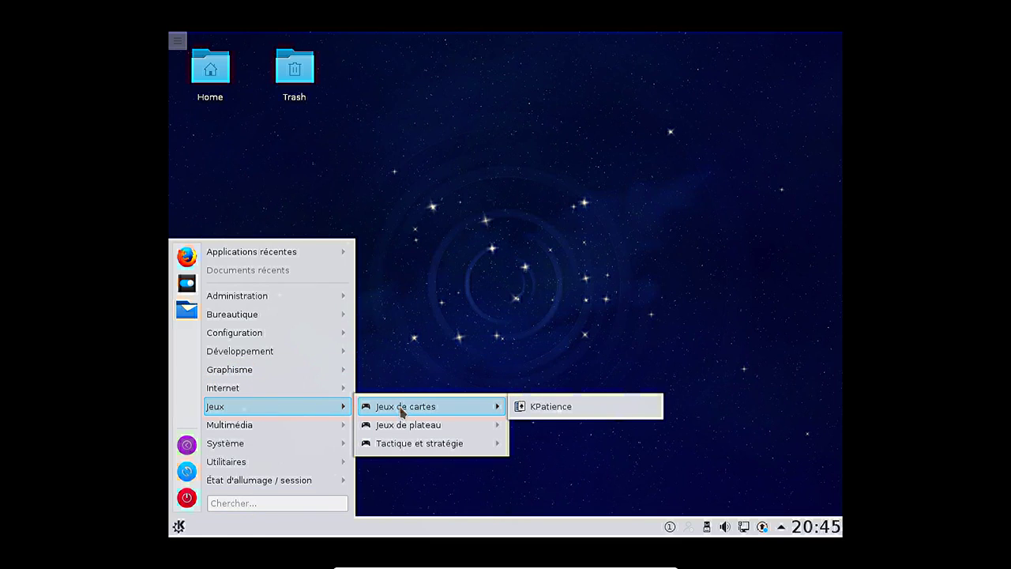
mouse_move(395, 425)
mouse_move(395, 445)
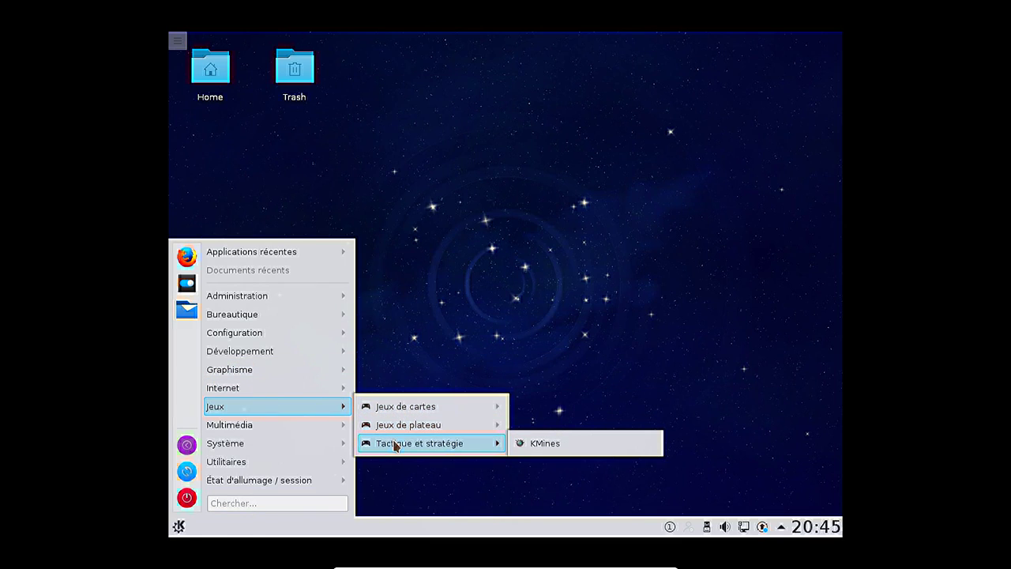
mouse_move(260, 432)
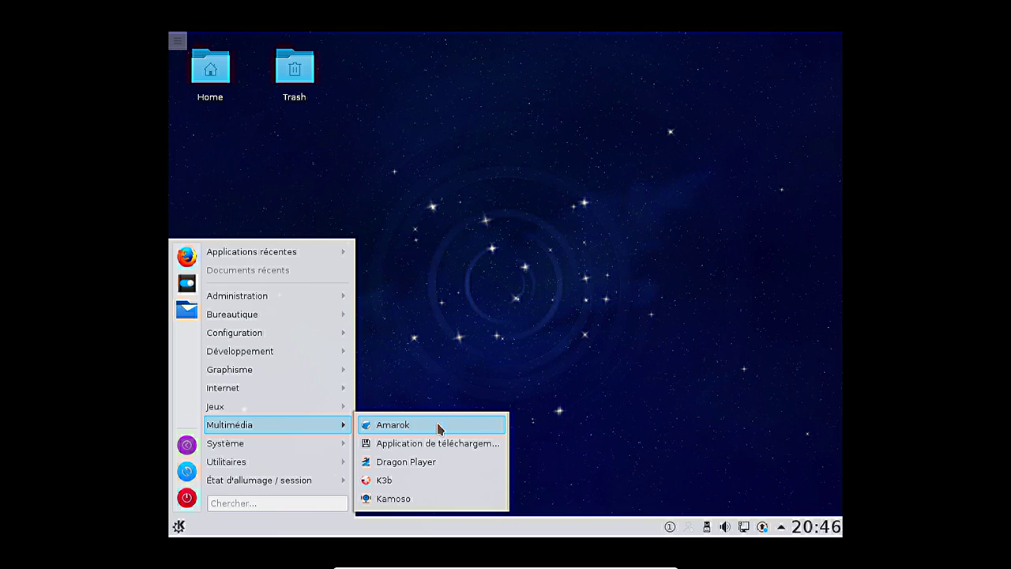
- Launch Kamoso, move its window to the centre, close it, and reopen the application menu
click(416, 499)
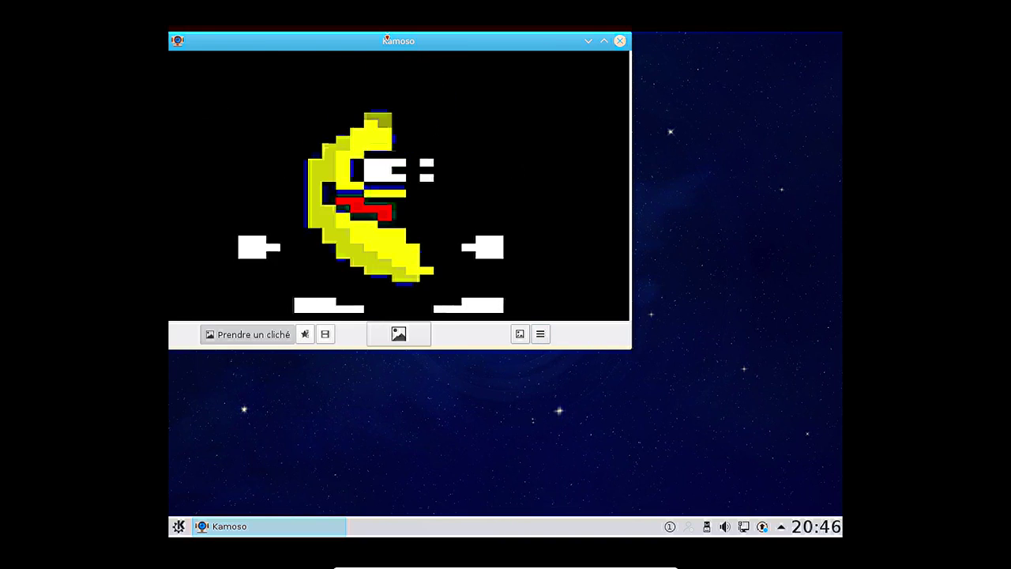
drag(388, 41, 530, 115)
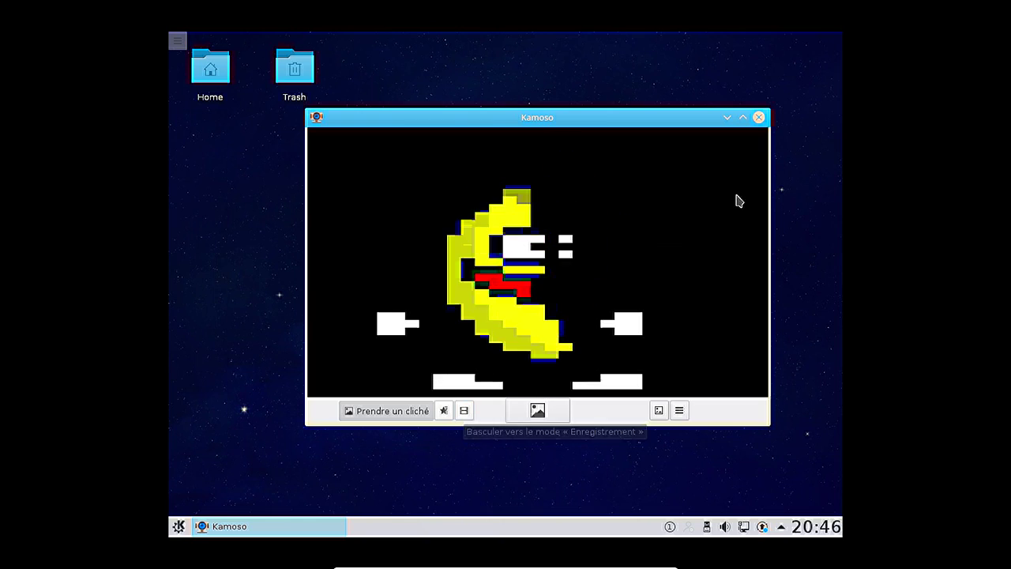
click(758, 117)
click(179, 526)
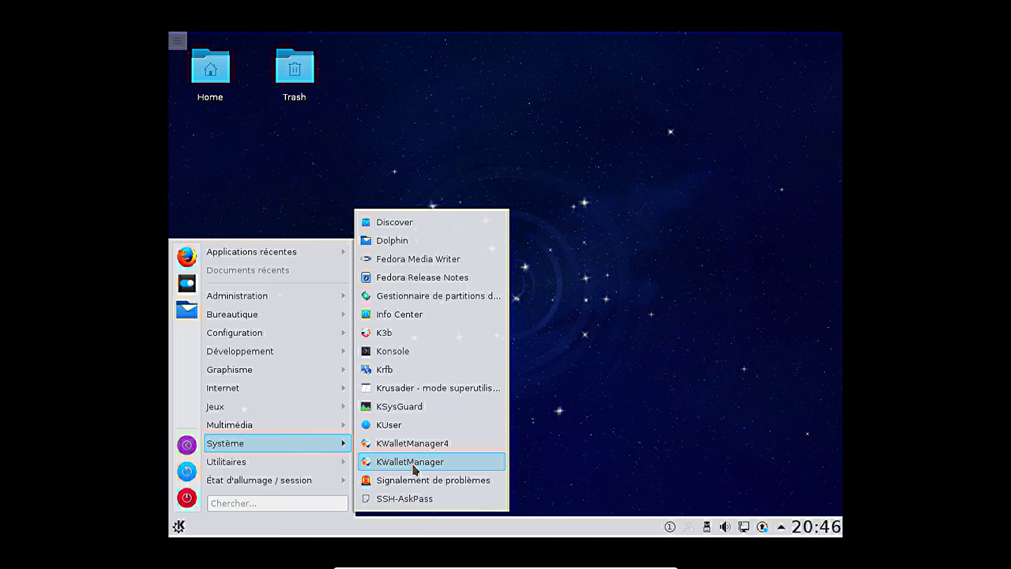
- Open Dolphin on the Home folder, turn on its menu bar, then close it
click(403, 241)
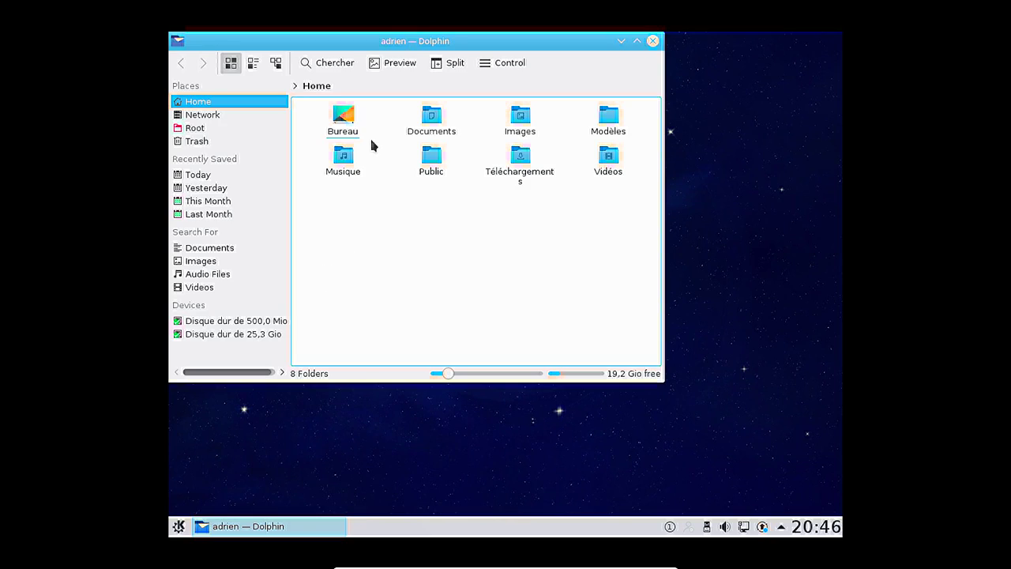
drag(508, 42, 573, 71)
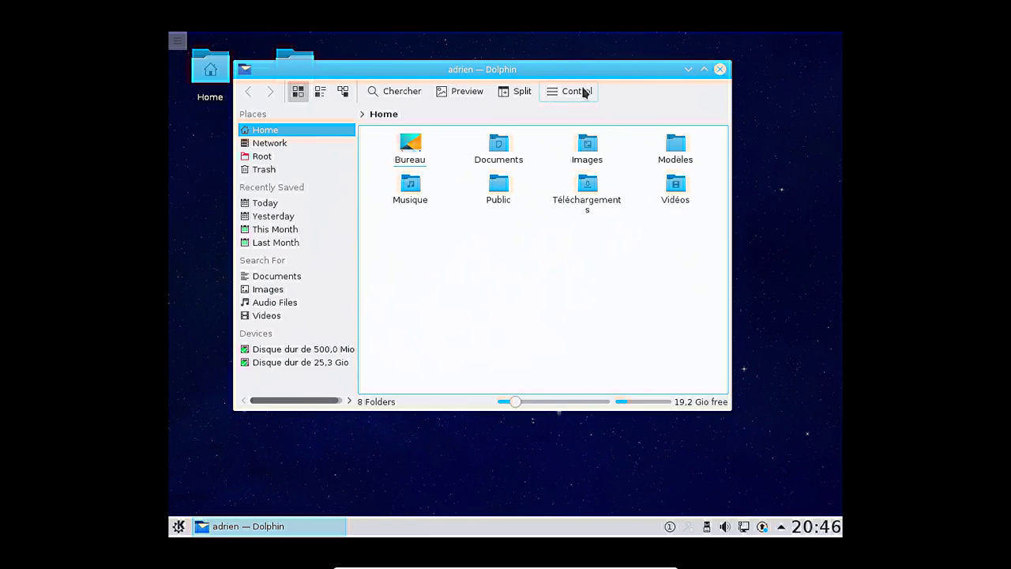
click(577, 91)
click(592, 443)
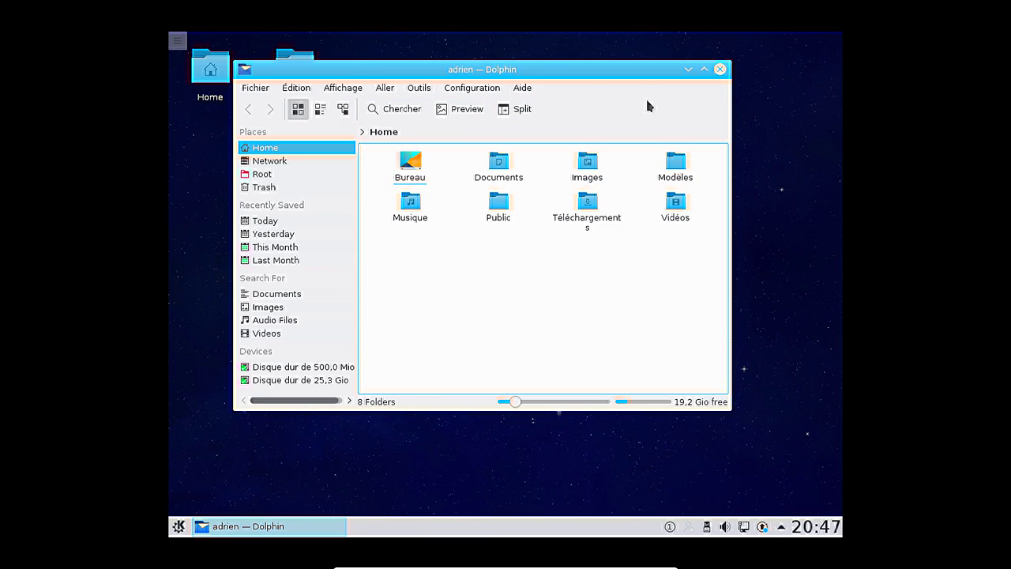
click(721, 71)
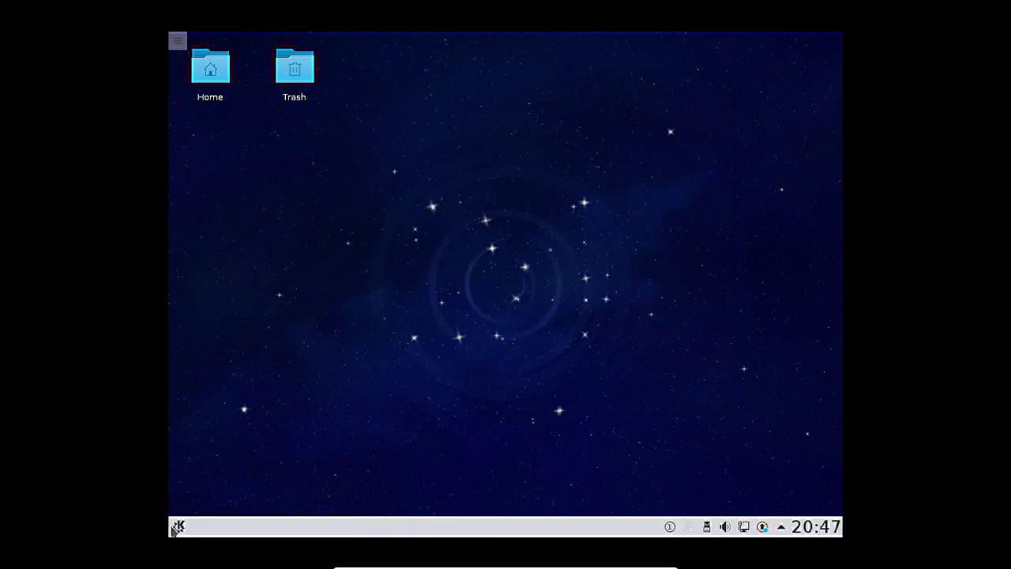
- Show the K launcher's Système programs list, with Discover listed first
click(179, 526)
mouse_move(232, 464)
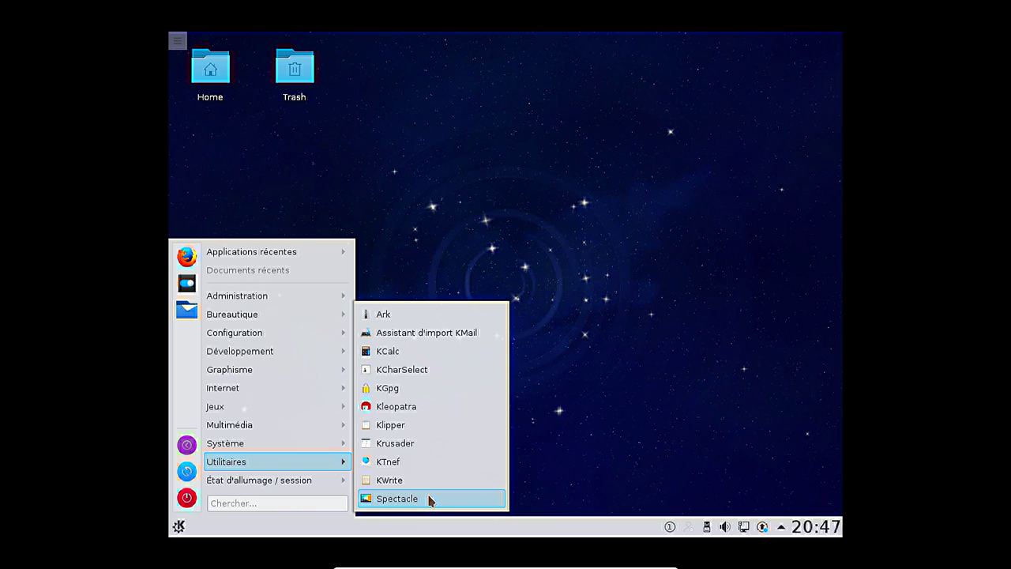
mouse_move(273, 445)
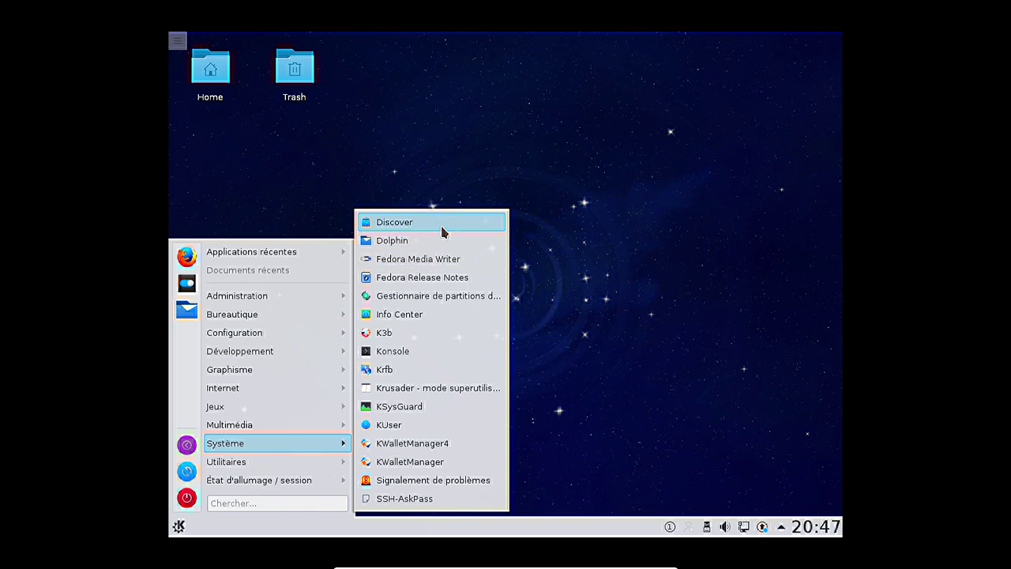
- Launch Discover and maximise it on its Découvrir home page
click(442, 226)
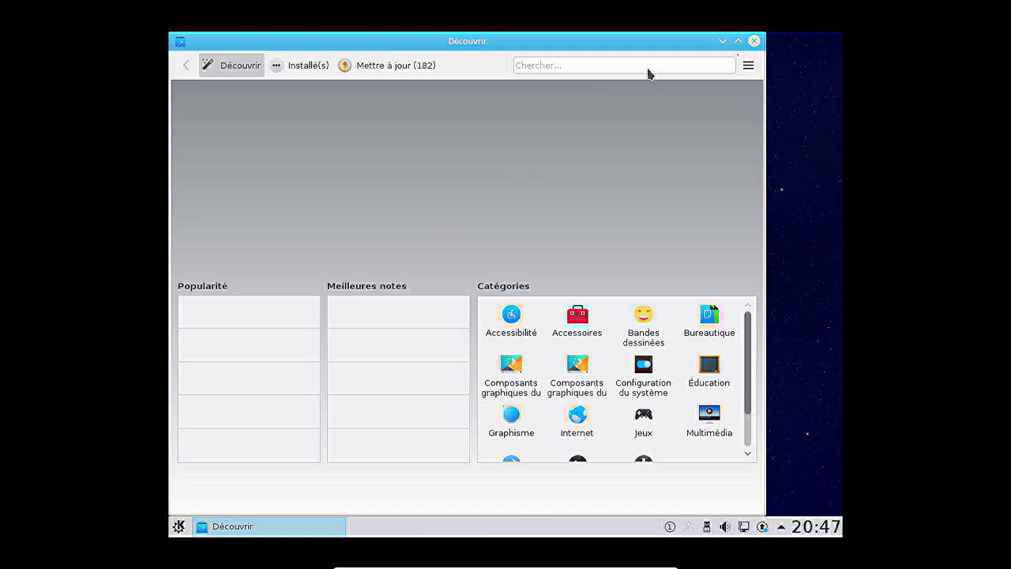
click(739, 40)
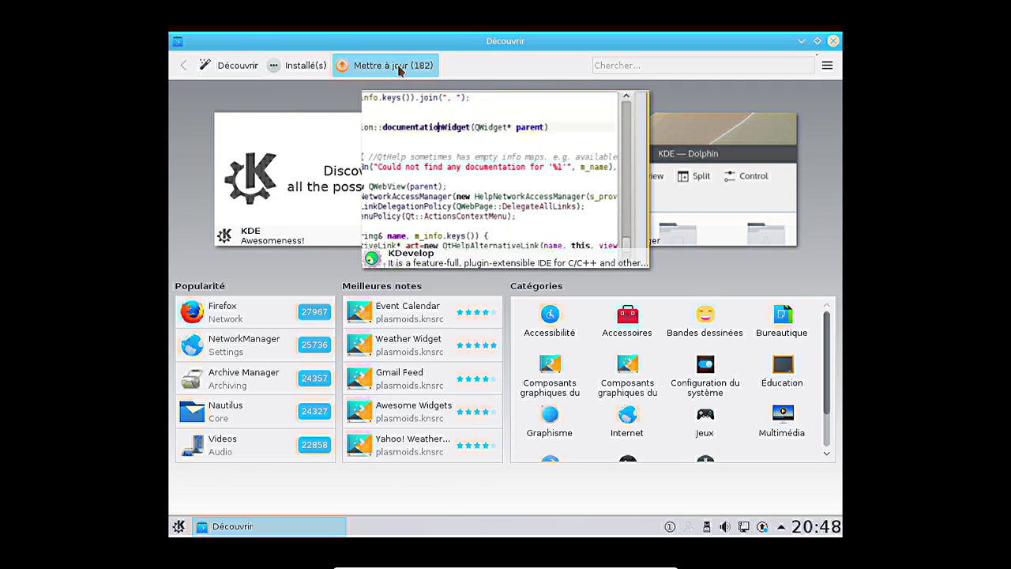
click(399, 69)
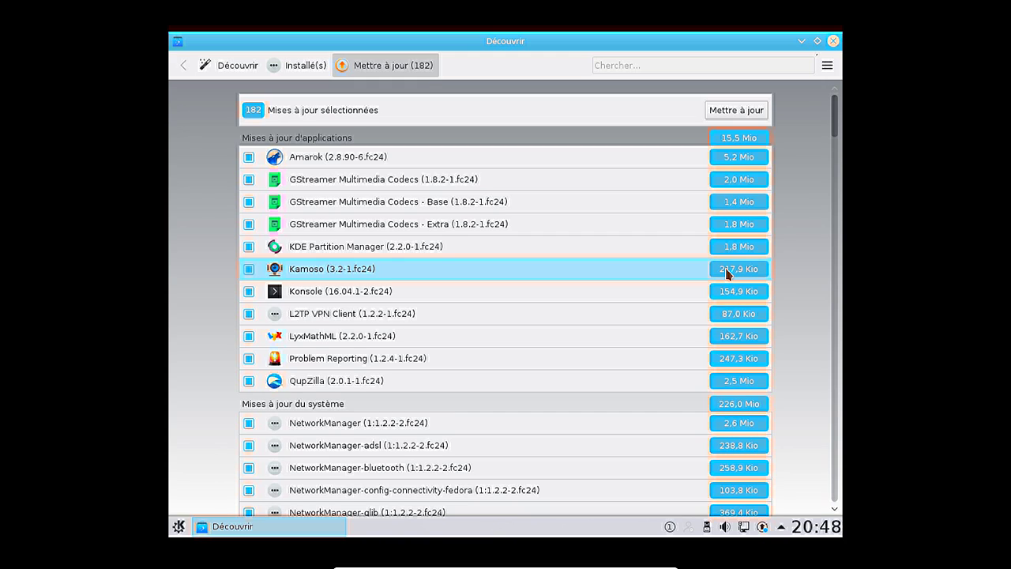
click(763, 529)
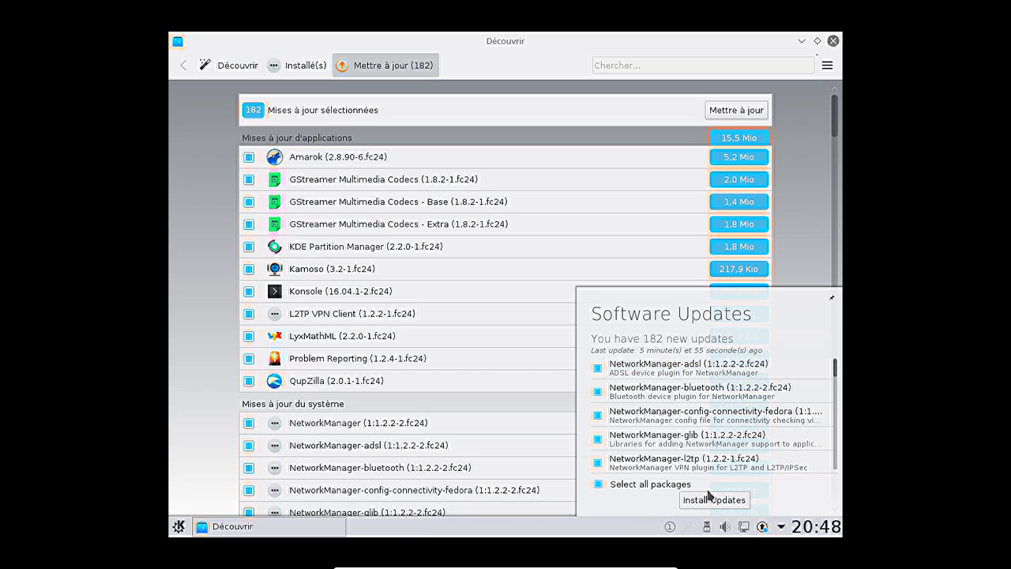
click(763, 529)
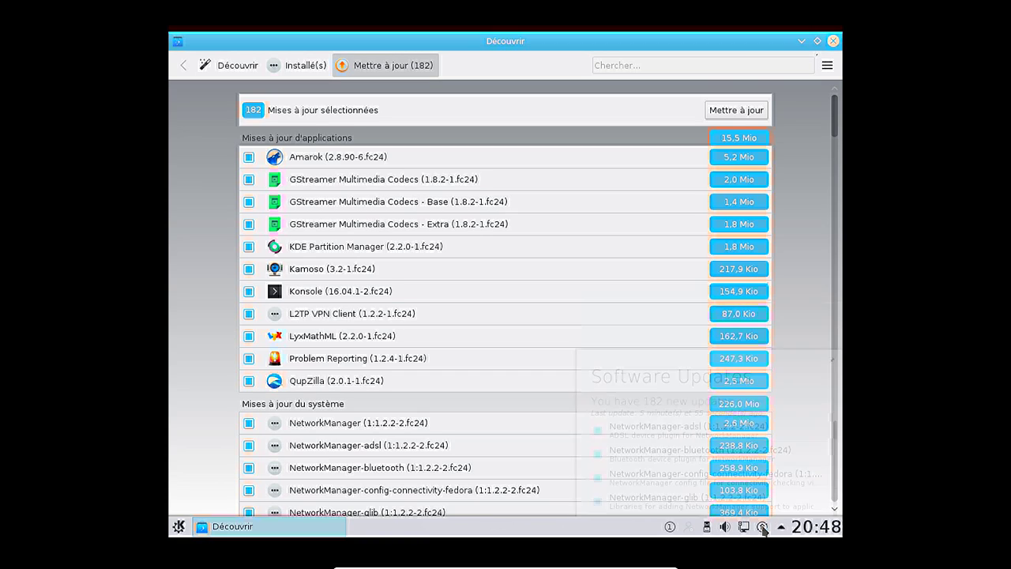
click(235, 64)
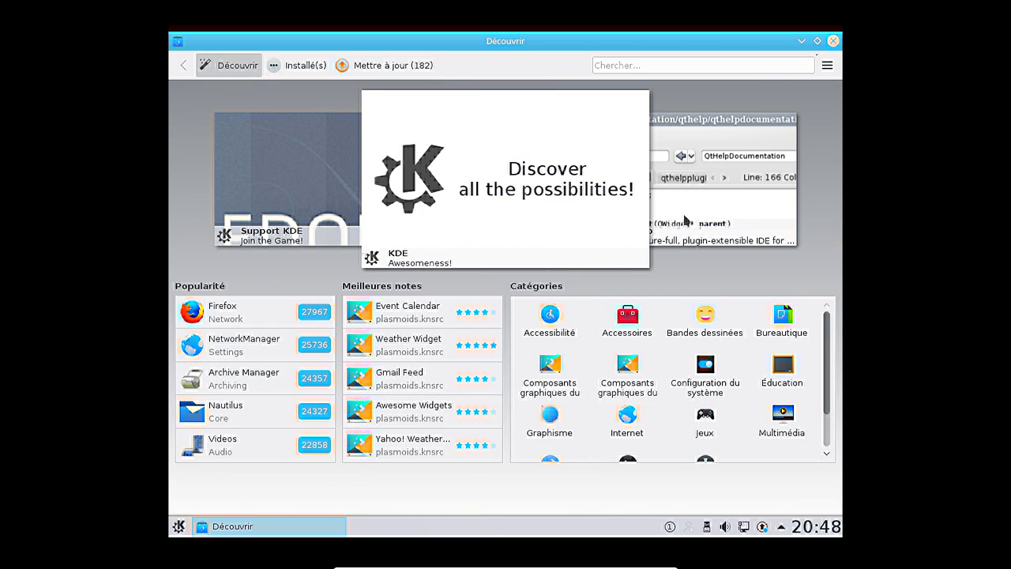
- Search for krita, install Krita, view its details, then return to the search results
click(640, 64)
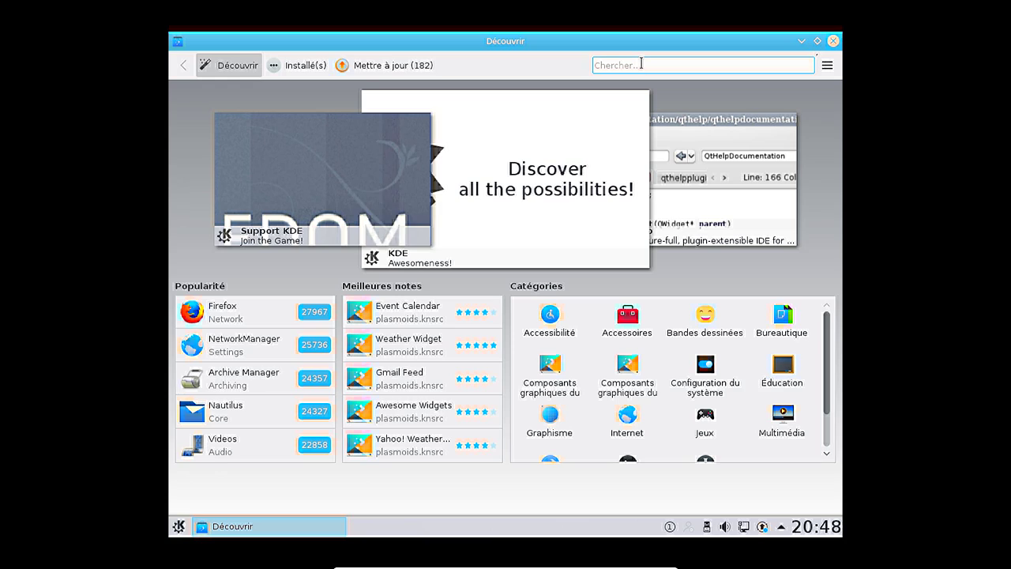
text(krita)
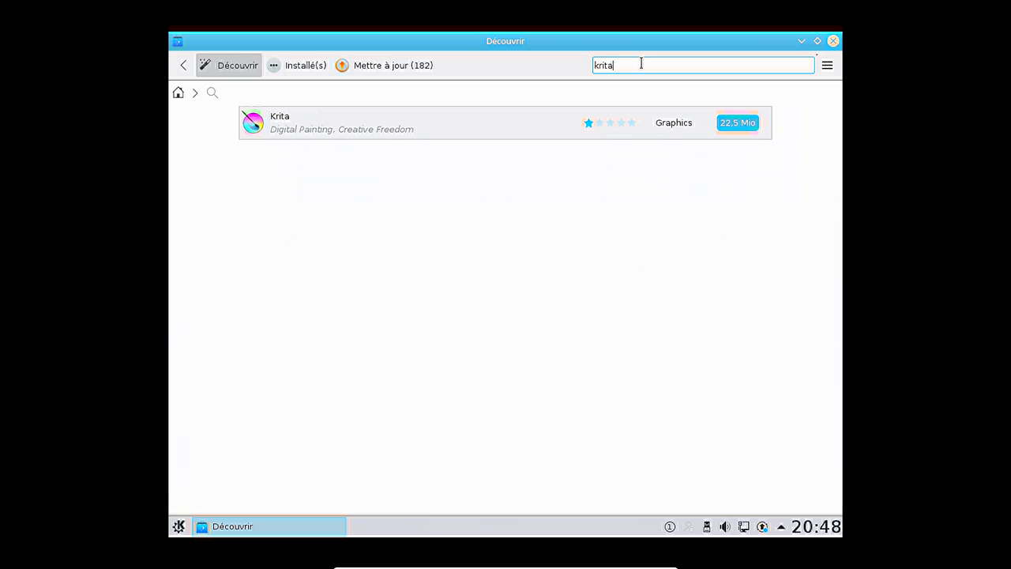
click(724, 124)
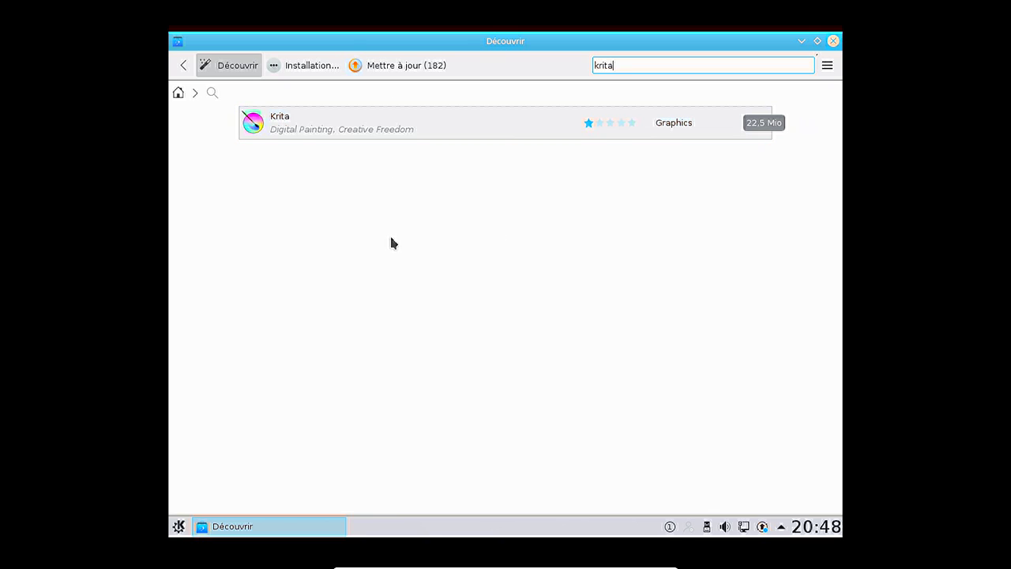
click(499, 133)
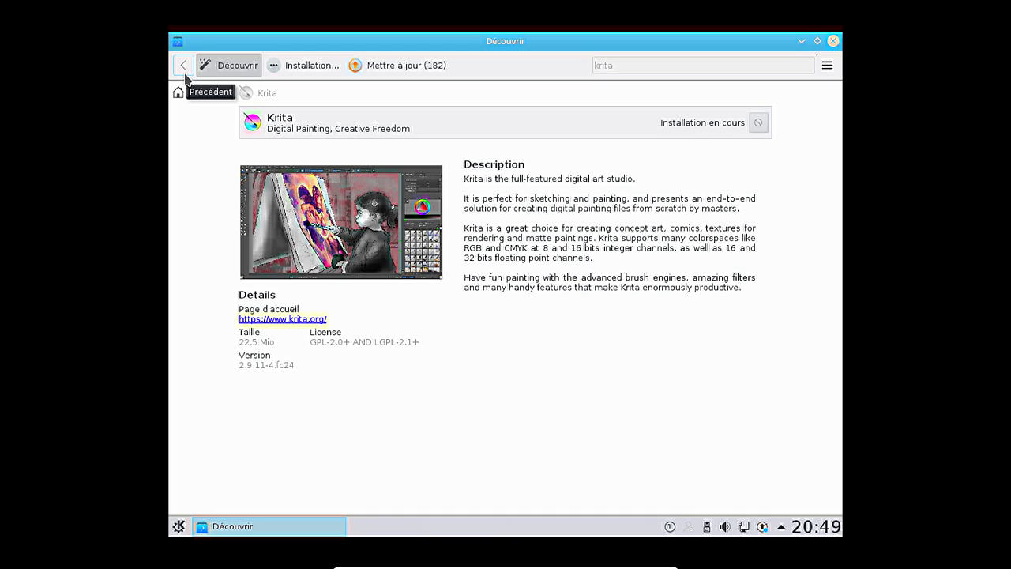
click(184, 74)
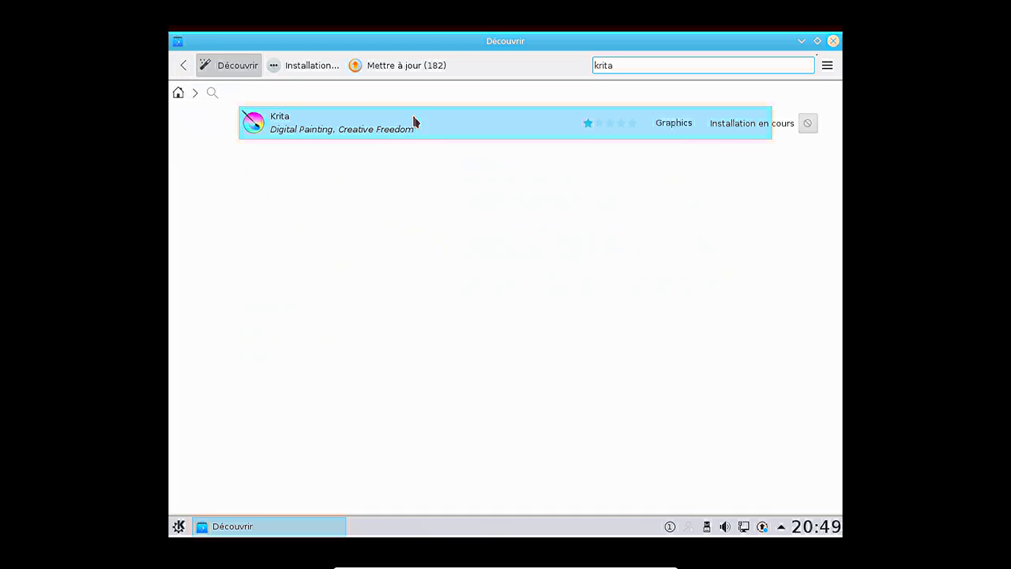
- Check Krita's Discover details now show it installed, then open the K menu's Graphisme list
click(183, 67)
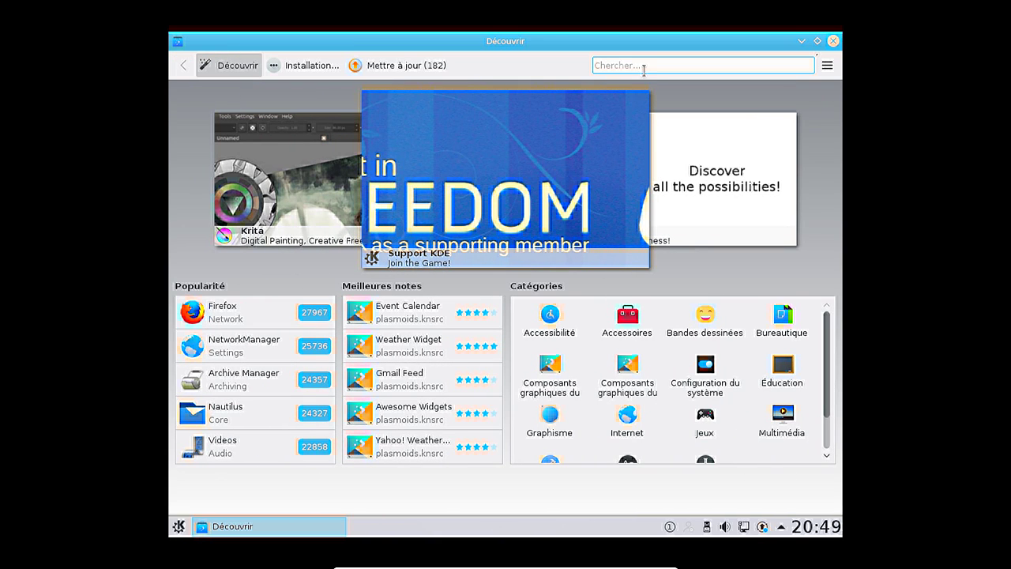
text(ca)
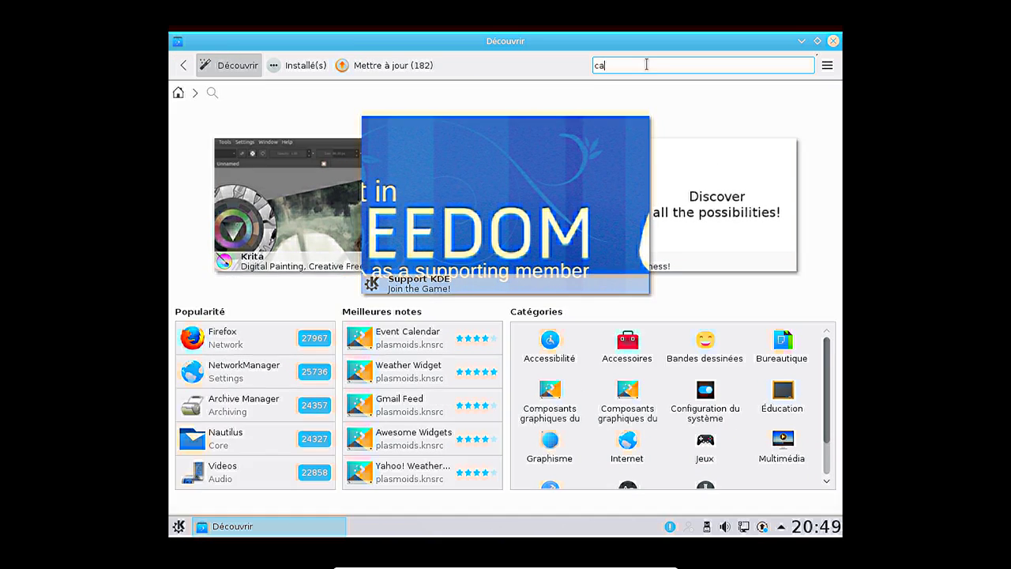
text(lligra)
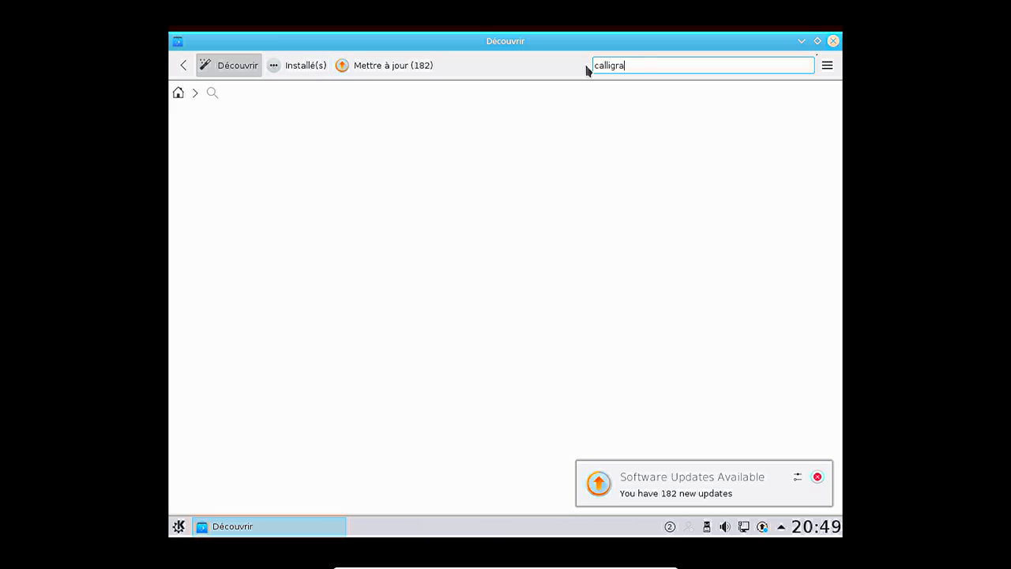
click(178, 93)
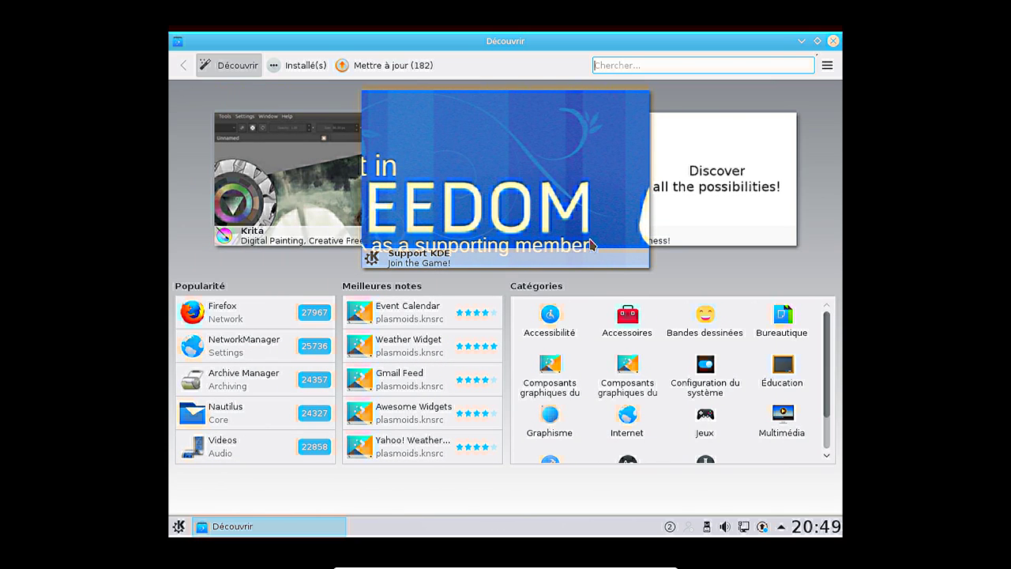
click(258, 210)
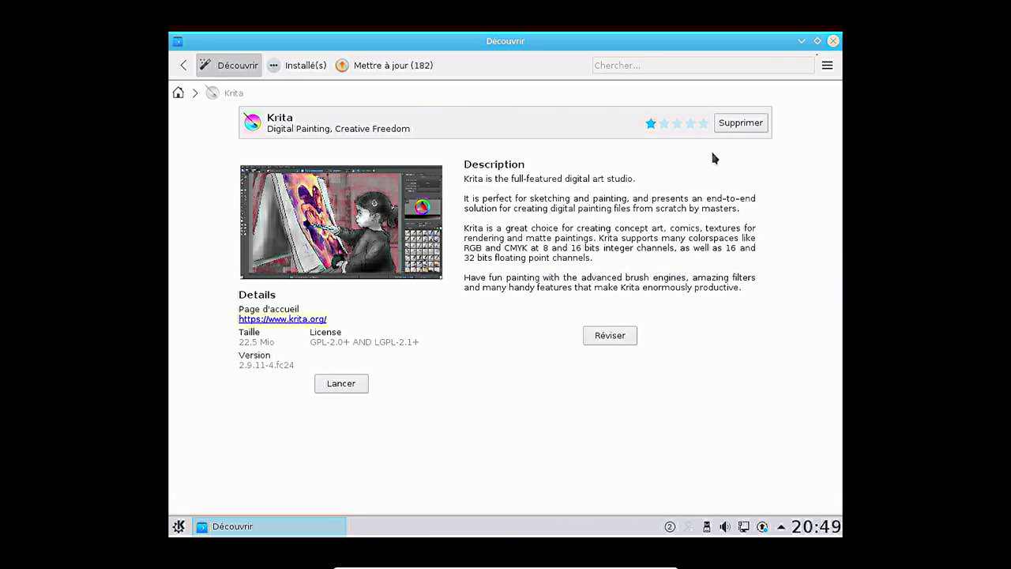
click(182, 66)
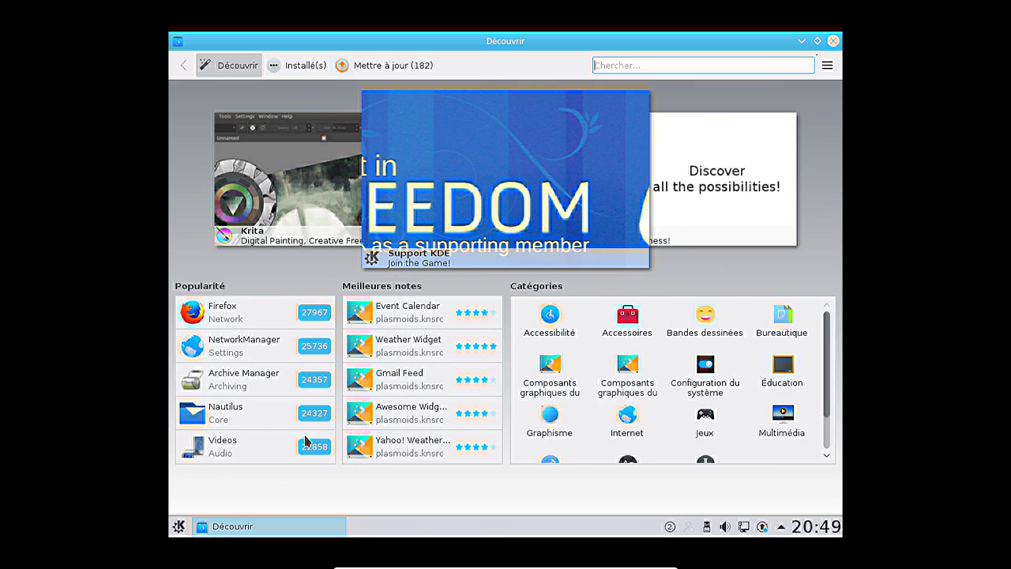
click(181, 527)
- Launch Krita maximised, set its welcome screen to hide after startup, and dismiss it
mouse_move(284, 370)
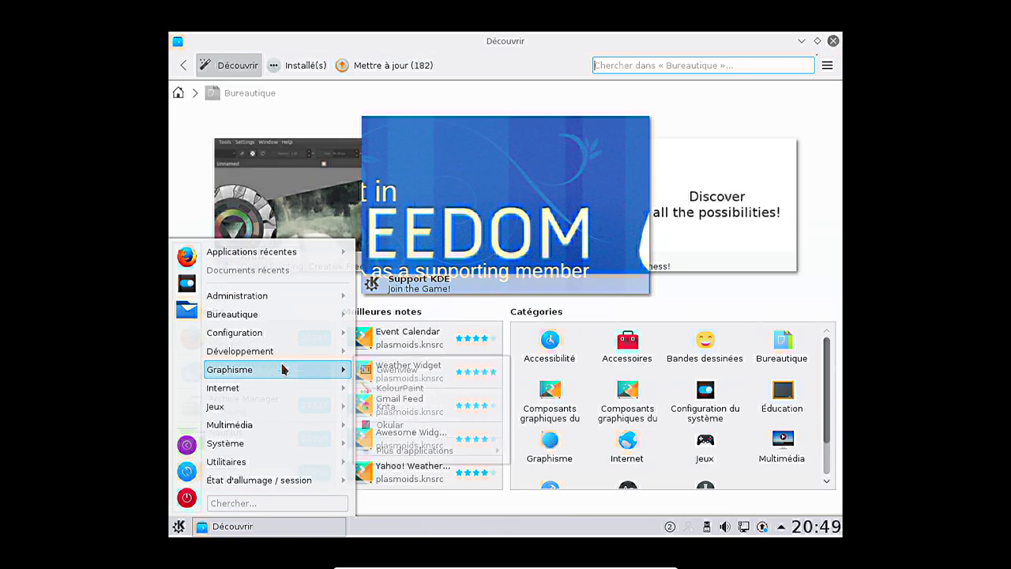
click(400, 406)
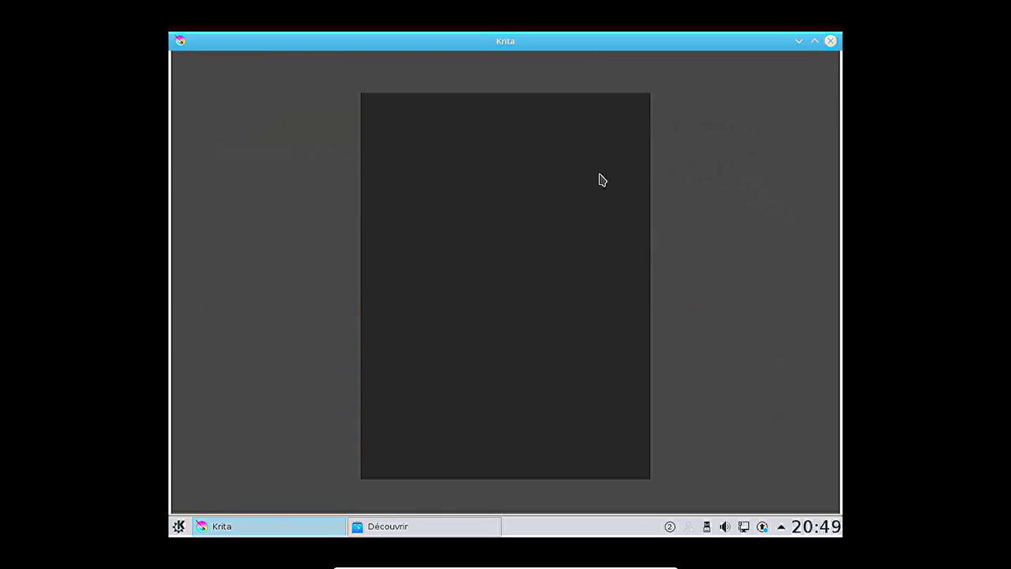
click(815, 40)
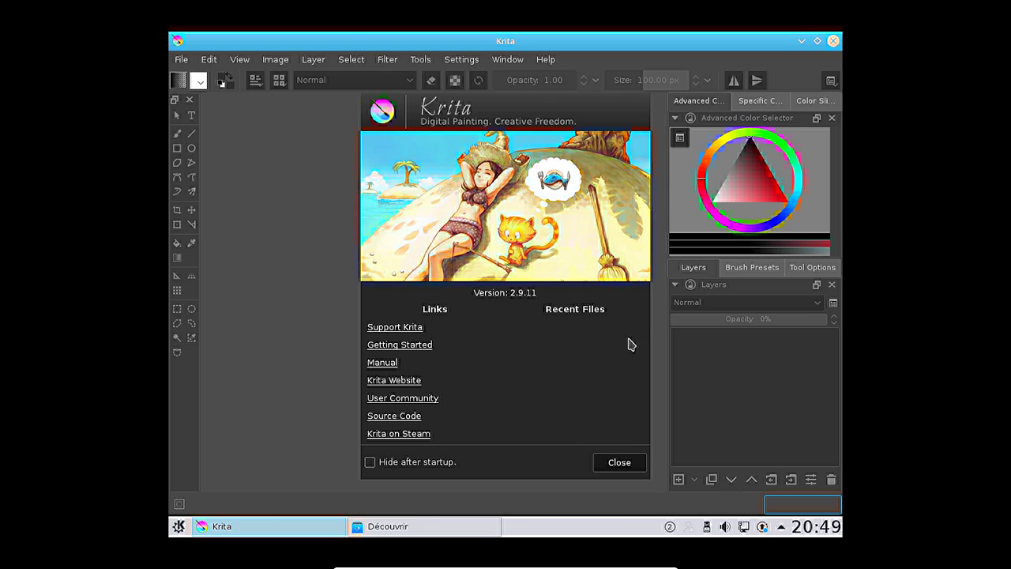
click(448, 465)
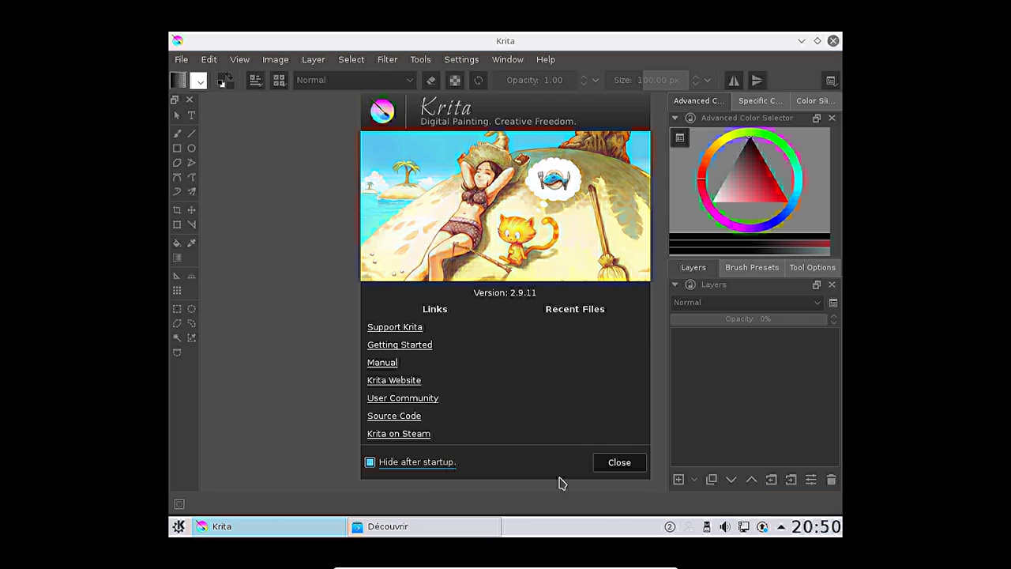
click(612, 469)
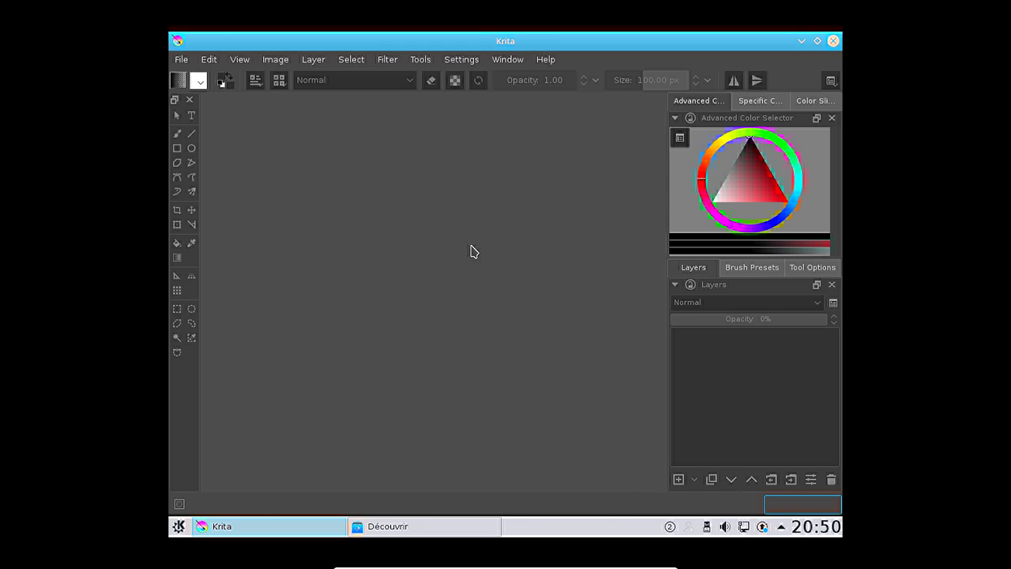
- Confirm in About Krita that it is version 2.9.11, then close Krita
click(546, 60)
click(573, 124)
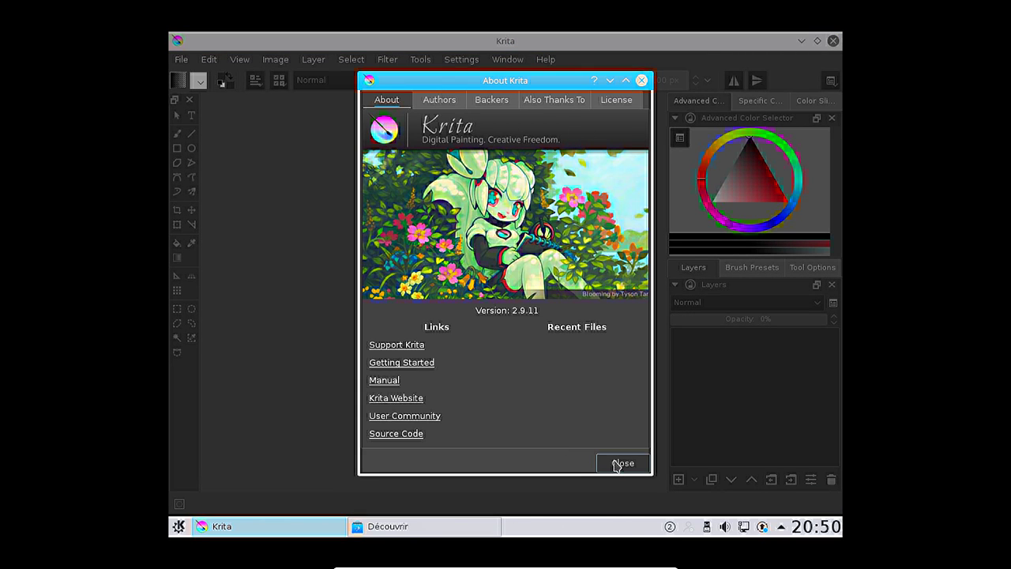
click(614, 466)
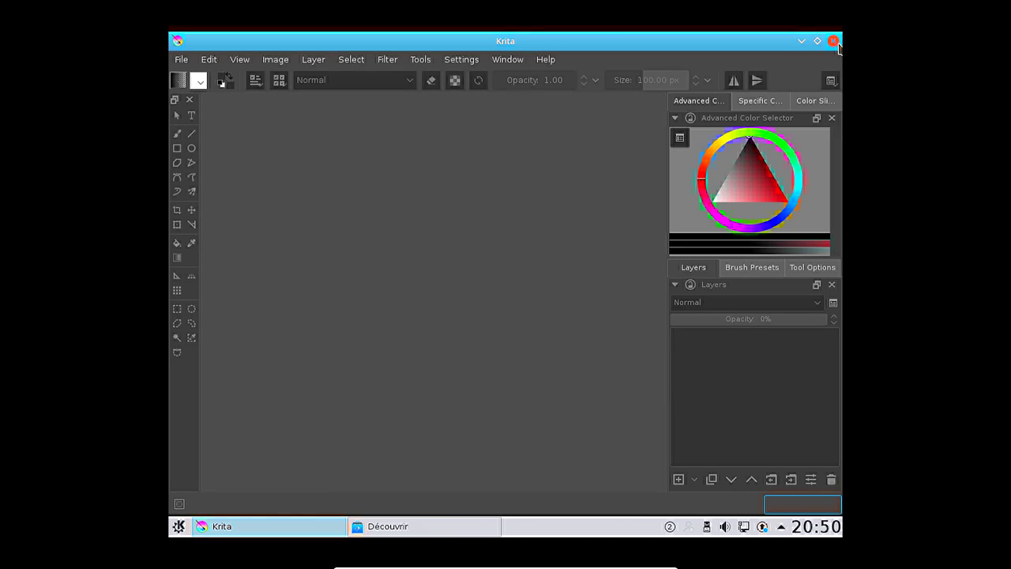
click(833, 40)
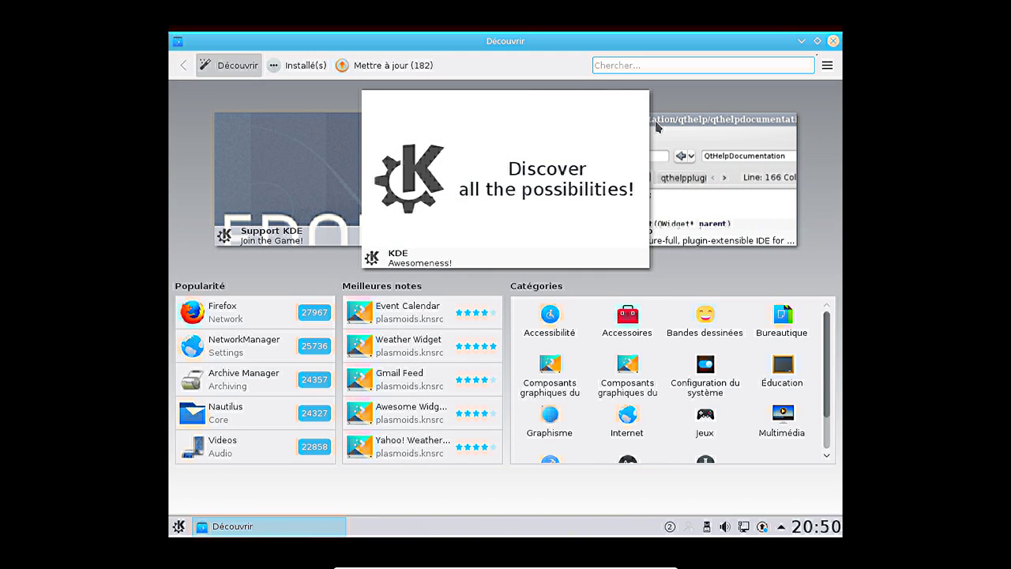
- Search calligra, clear the search, and browse Discover's 61-app Bureautique category
text(calligra)
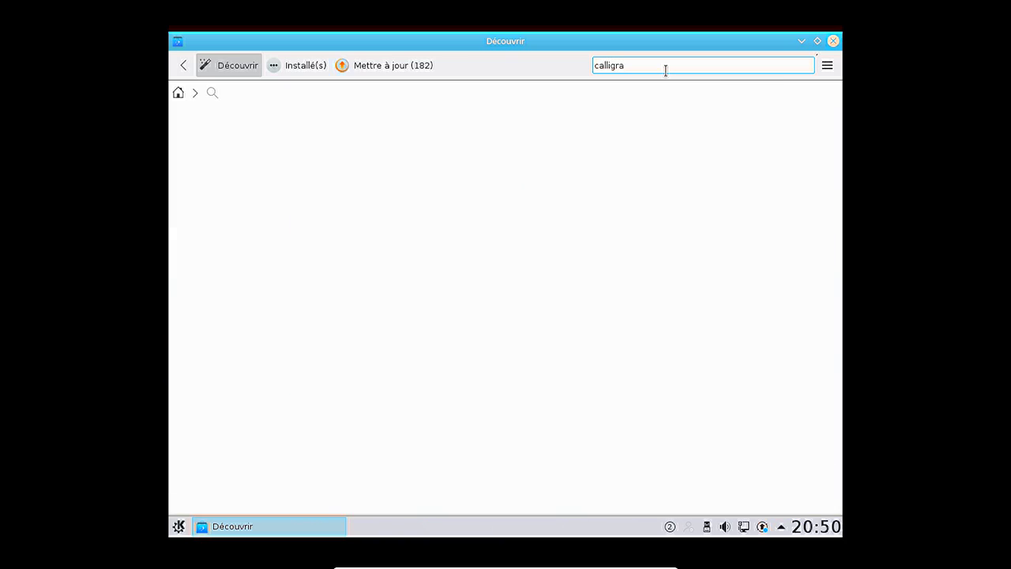
key(BackSpace)
key(BackSpace)
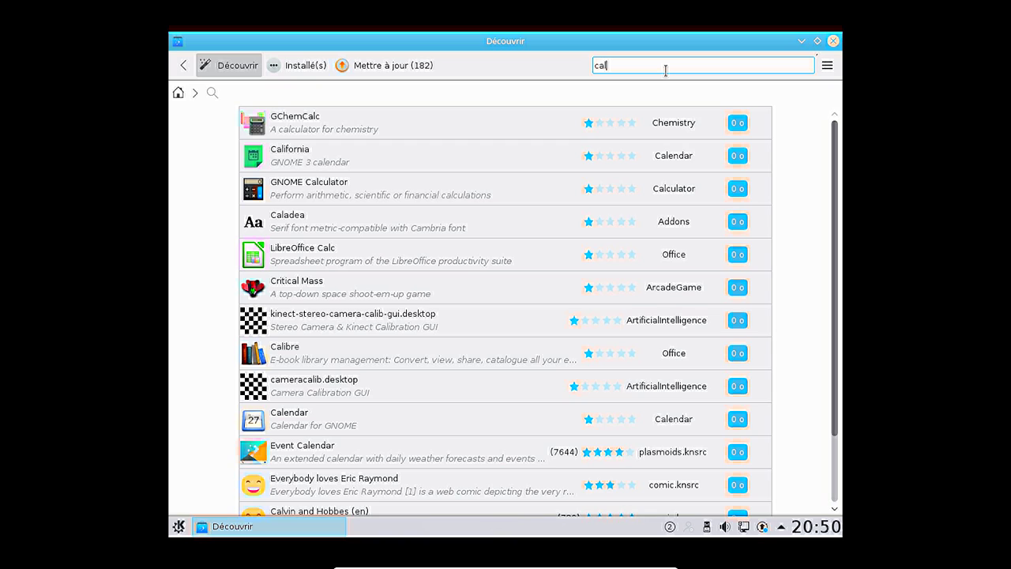
click(180, 67)
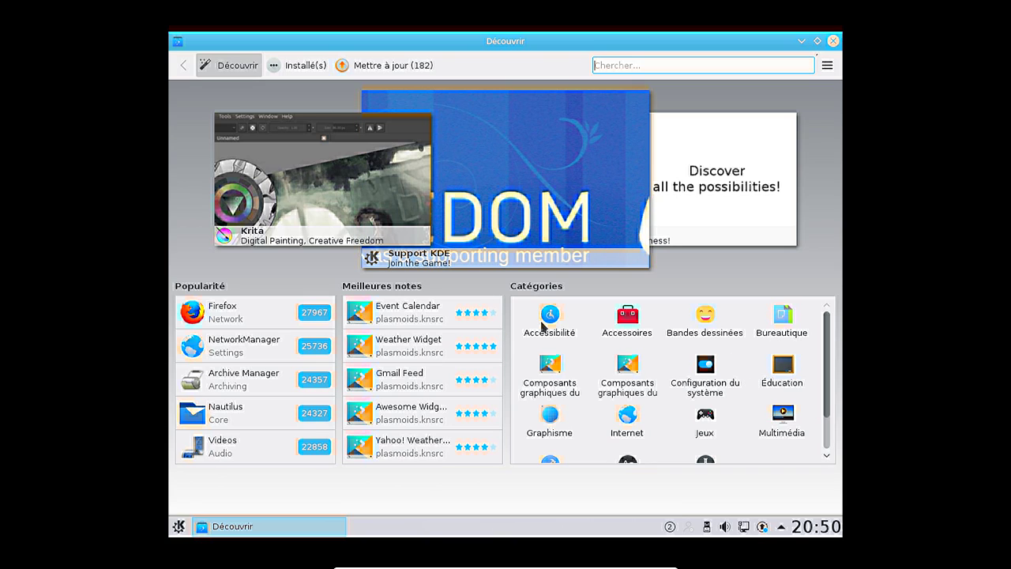
click(782, 322)
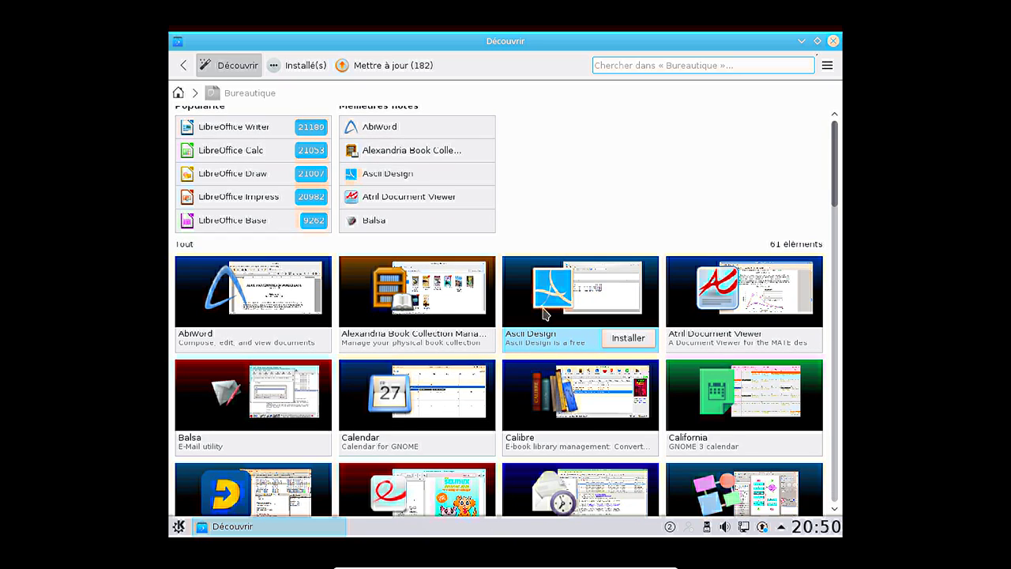
scroll(620, 411, down, 1)
scroll(767, 403, down, 3)
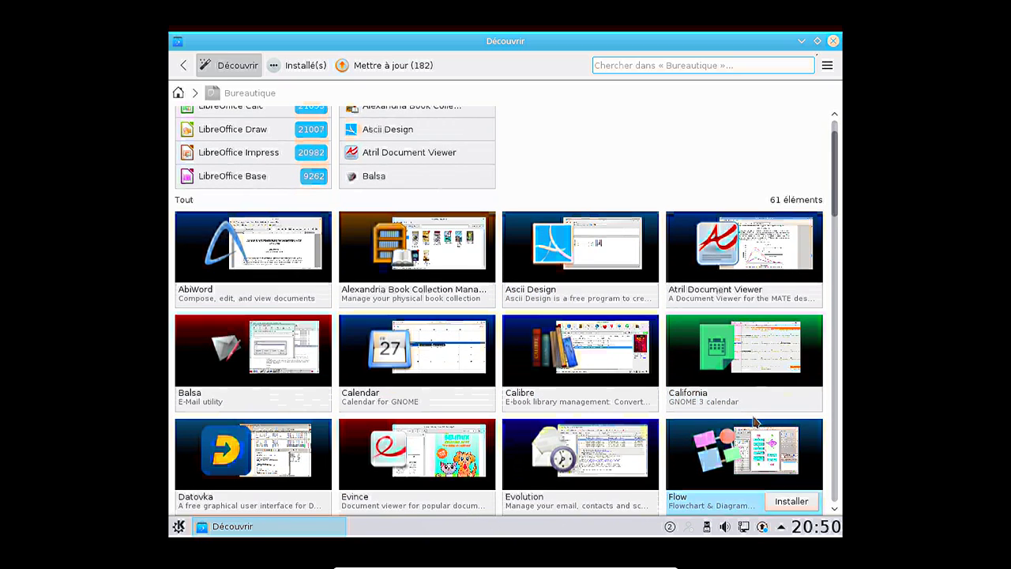
drag(832, 195, 821, 468)
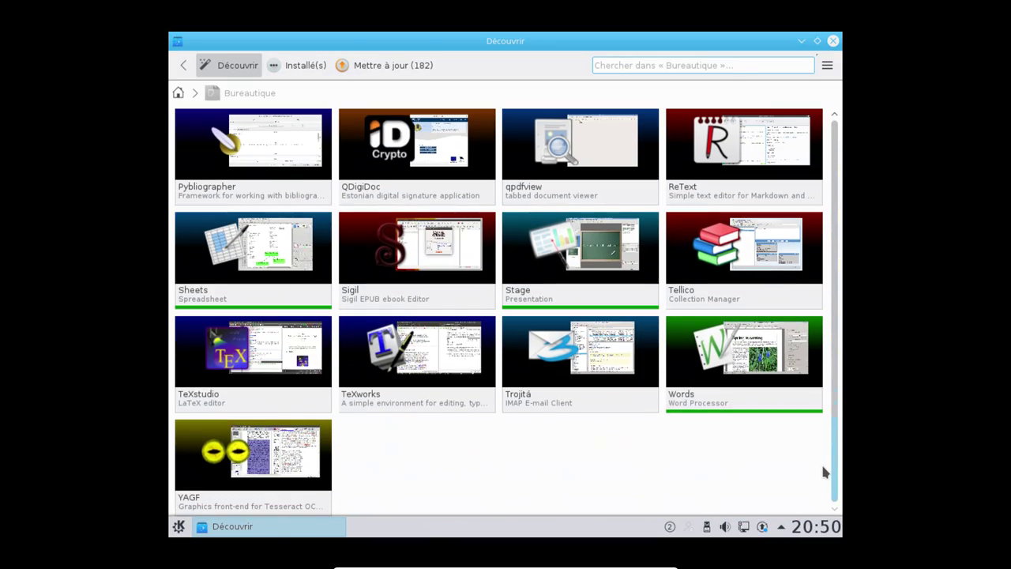
- Minimise Discover and launch Konsole from the K menu's Système list
click(273, 534)
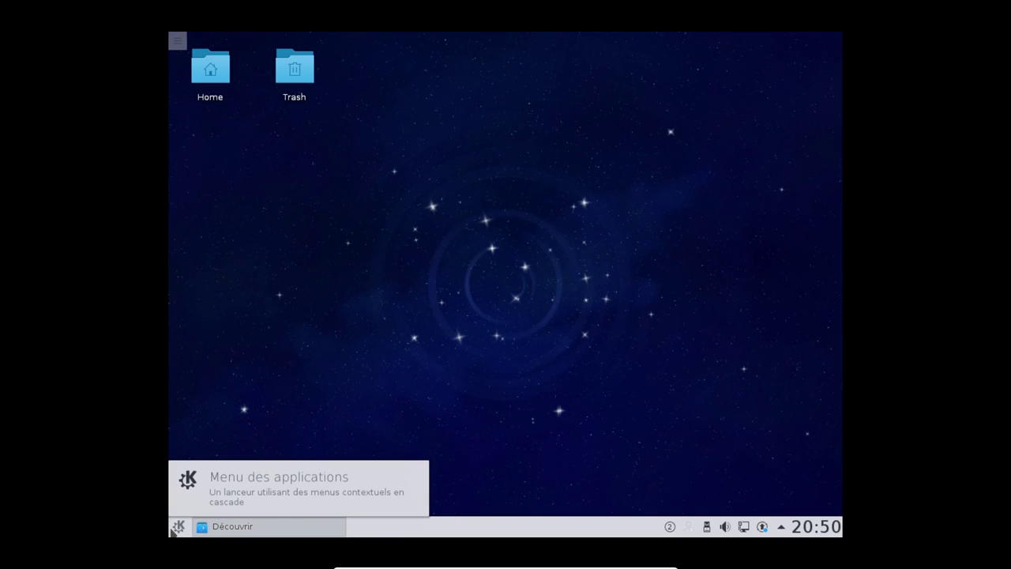
click(178, 527)
mouse_move(259, 431)
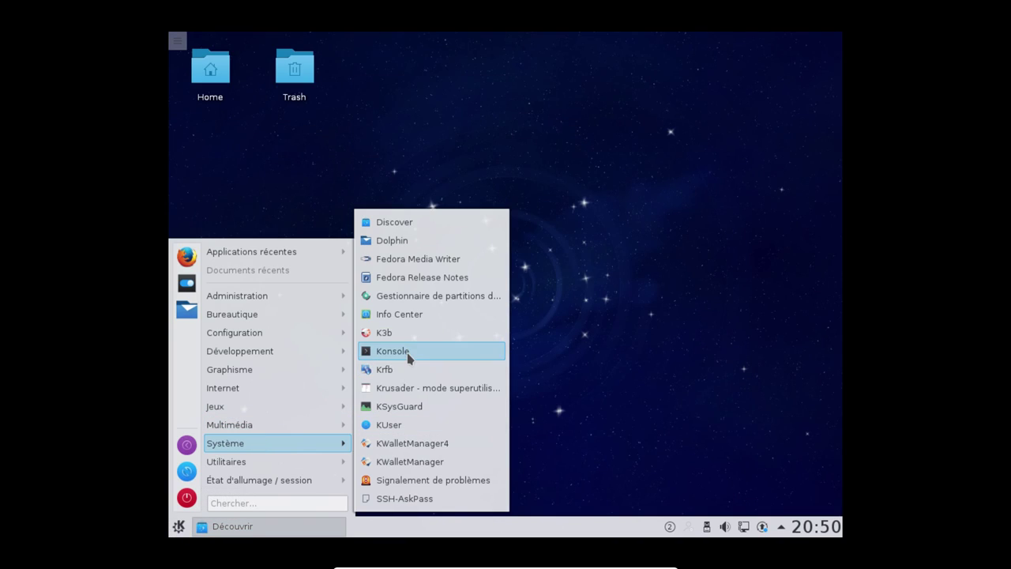
click(407, 353)
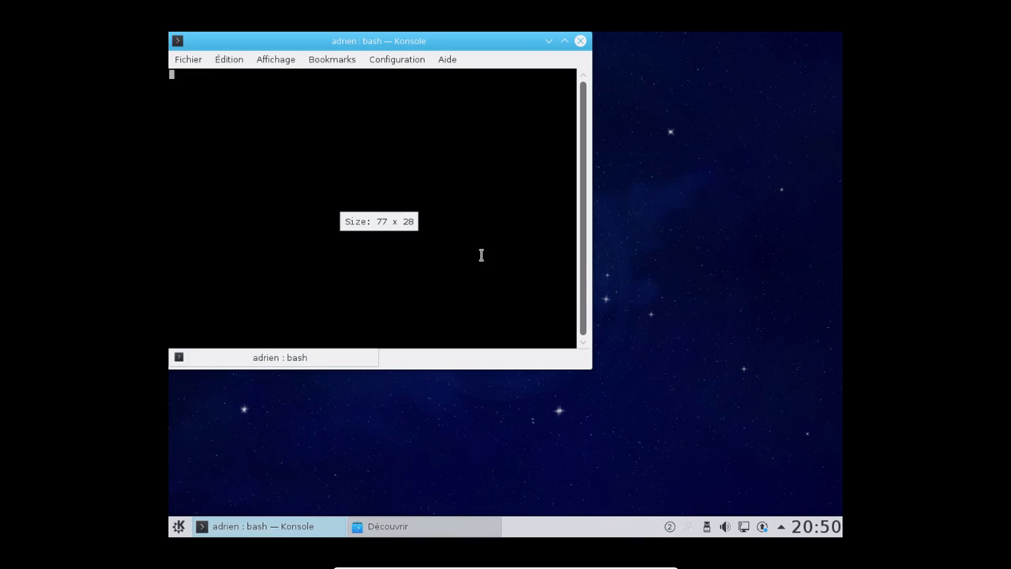
- In a maximised Konsole, become root with su - and run dnf remove calligra-*
click(564, 41)
scroll(506, 210, up, 5)
text(su -)
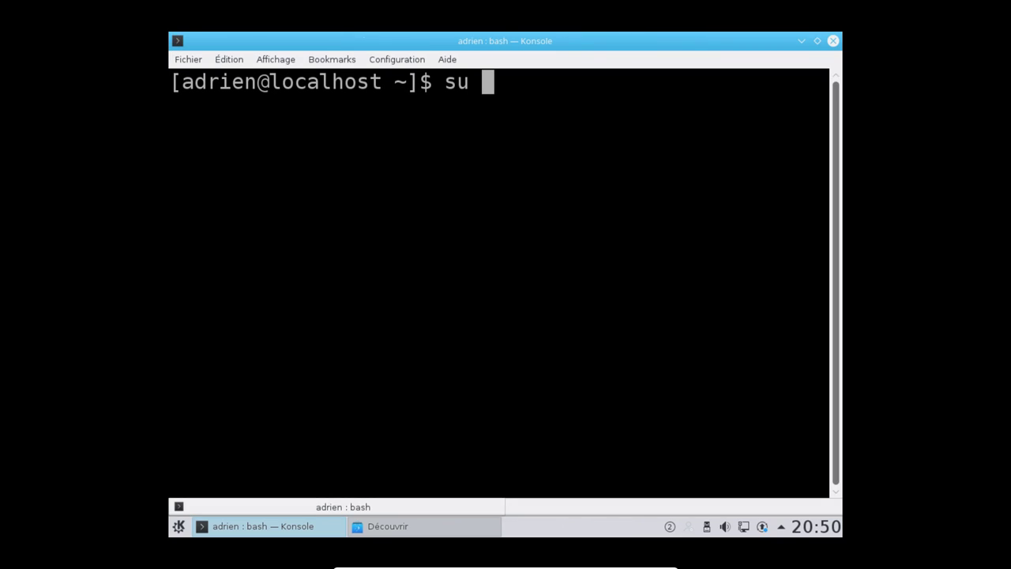
key(Return)
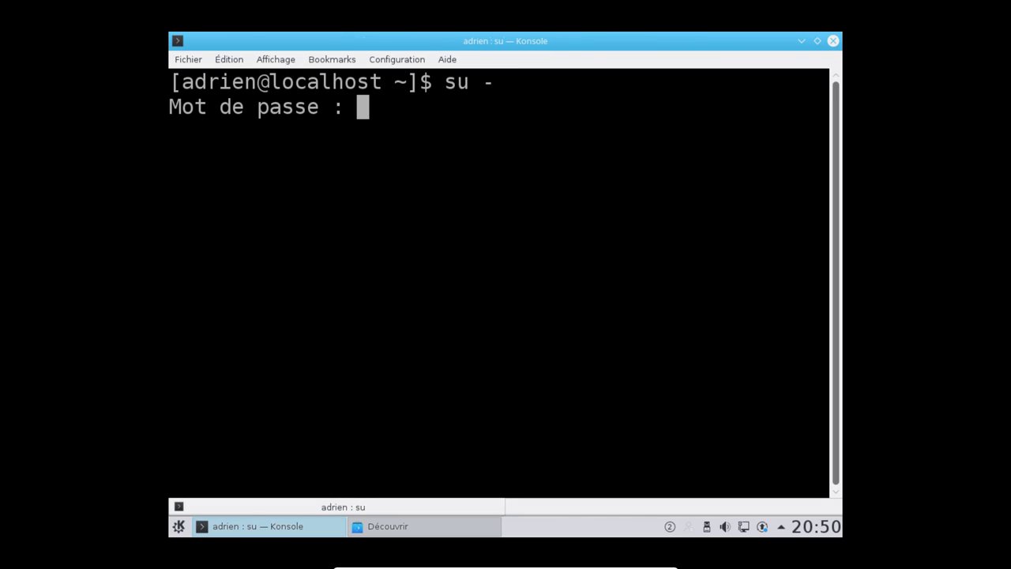
key(Return)
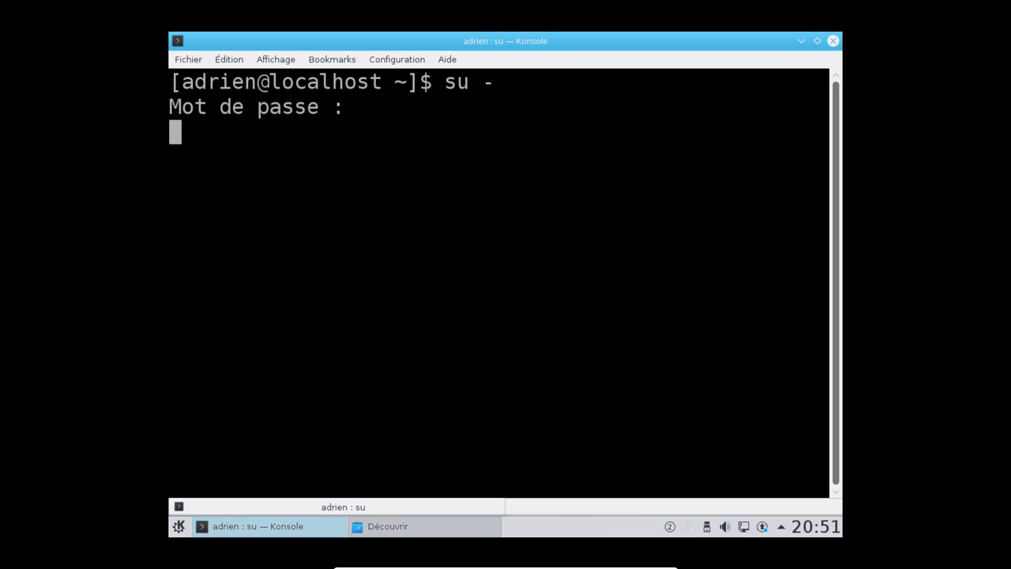
text(dnf )
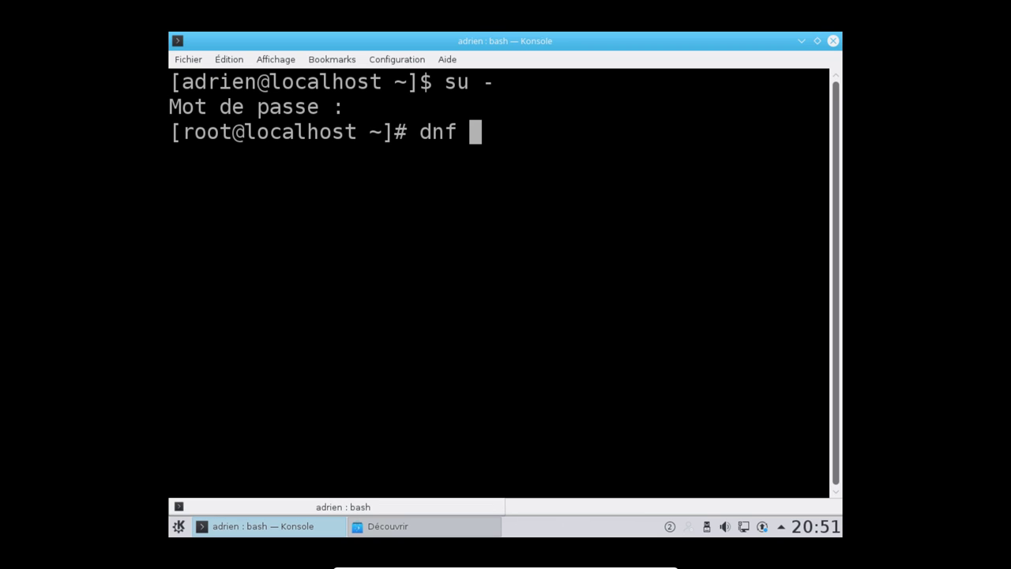
text(remove calli)
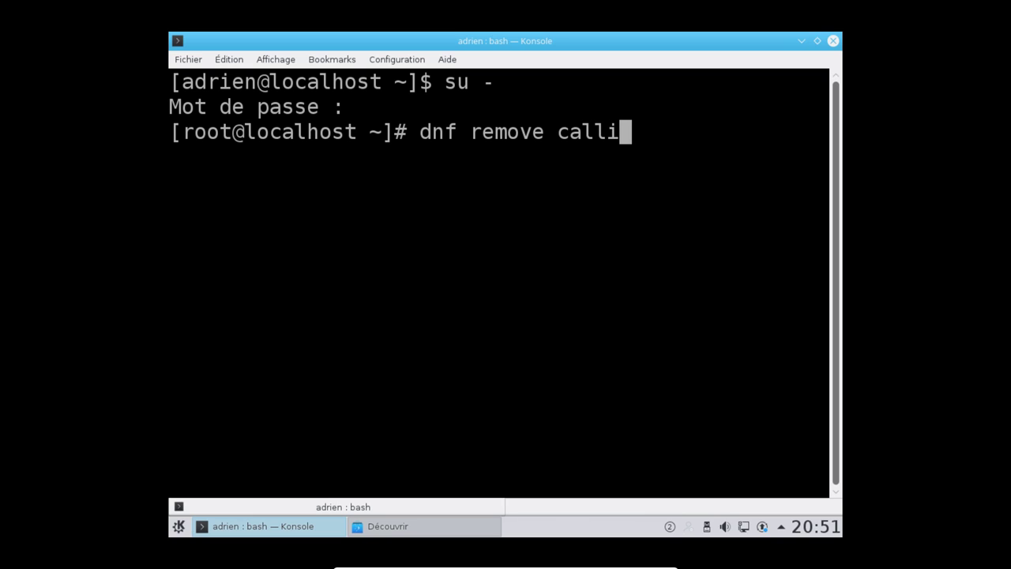
text(gra-*)
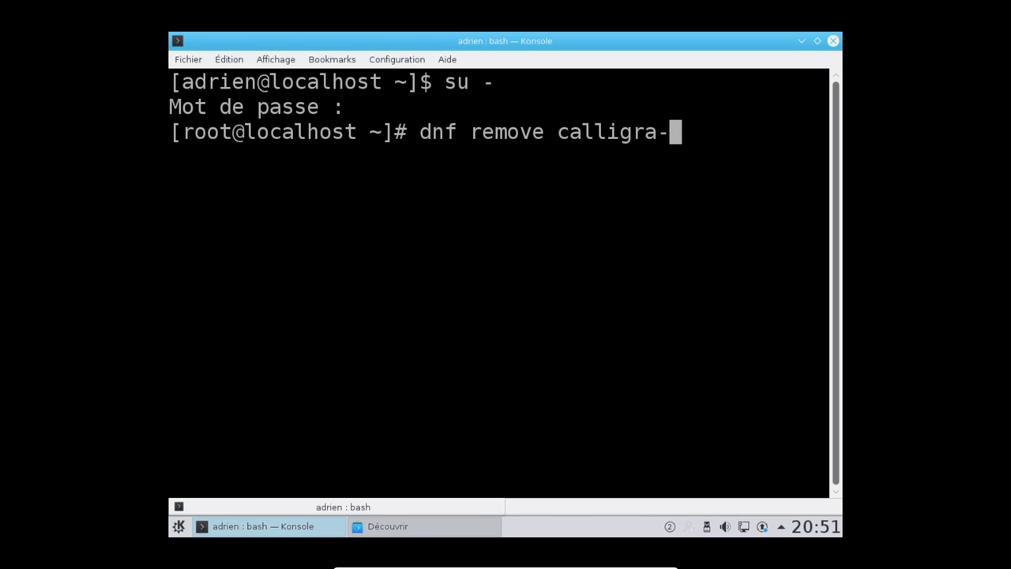
key(Return)
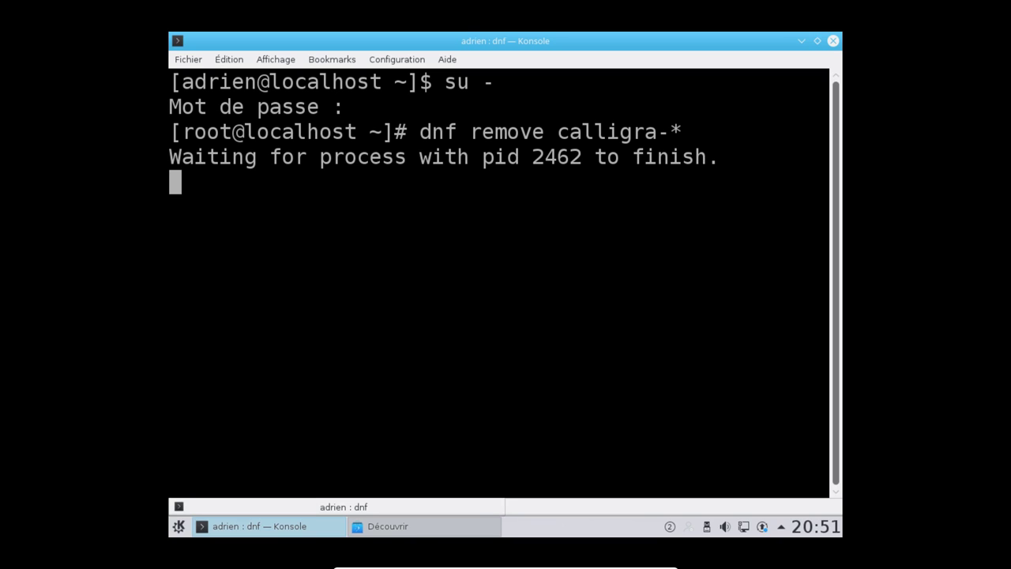
- Dismiss the tray updates popup and close Discover so dnf can continue
click(763, 527)
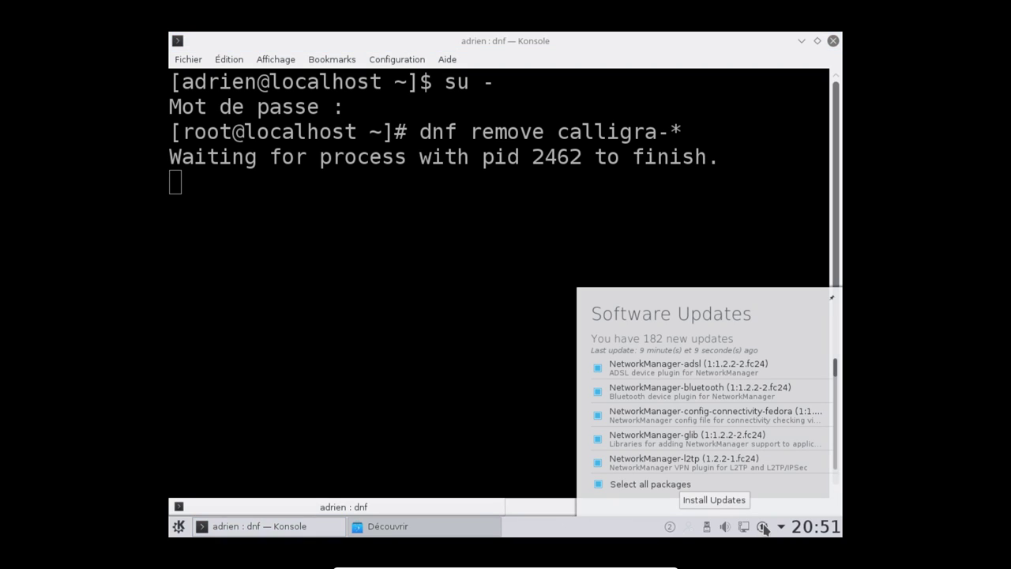
click(357, 485)
click(368, 526)
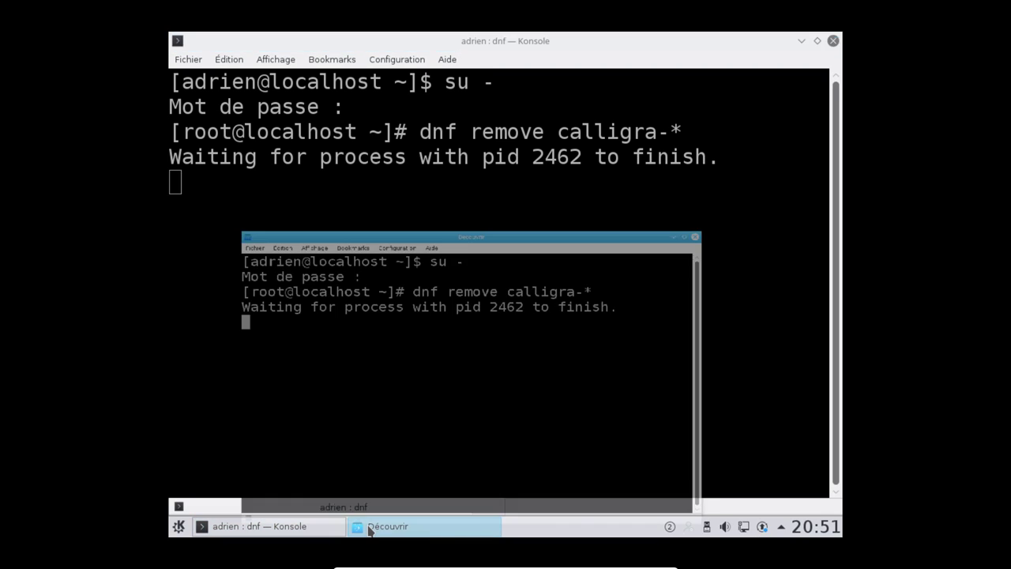
click(833, 41)
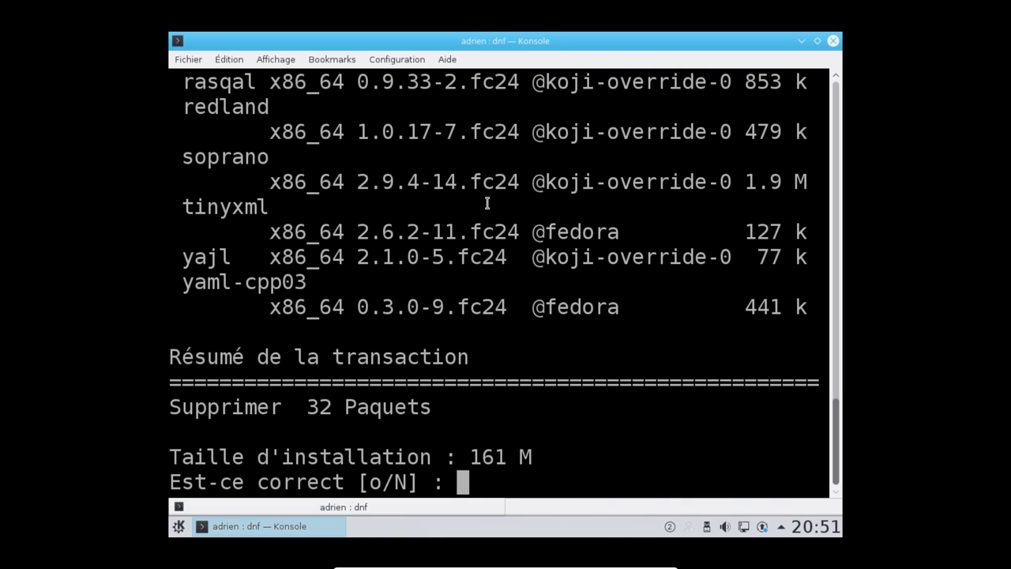
- Answer o at the dnf prompt and review the 32-package, 161 M removal list
text(o)
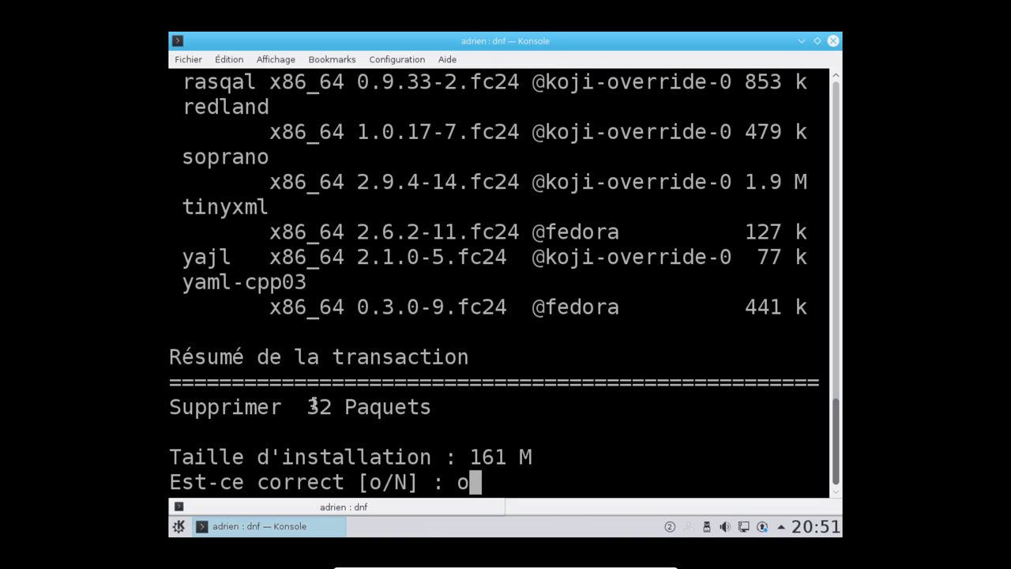
scroll(300, 275, up, 15)
scroll(300, 275, up, 1)
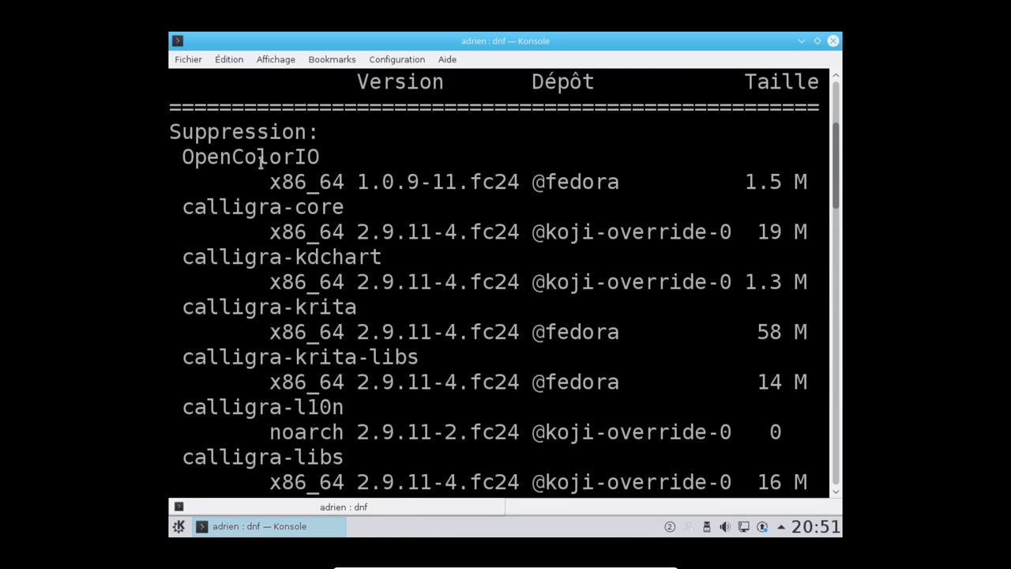
scroll(331, 253, down, 1)
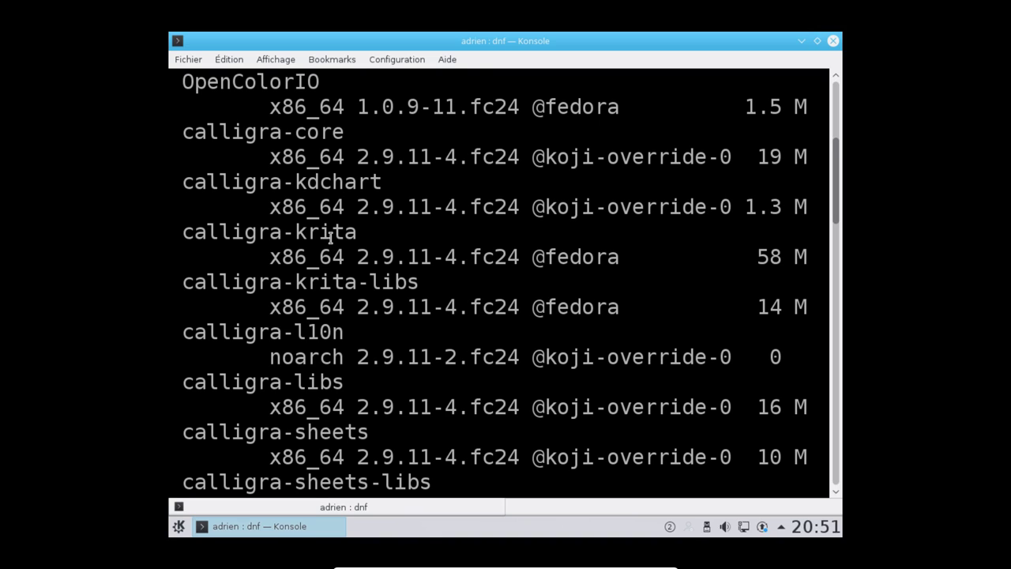
scroll(330, 237, down, 1)
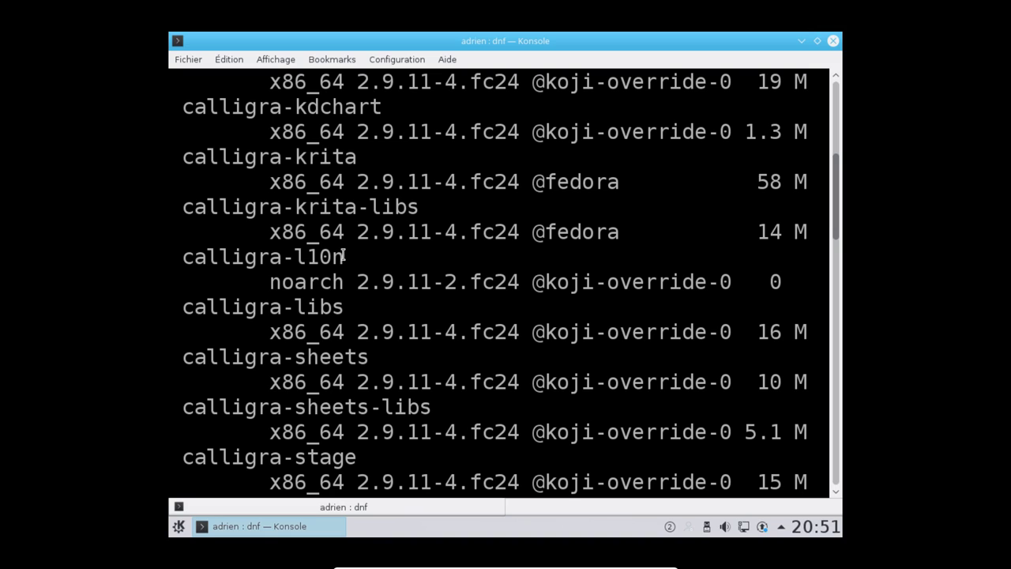
drag(343, 255, 293, 256)
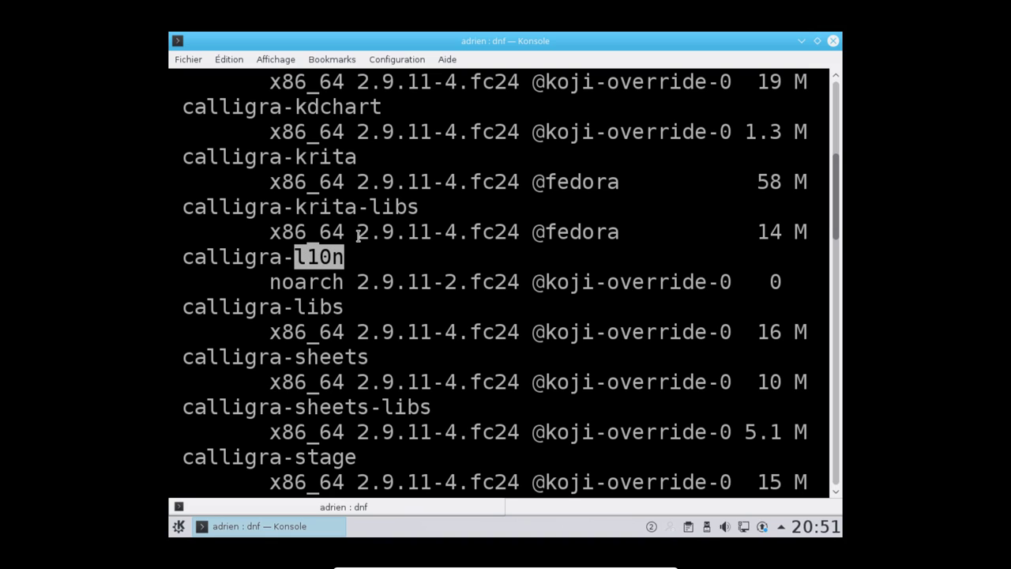
scroll(358, 234, down, 1)
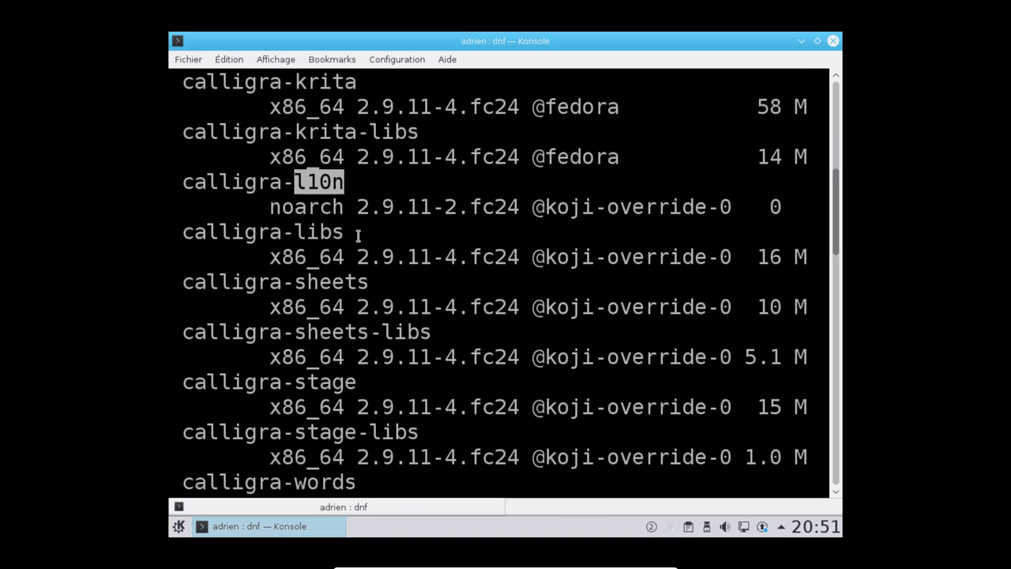
scroll(358, 234, down, 1)
scroll(358, 234, down, 15)
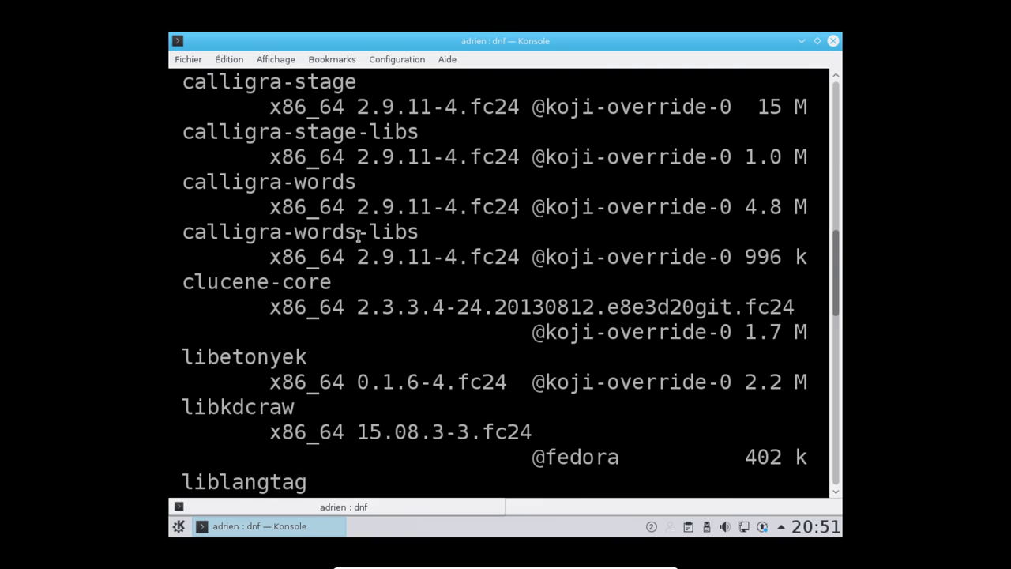
- Confirm removing the 32 calligra packages and wait until dnf reports Terminé !
key(Return)
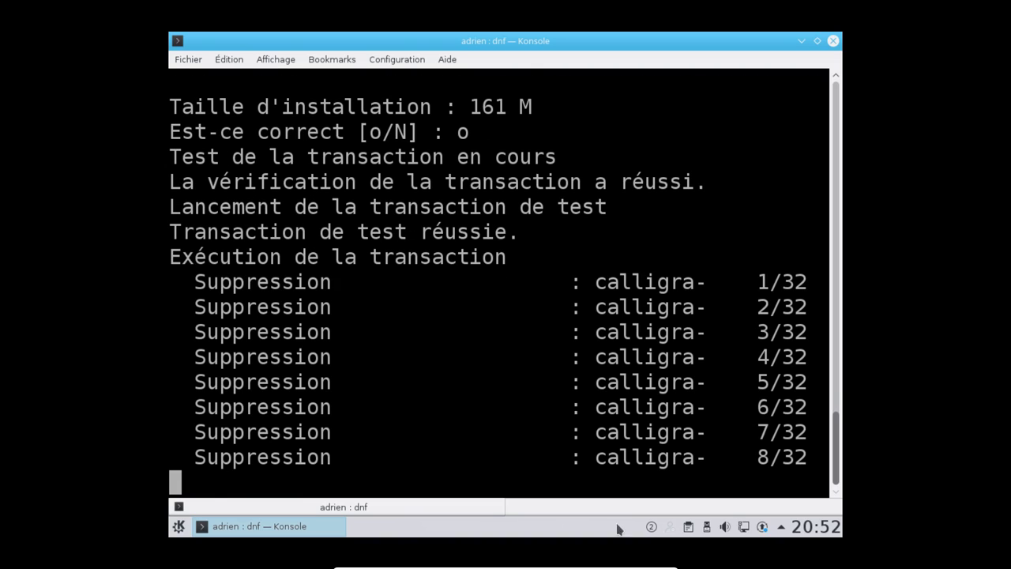
click(762, 527)
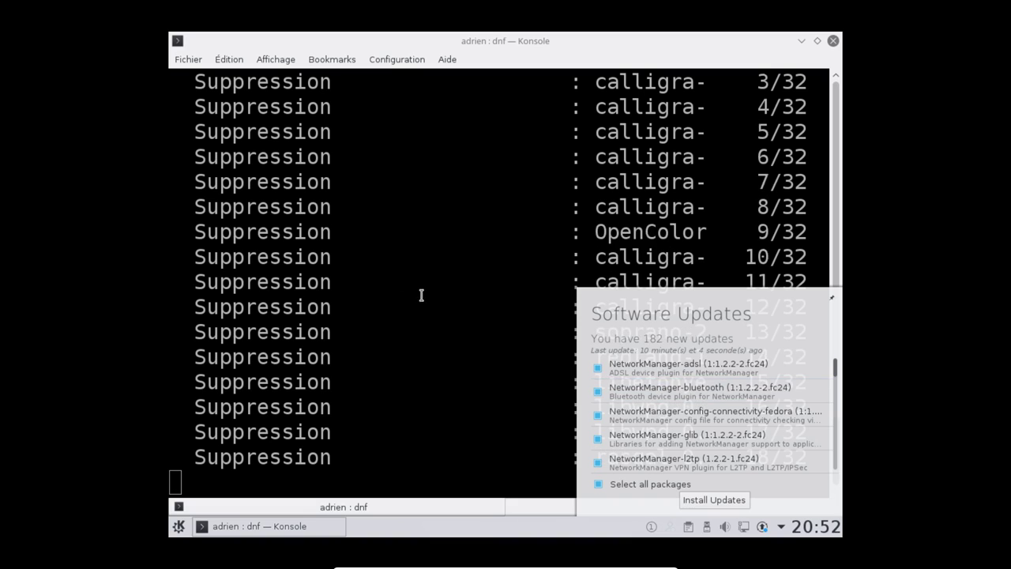
click(432, 353)
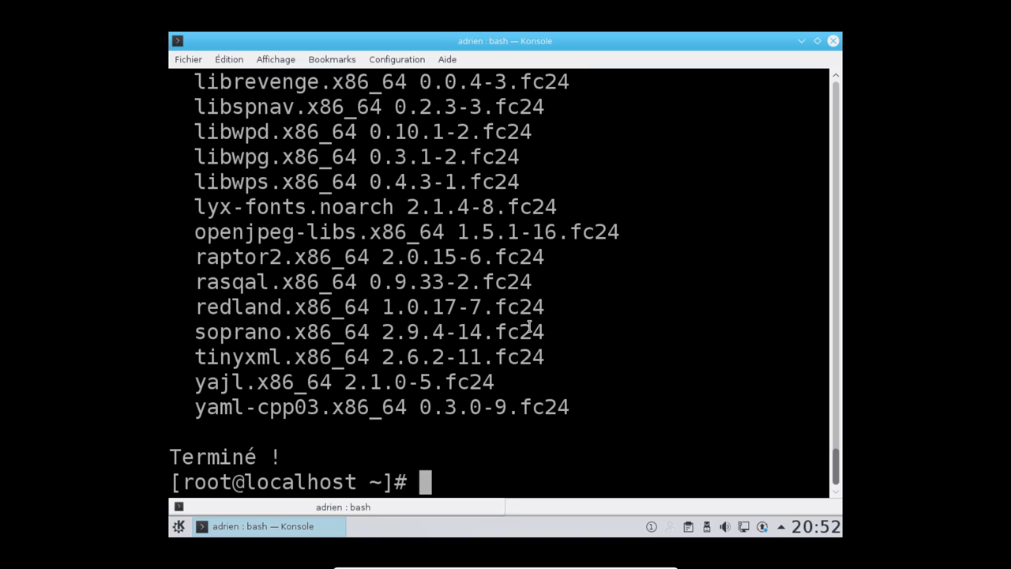
- Try 'dnf install yumex', then install yumex-dnf instead and accept its 12 packages with 'o'
text(dnf in)
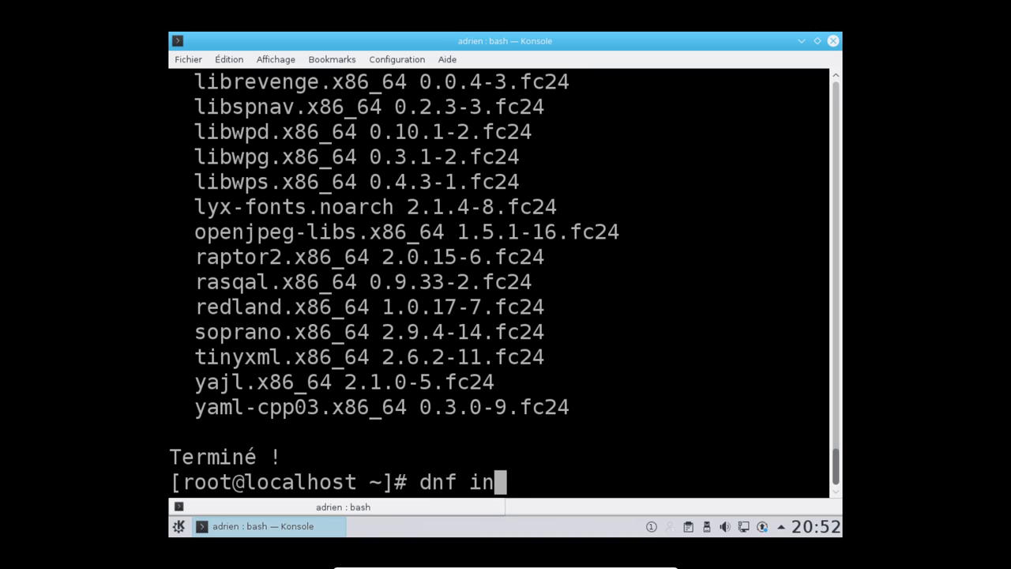
text(stall yumex)
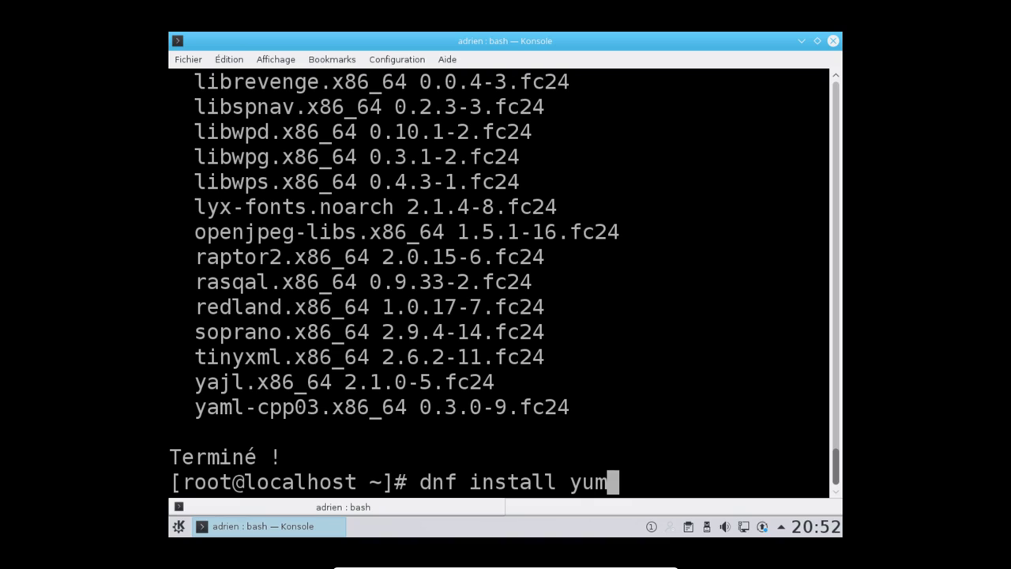
key(Return)
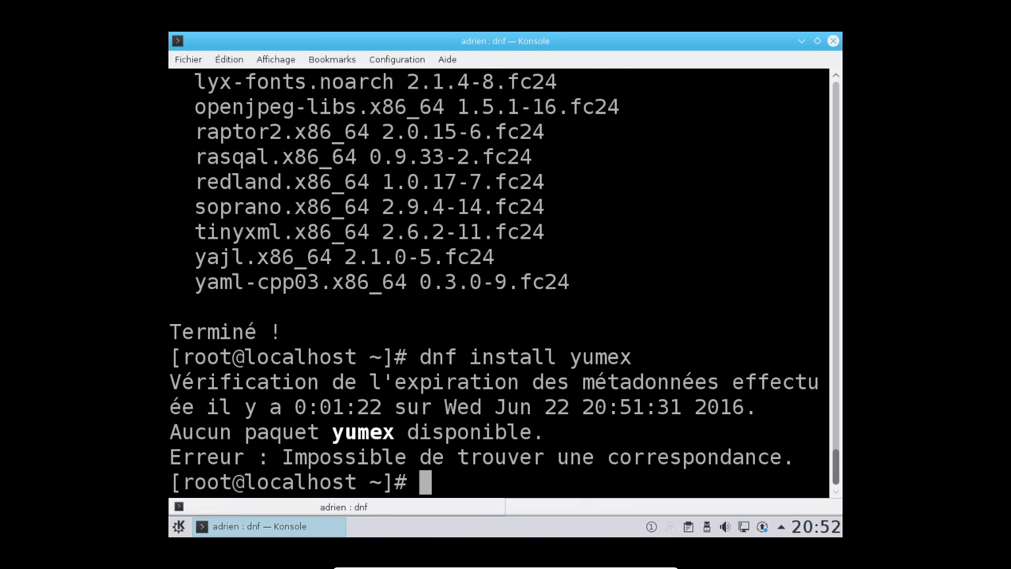
key(Up)
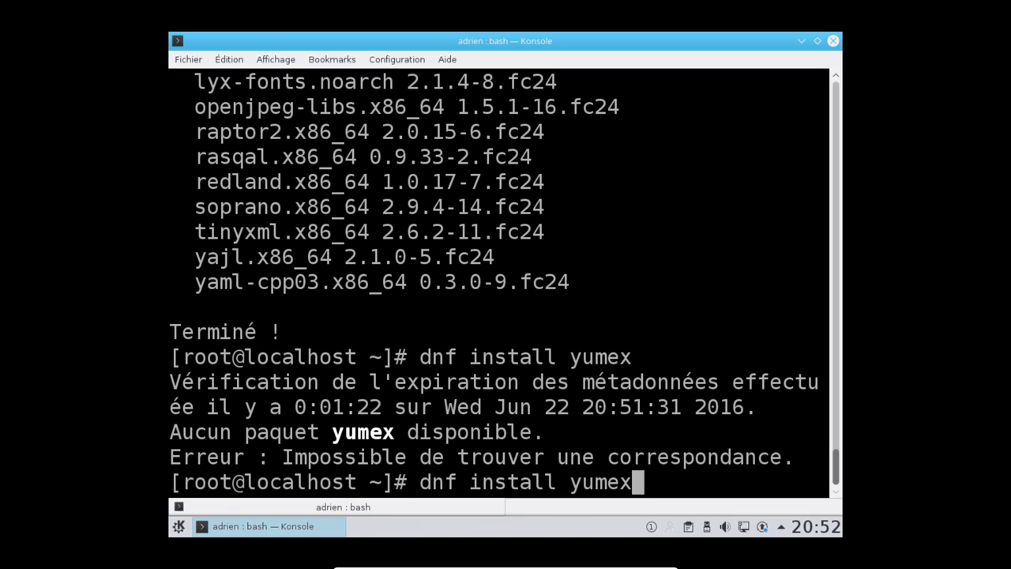
key(BackSpace)
key(BackSpace)
key(BackSpace)
key(BackSpace)
key(BackSpace)
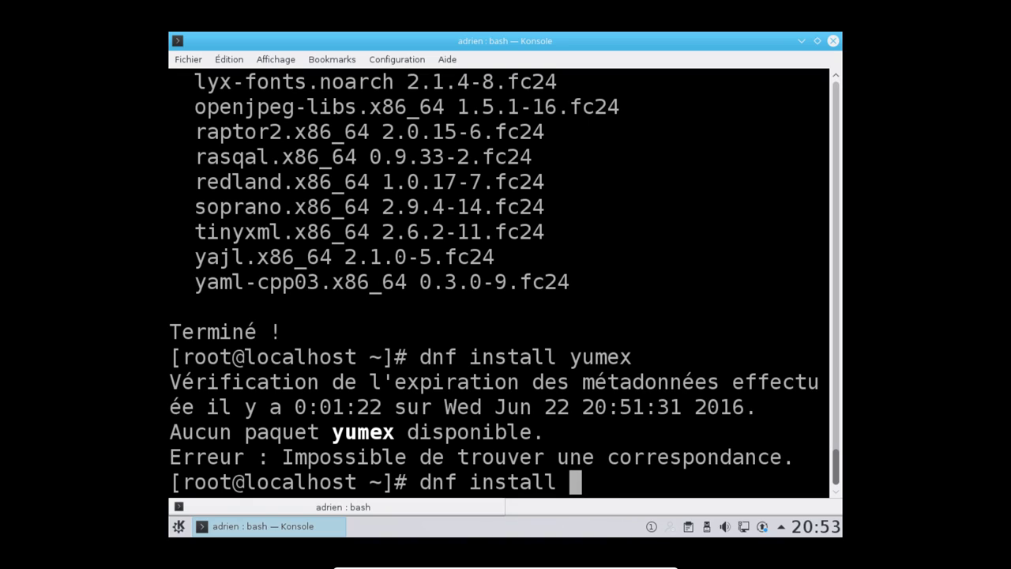
text(yumex)
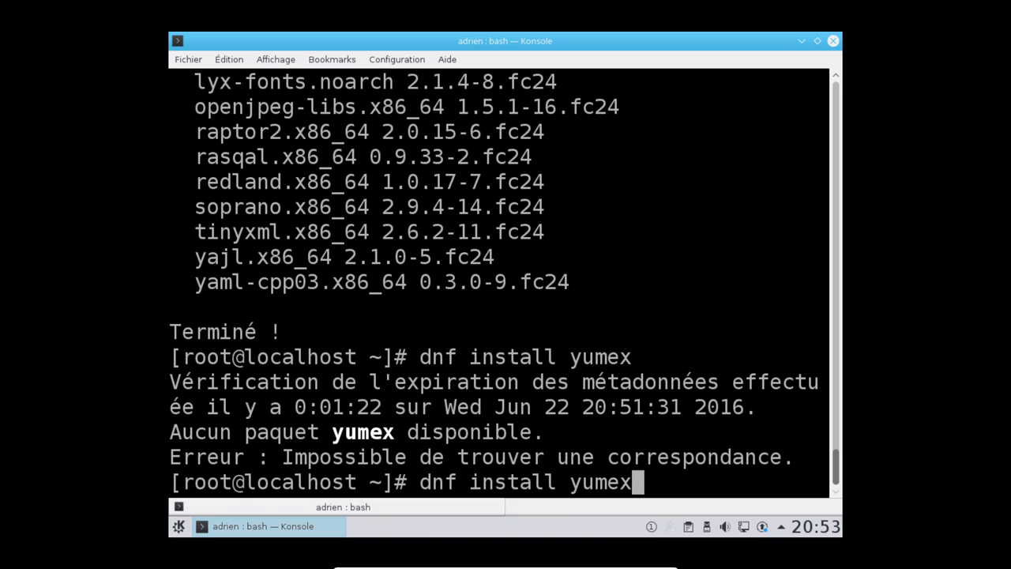
text(-dnf)
key(Return)
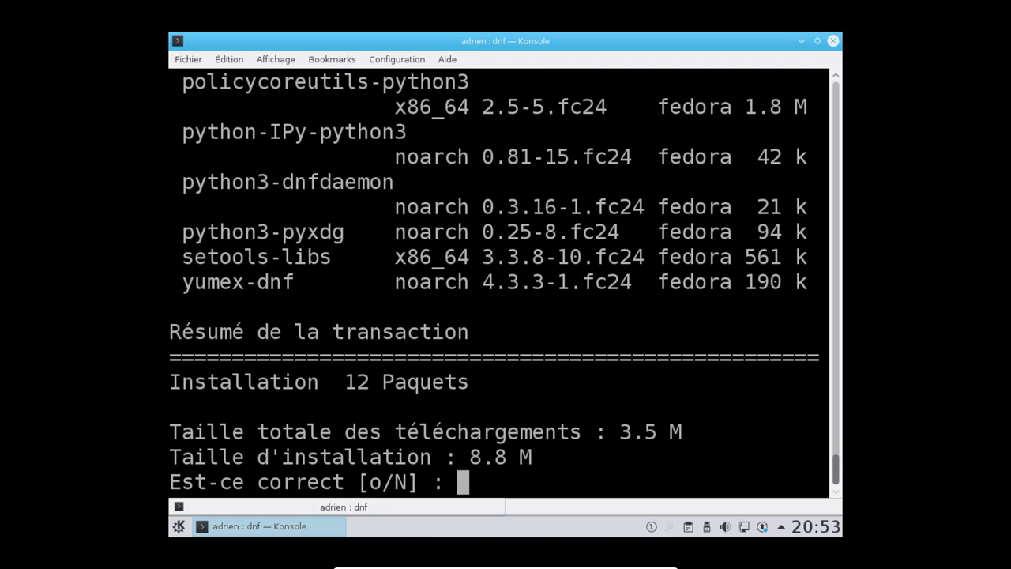
text(o)
key(Return)
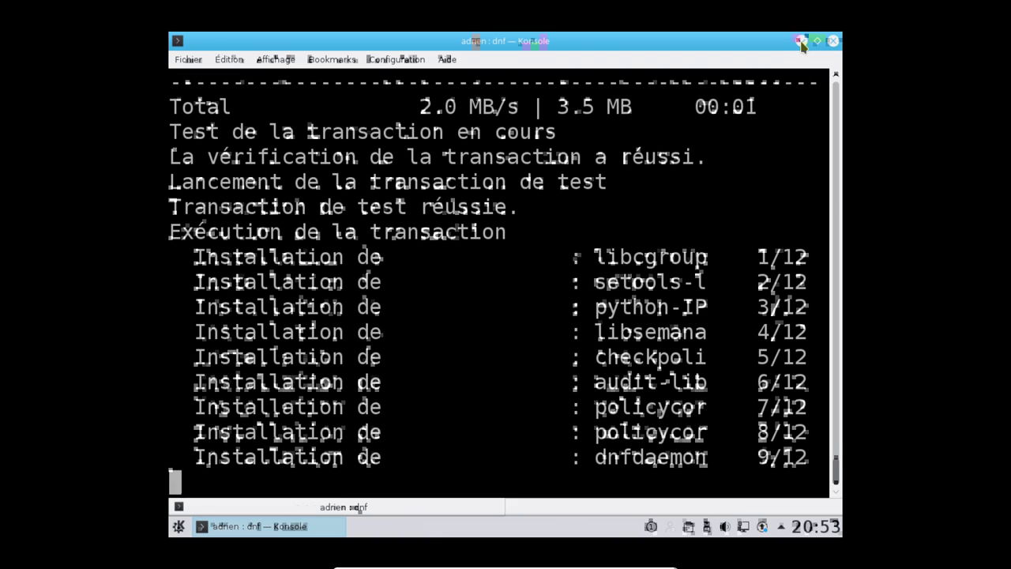
- Minimize Konsole and start Yum Extender (DNF) from the launcher's Administration category
click(801, 41)
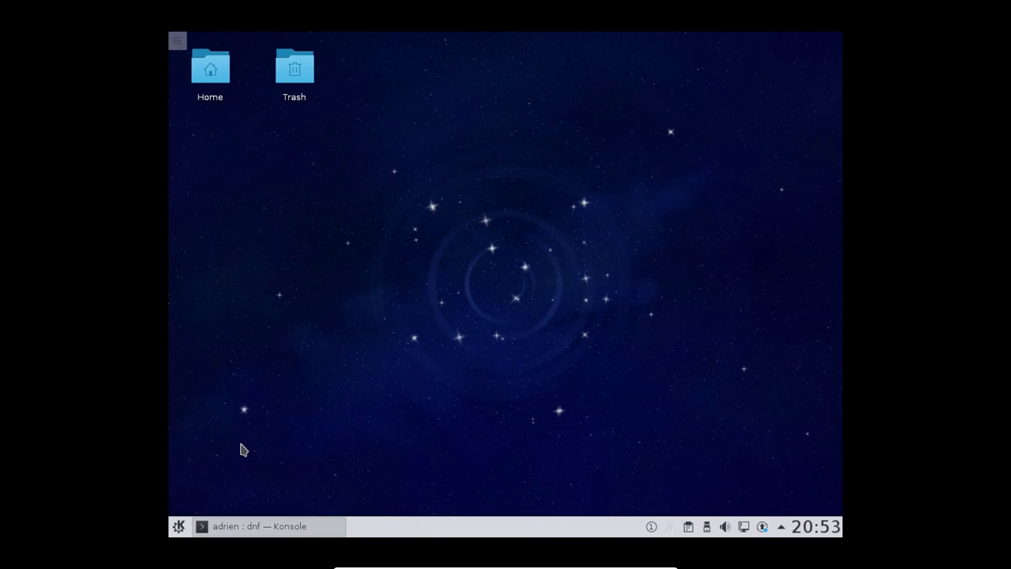
click(177, 528)
mouse_move(243, 448)
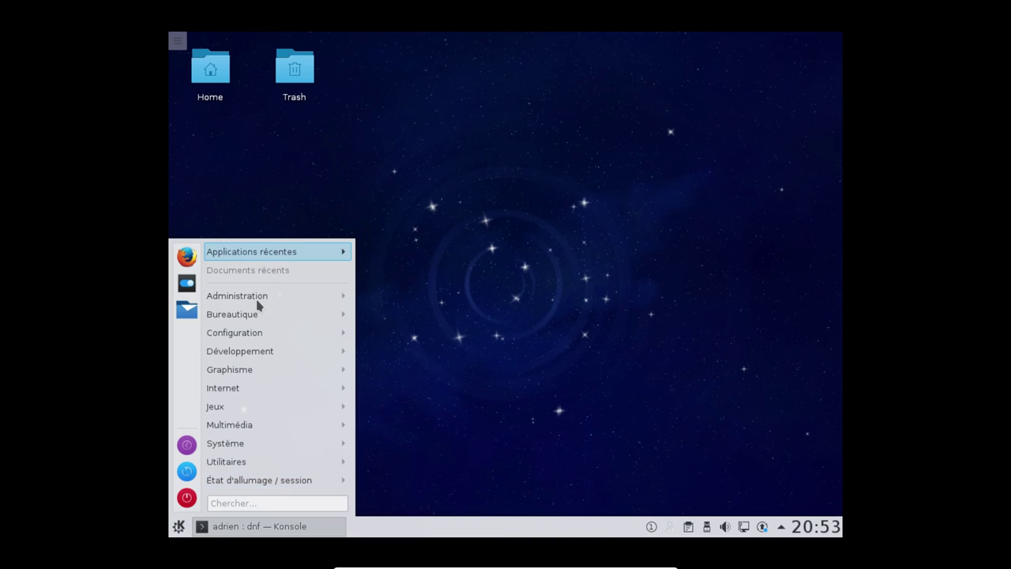
mouse_move(259, 301)
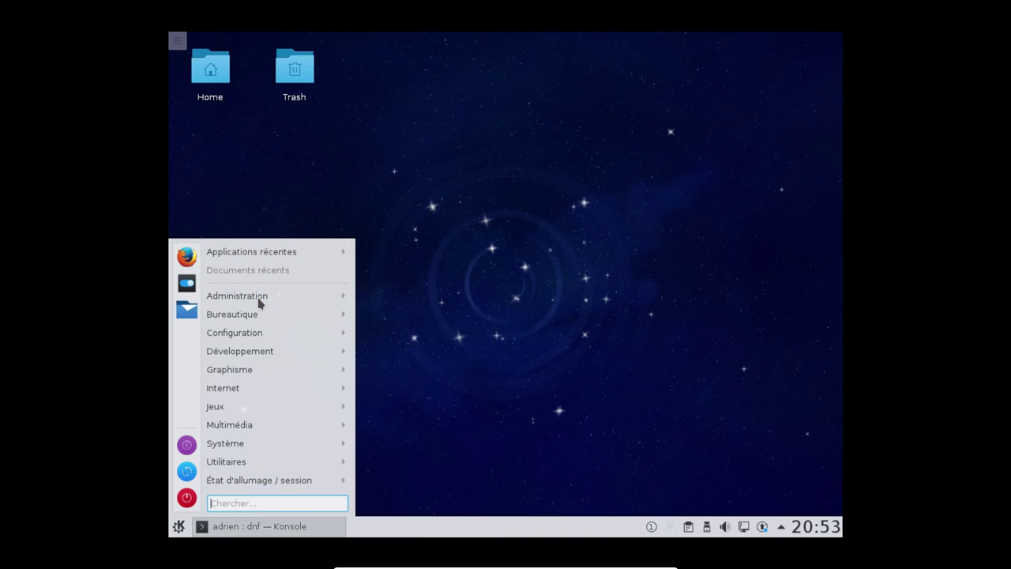
click(435, 351)
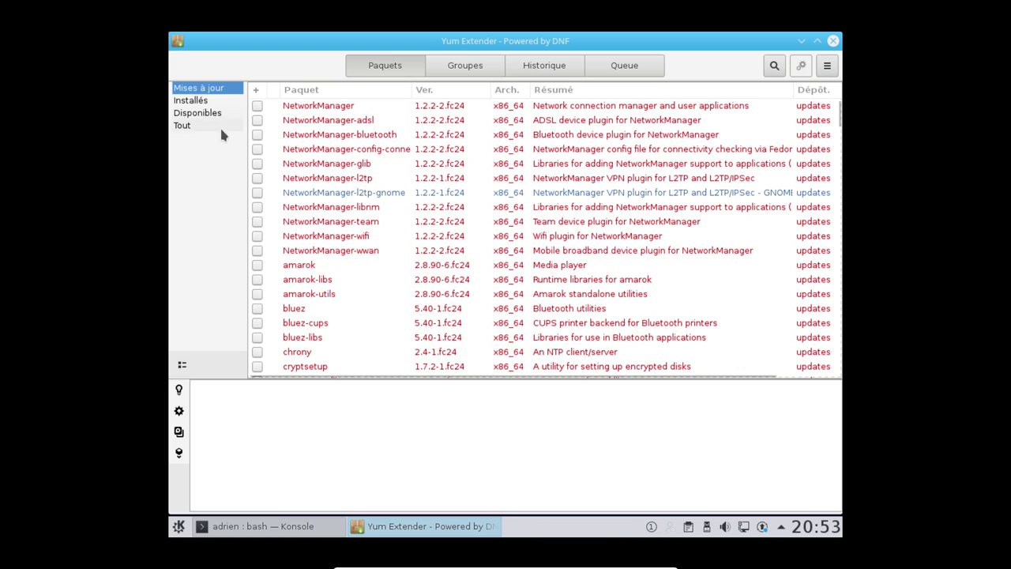
- Select all available updates and apply them twice, dismissing the python2-urllib3 transaction errors each time
click(256, 90)
click(800, 67)
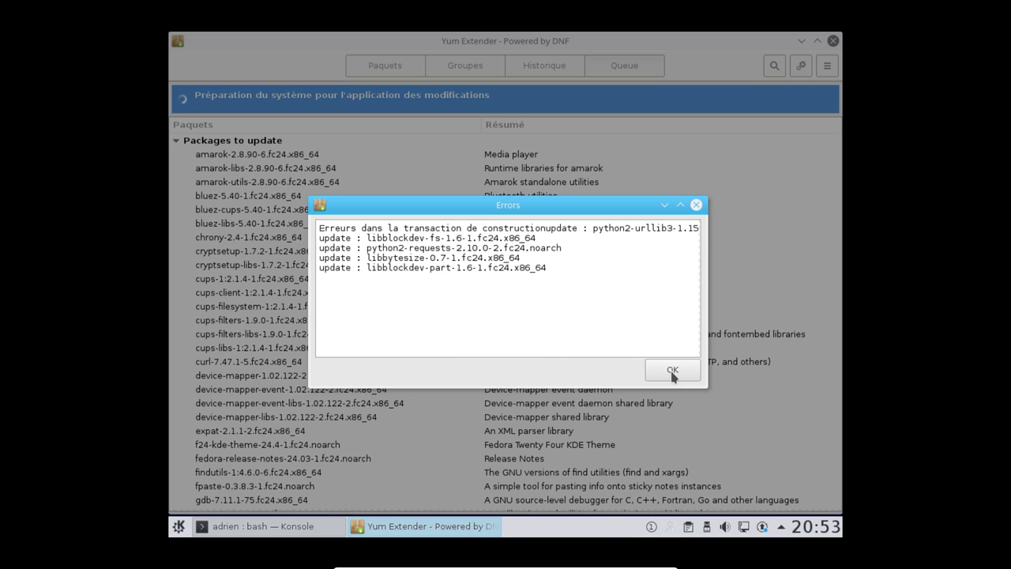
click(672, 371)
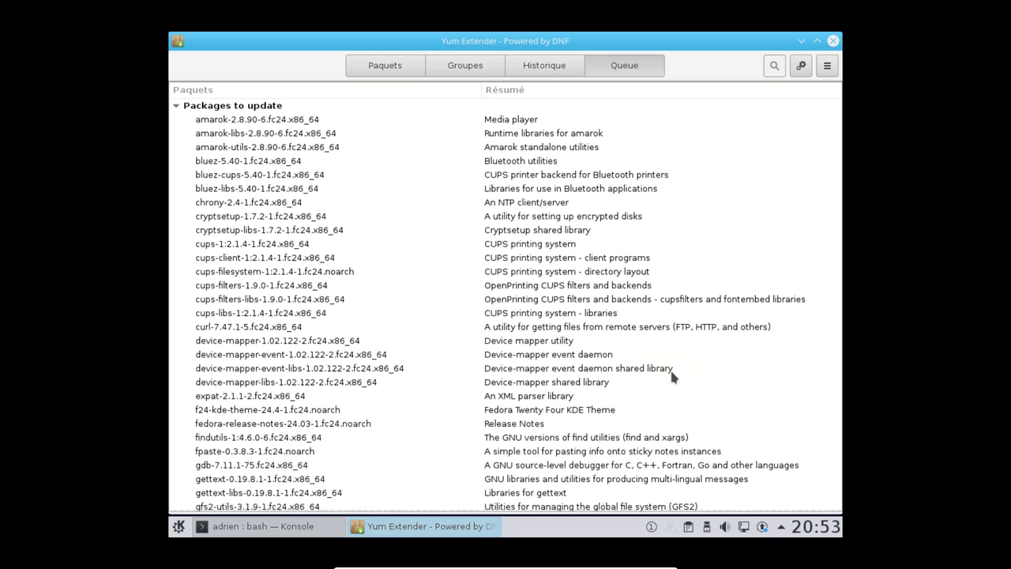
click(800, 68)
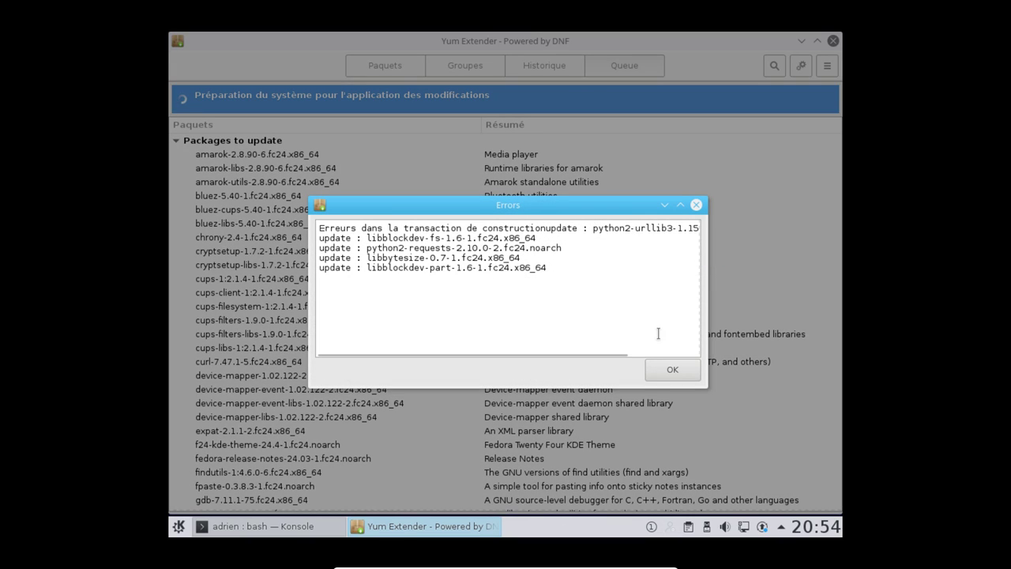
click(670, 371)
- Run 'dnf upgrade' in Konsole to preview 9 installs and 172 updates, then decline with 'n'
click(314, 521)
text(dn)
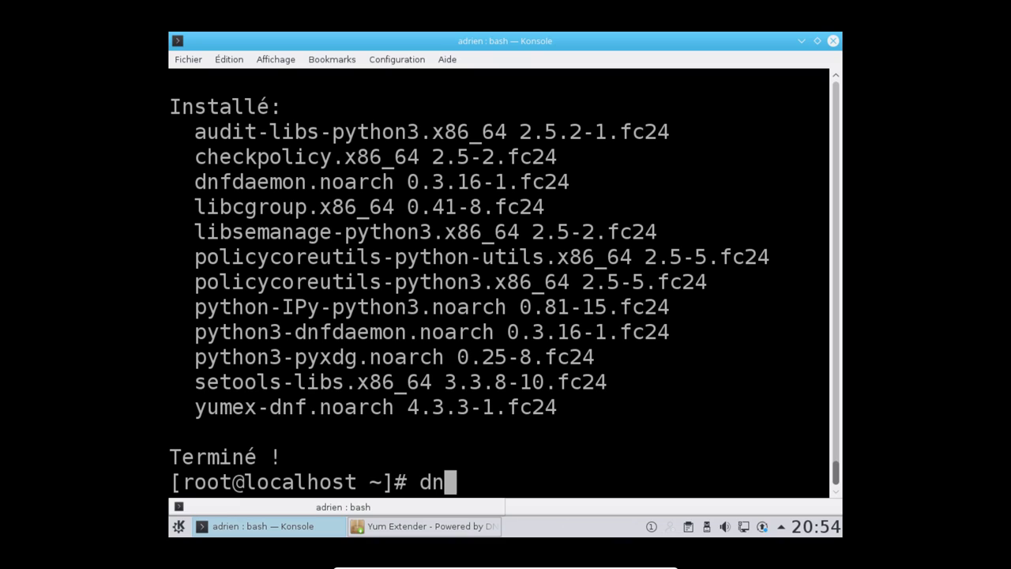
text(f upgrade)
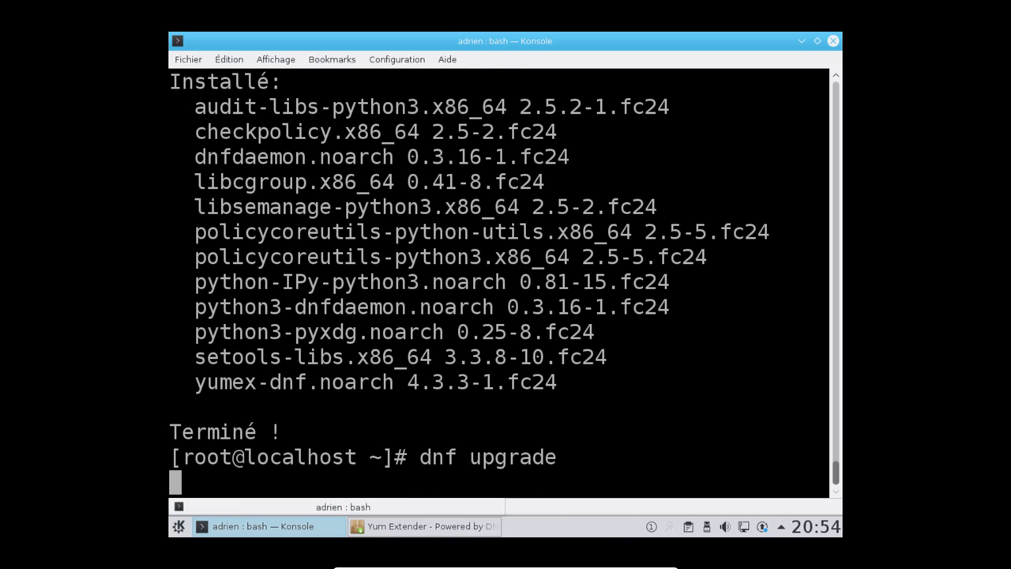
key(Return)
text(n)
key(Return)
- Return to Yum Extender's package list and untick all queued updates
click(394, 527)
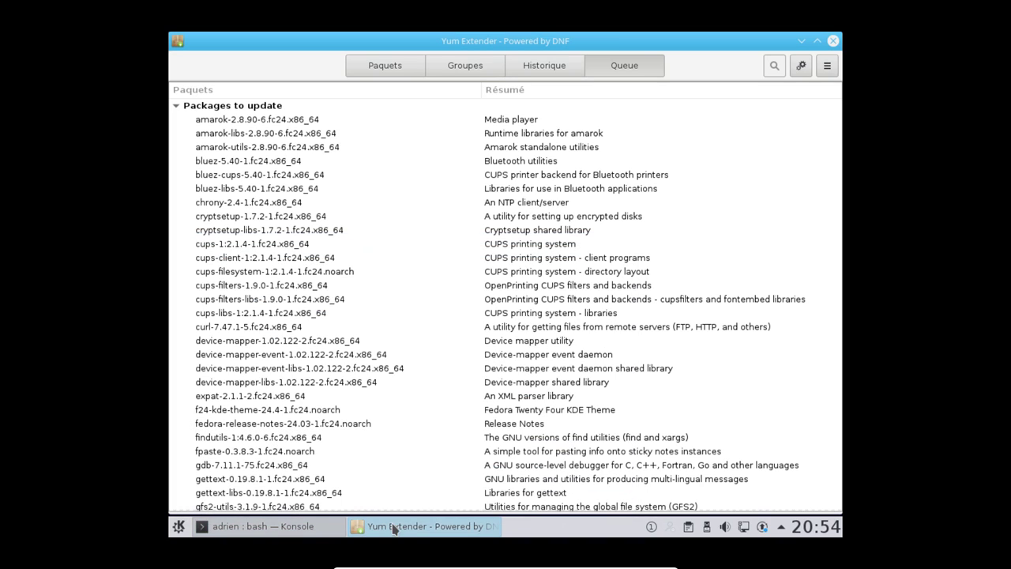
click(402, 68)
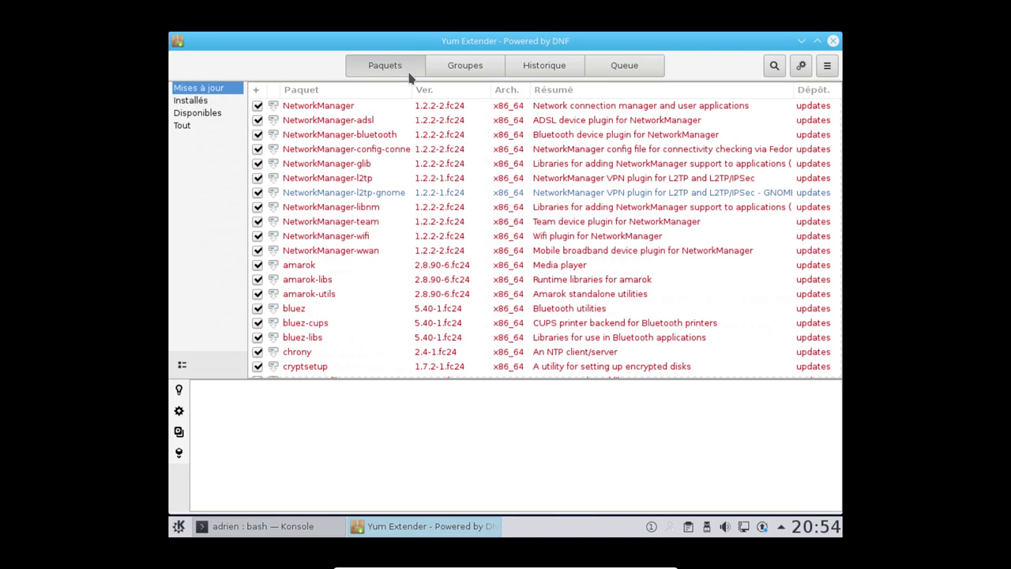
click(255, 89)
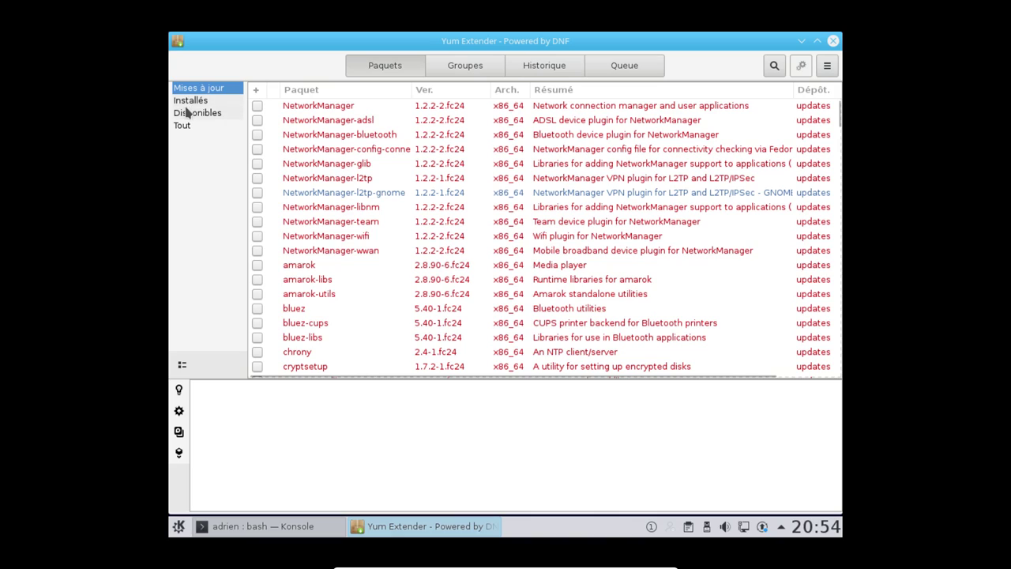
- Search for 'lib' and mark libreoffice-langpack-fr for installation
click(774, 66)
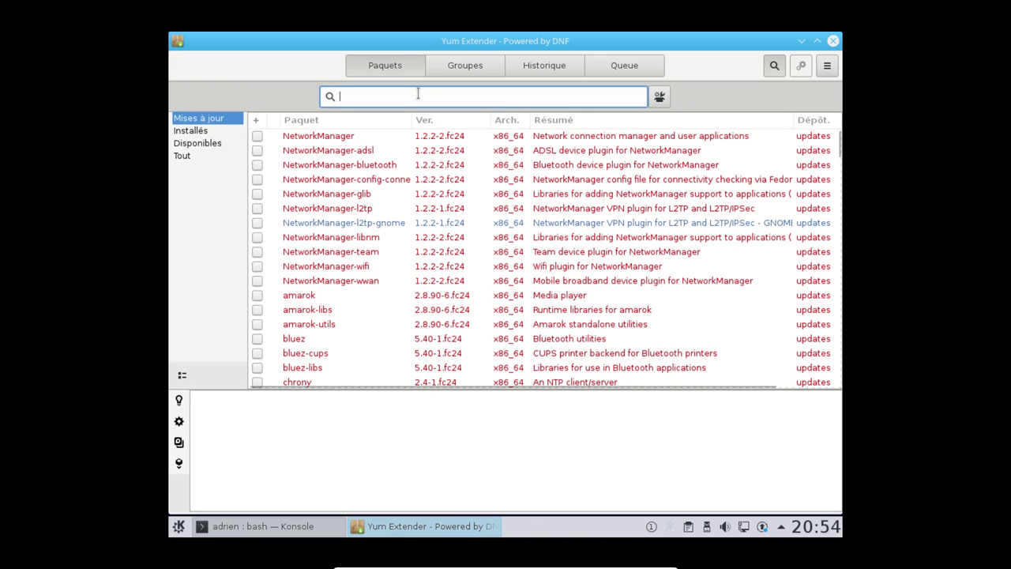
text(libreo)
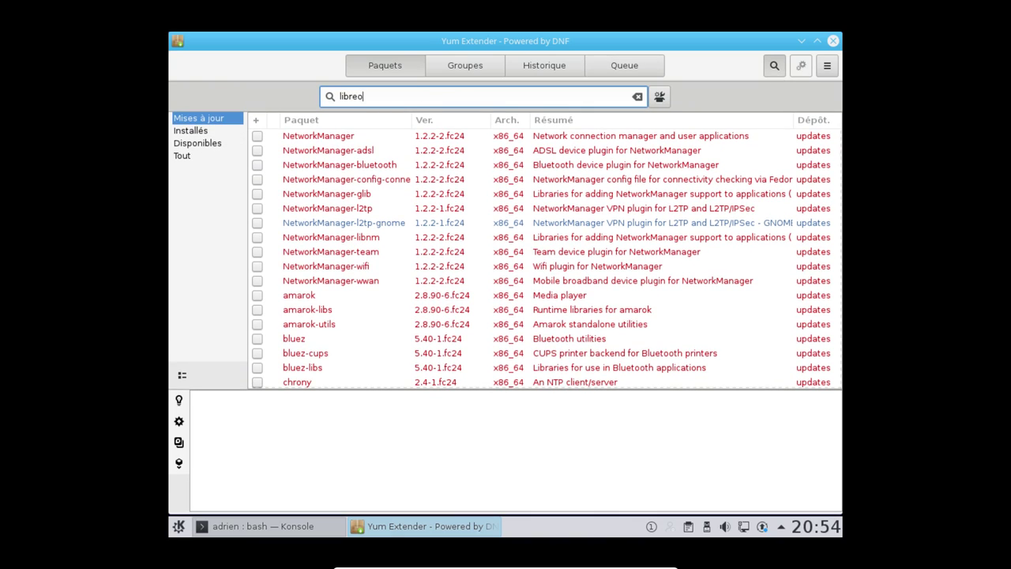
key(Return)
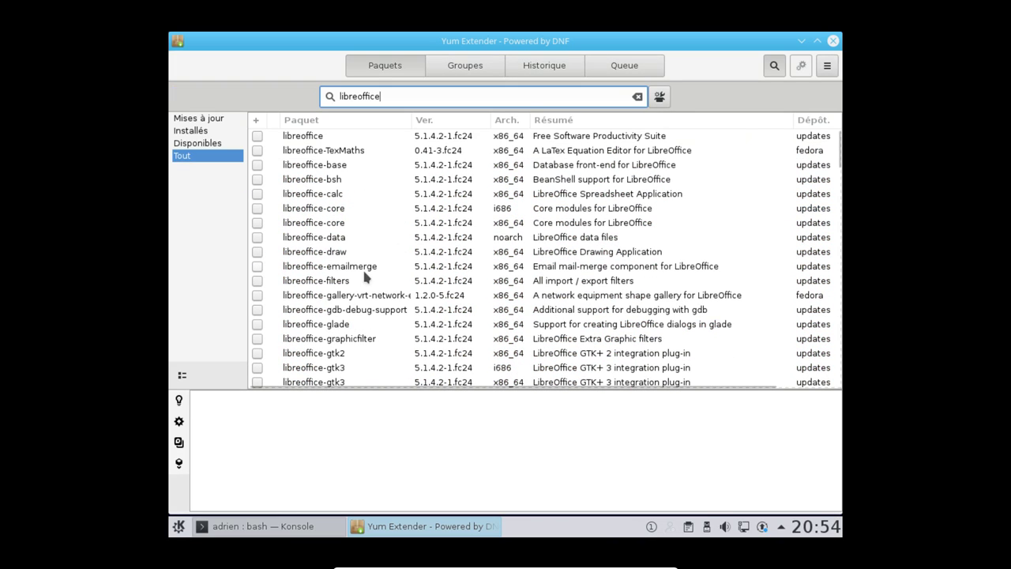
scroll(368, 325, down, 5)
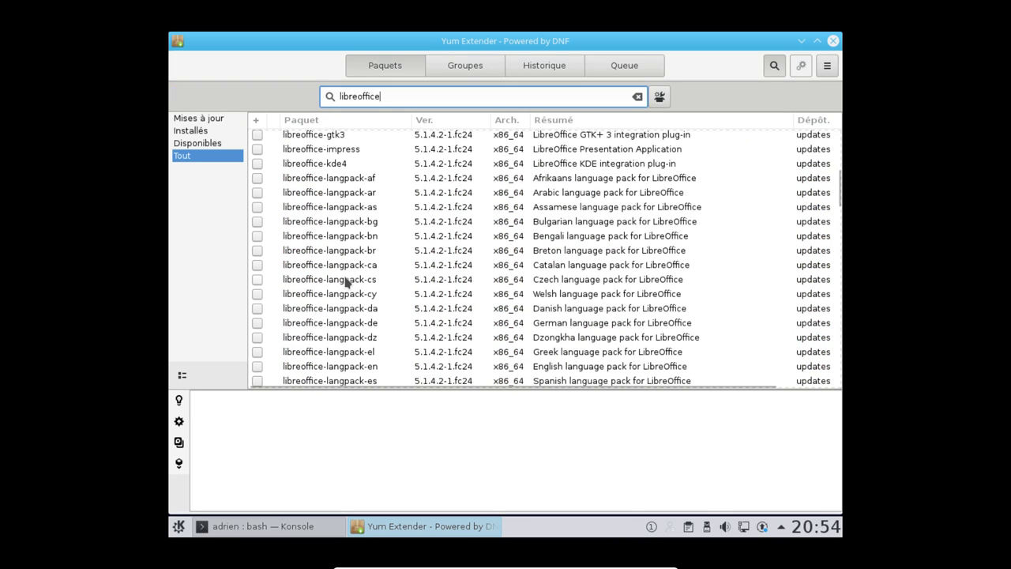
scroll(322, 315, down, 3)
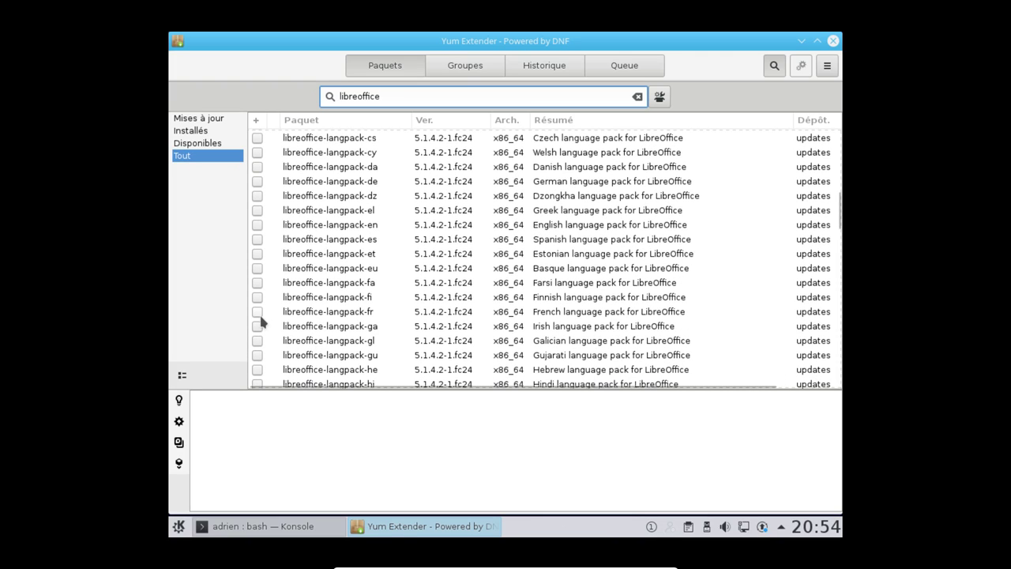
click(267, 313)
click(258, 312)
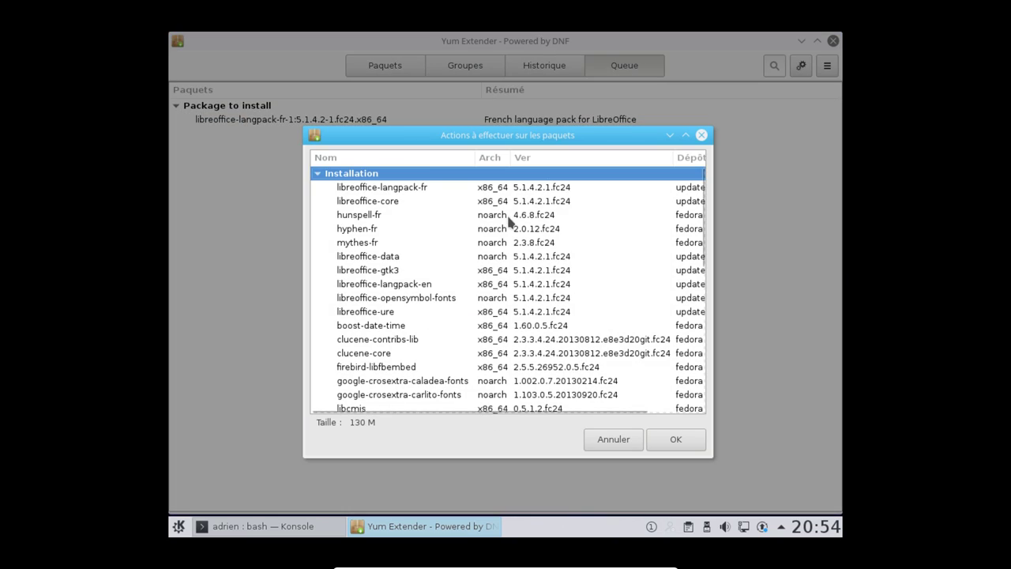
scroll(577, 330, down, 10)
- Confirm libreoffice-langpack-fr and its dependencies, then authenticate with the root password
click(673, 441)
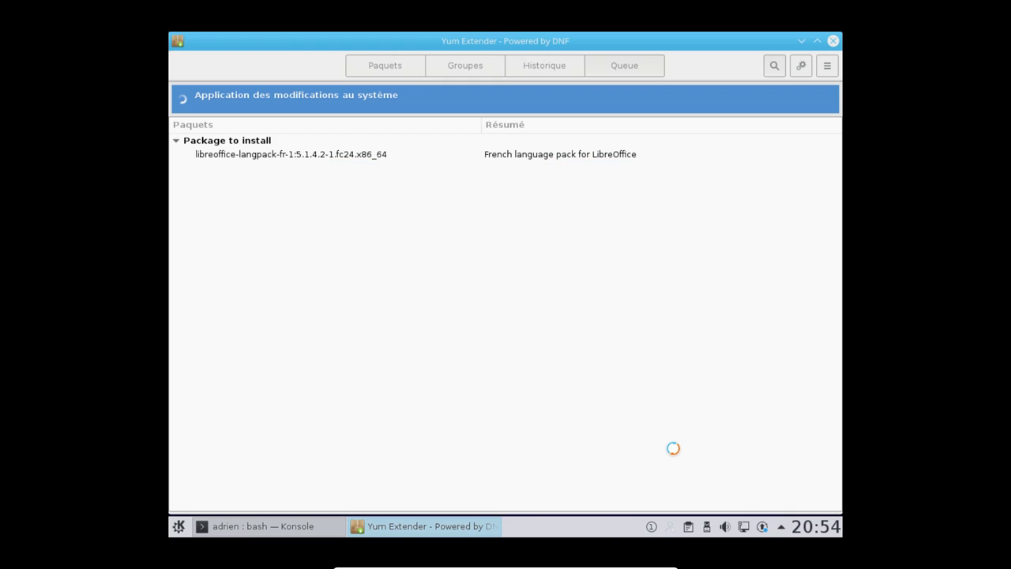
text(********)
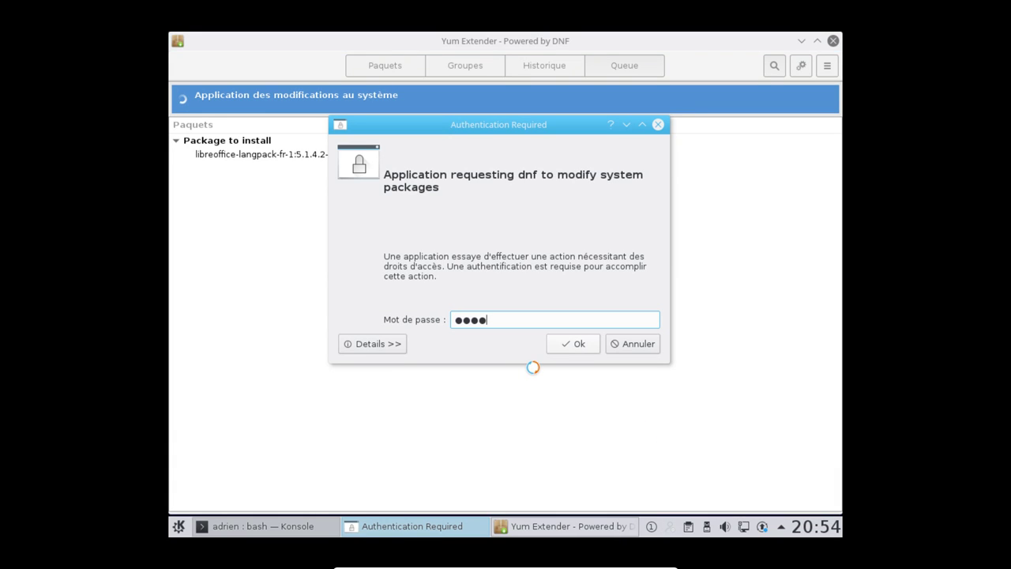
key(Return)
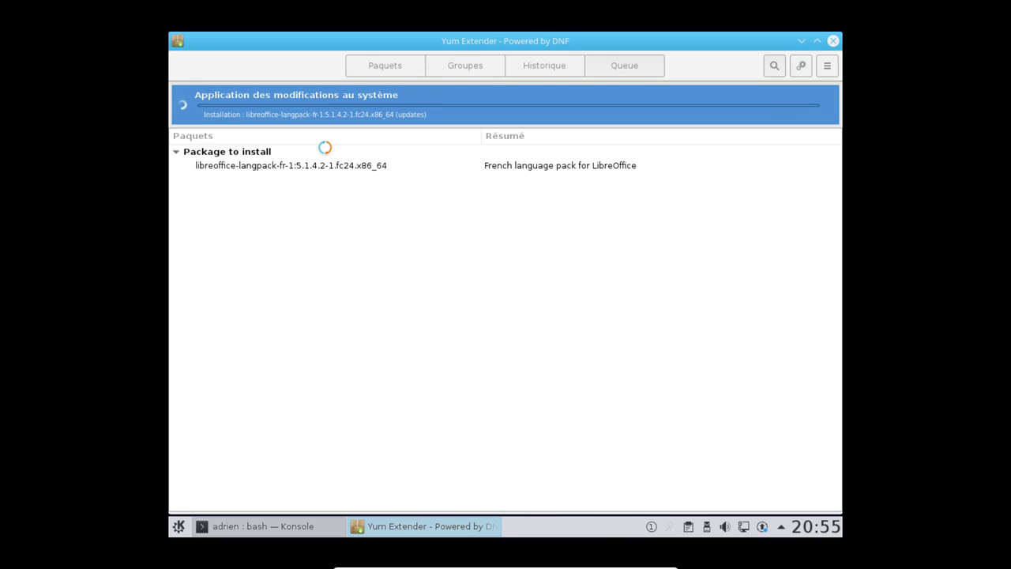
- Browse the launcher's application categories, including Bureautique, to see what is installed
click(178, 525)
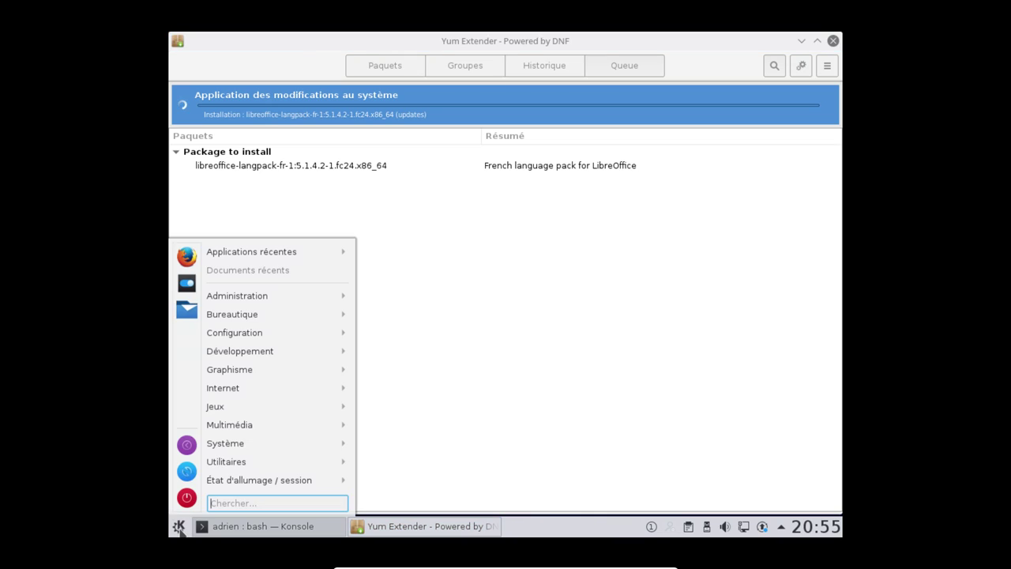
mouse_move(289, 317)
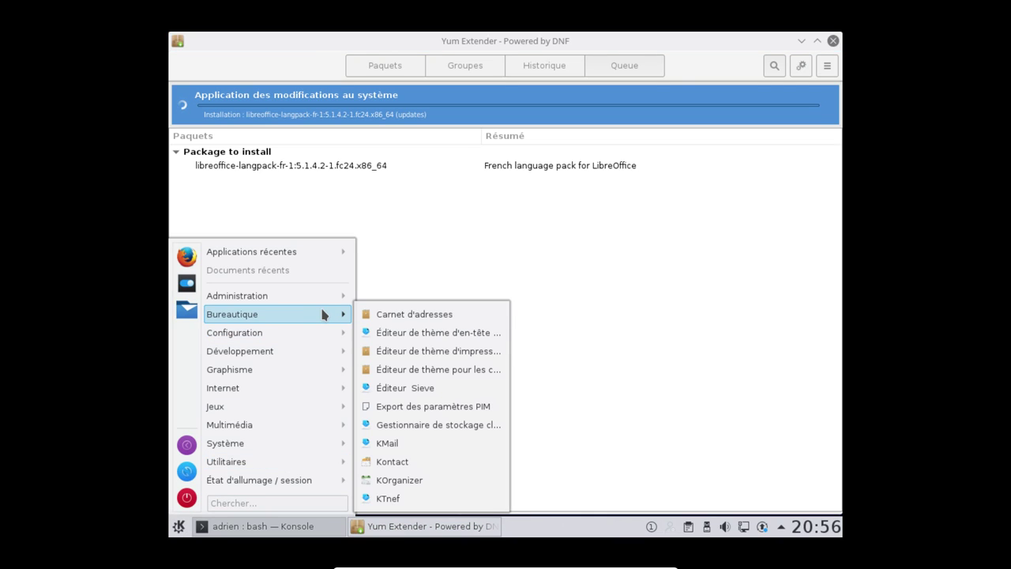
mouse_move(251, 338)
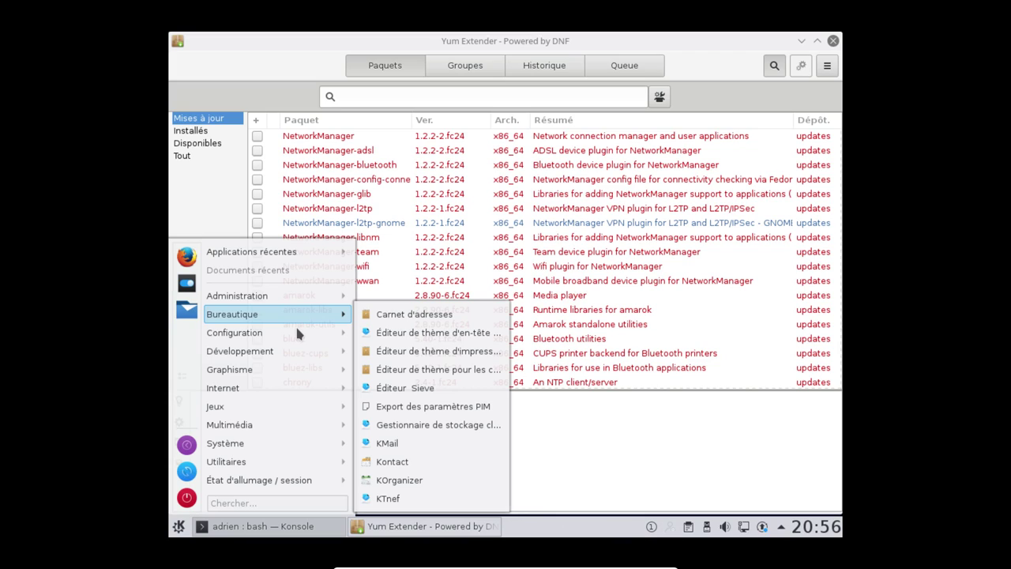
mouse_move(300, 300)
mouse_move(286, 352)
mouse_move(282, 376)
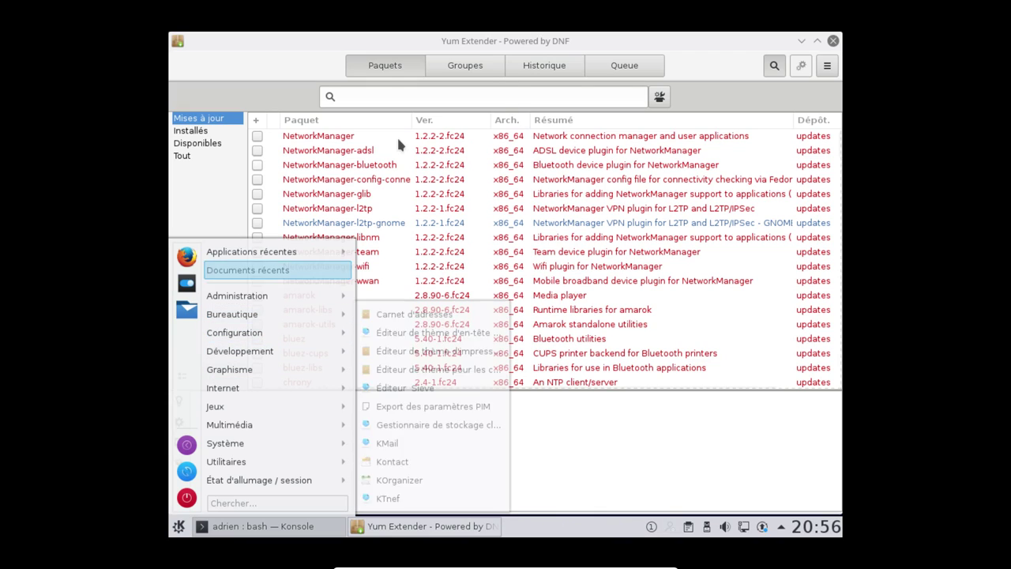
- Search Yum Extender for 'libreoffice' to list all LibreOffice packages
click(383, 88)
text(libreoffice)
key(Return)
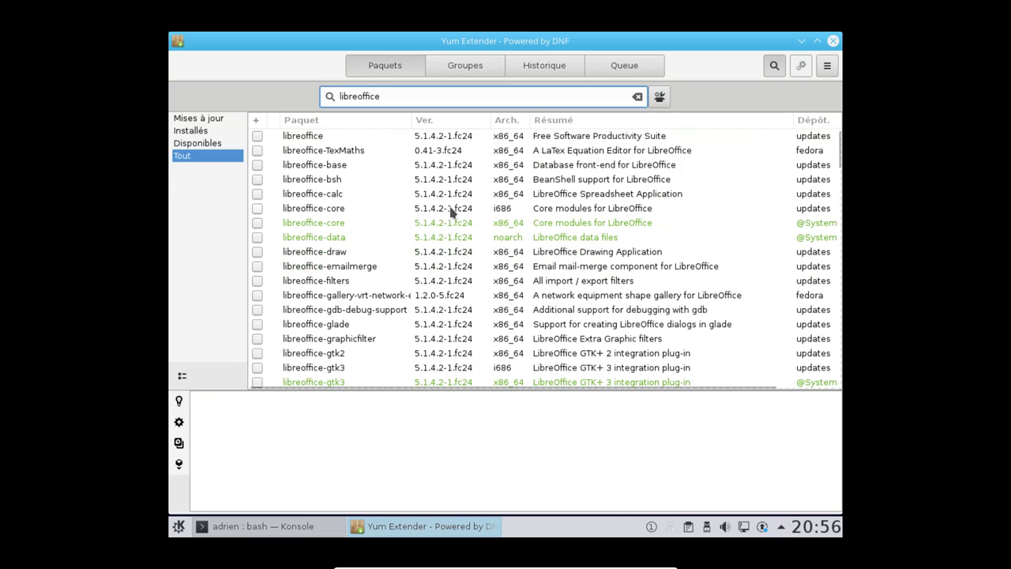
- Mark libreoffice-calc, -draw, -impress and -writer for install and review the 22 M pending actions
click(256, 194)
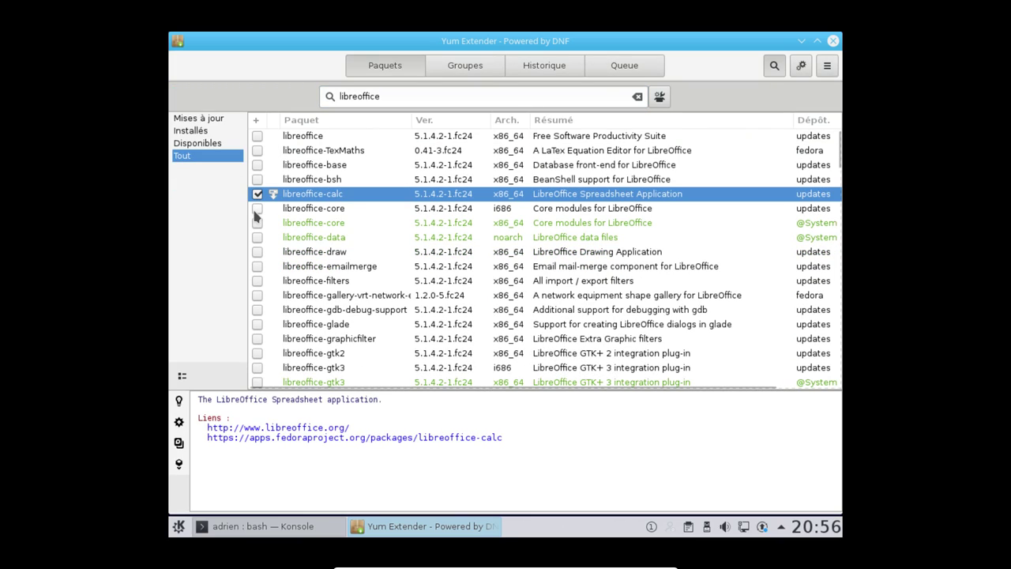
click(257, 252)
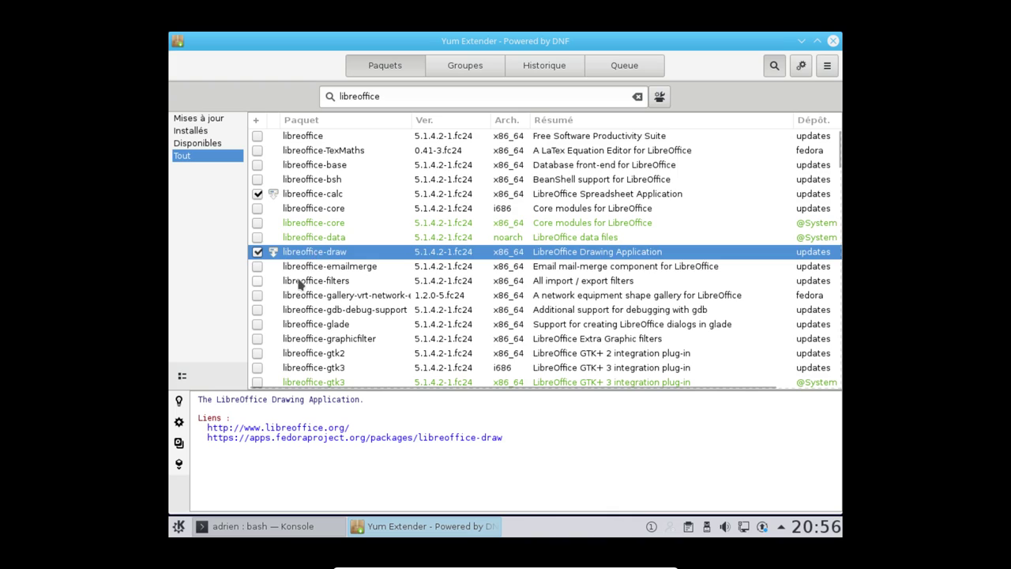
scroll(280, 319, down, 4)
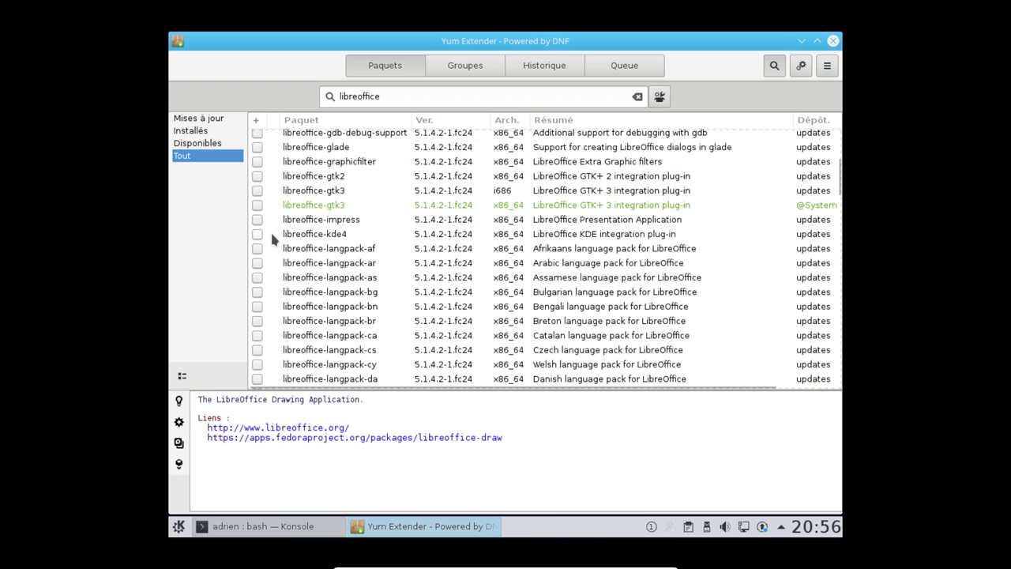
scroll(267, 214, up, 2)
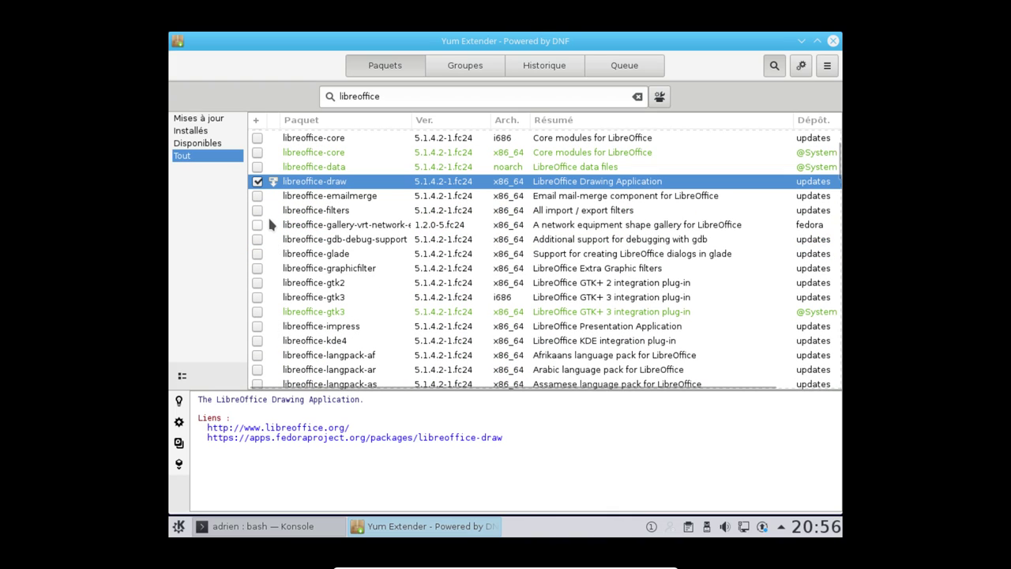
scroll(269, 219, up, 1)
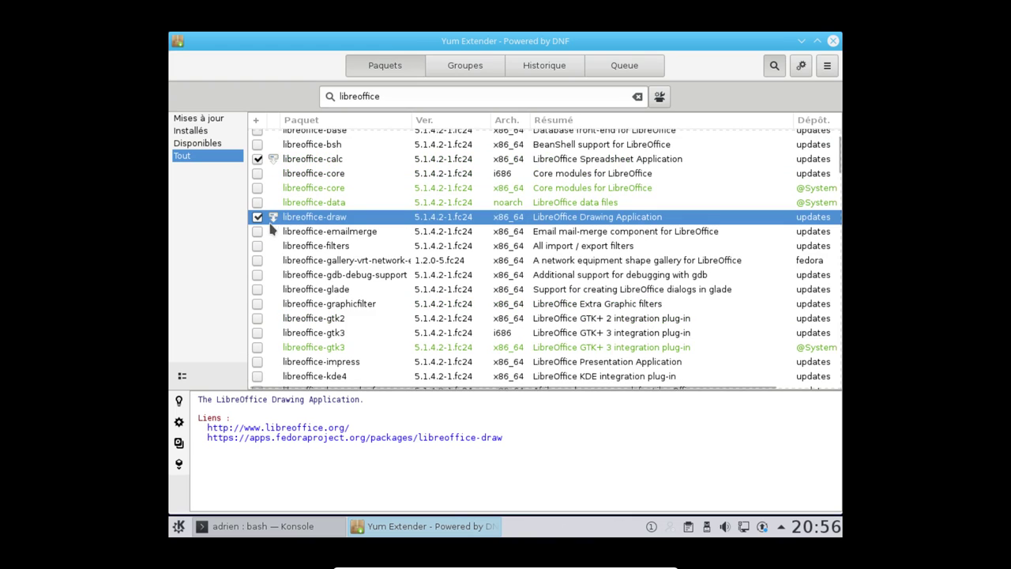
scroll(268, 237, down, 12)
scroll(268, 245, up, 9)
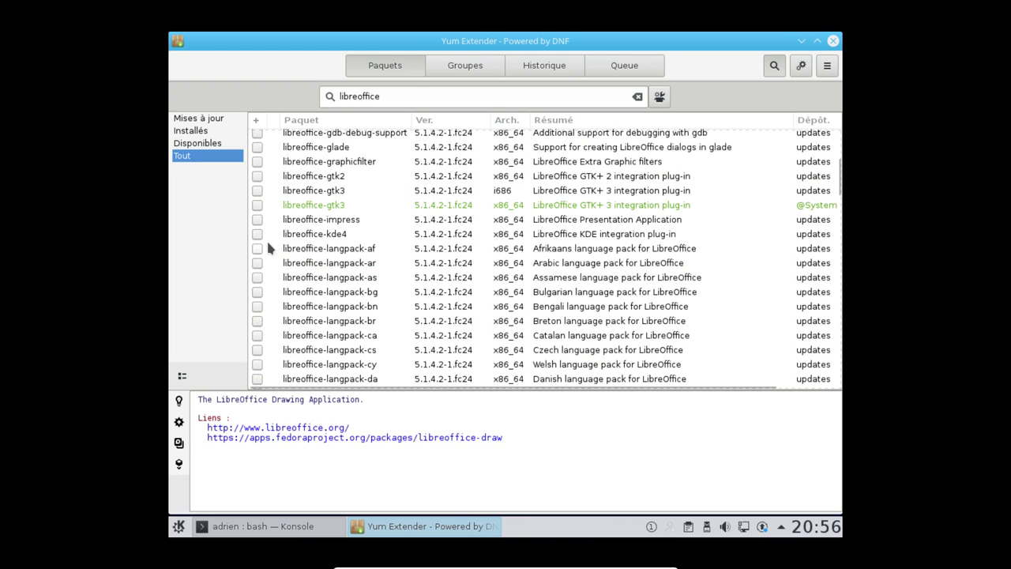
click(266, 220)
scroll(308, 293, down, 15)
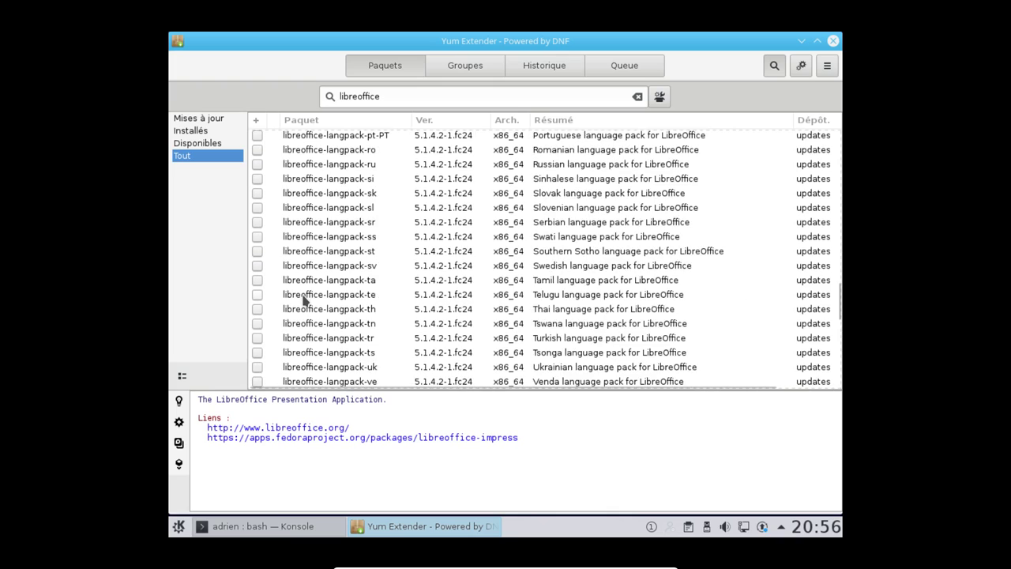
scroll(304, 304, down, 9)
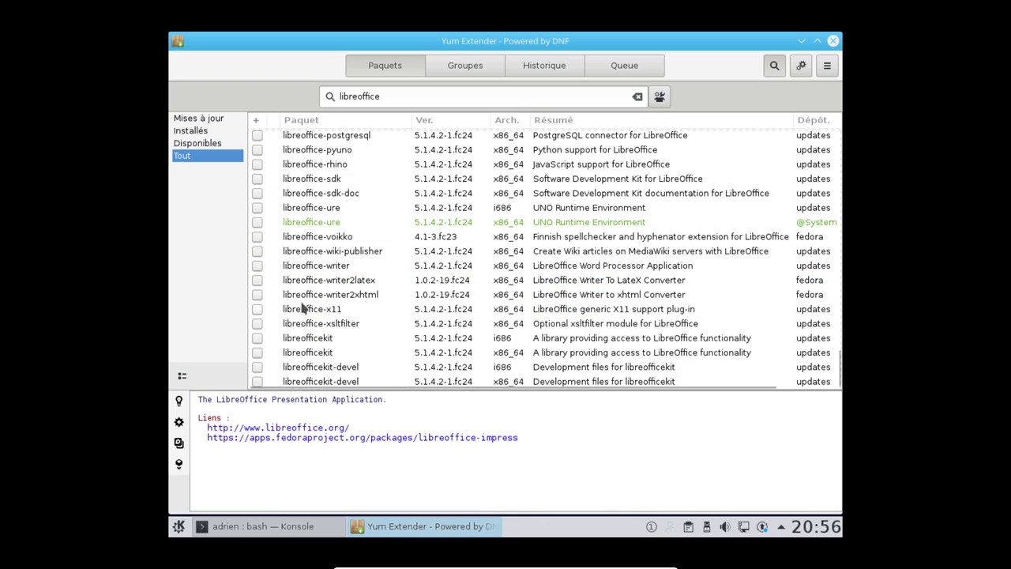
click(258, 267)
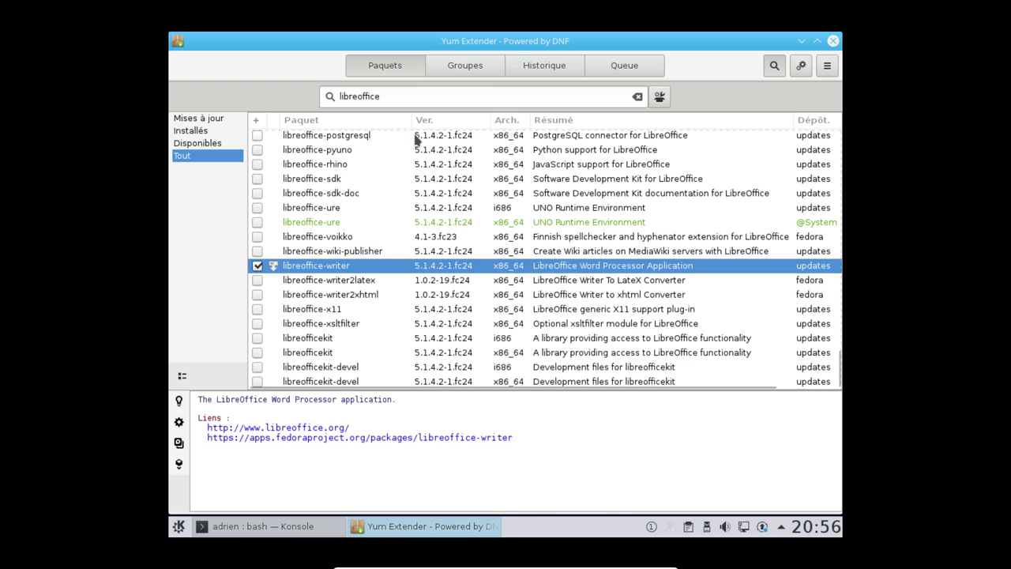
click(800, 66)
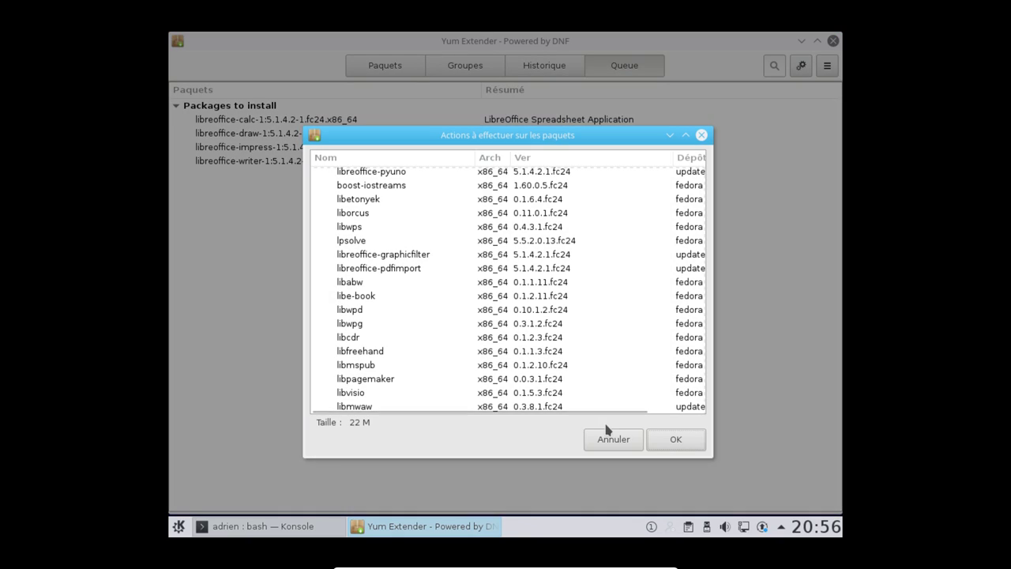
- Confirm installing LibreOffice Calc, Draw, Impress and Writer, then open the application launcher
click(676, 439)
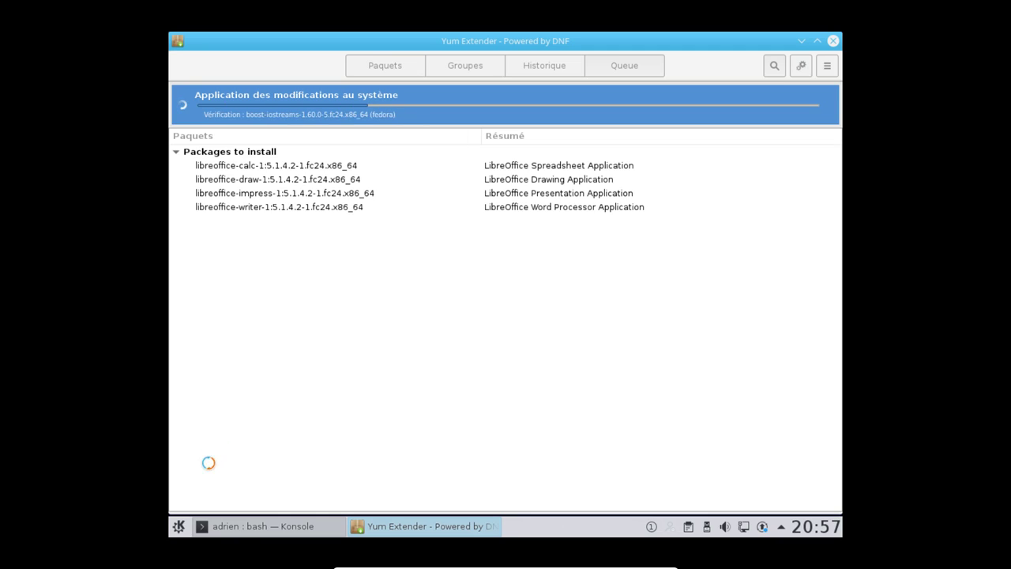
click(178, 527)
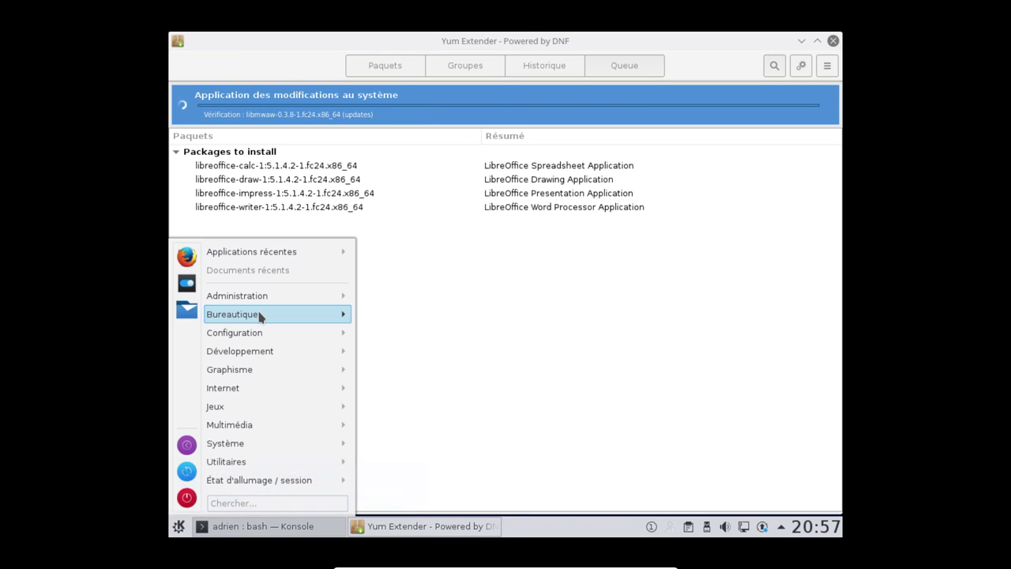
- Launch LibreOffice Impress, check About shows version 5.1.4.2 with fr-FR, then close Impress
mouse_move(275, 315)
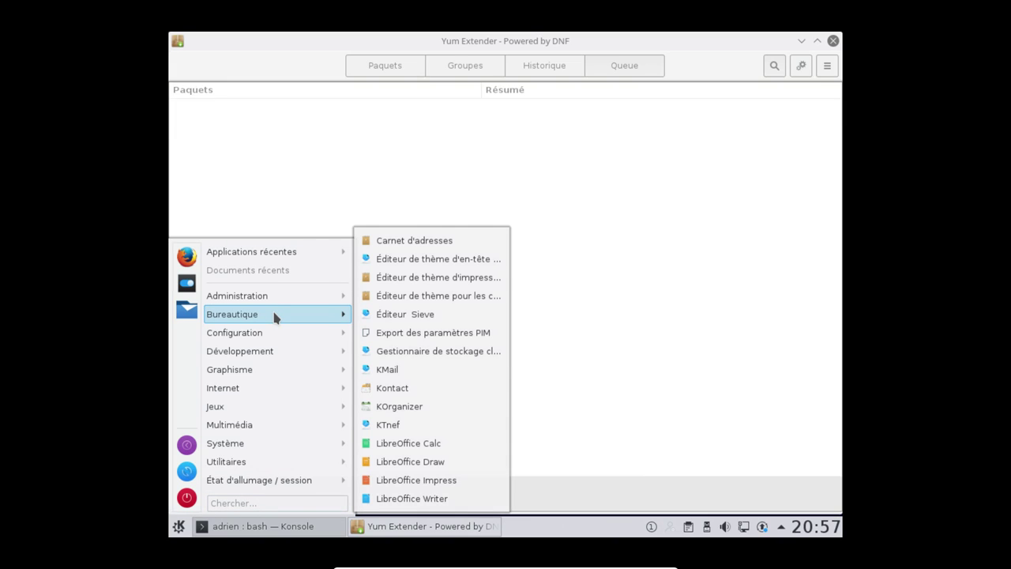
click(413, 479)
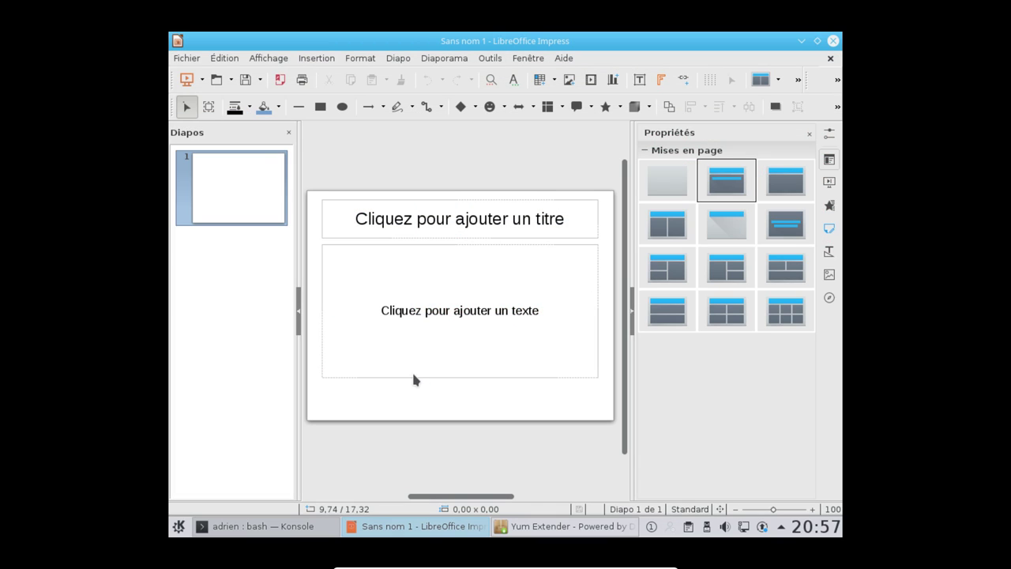
click(561, 60)
click(577, 141)
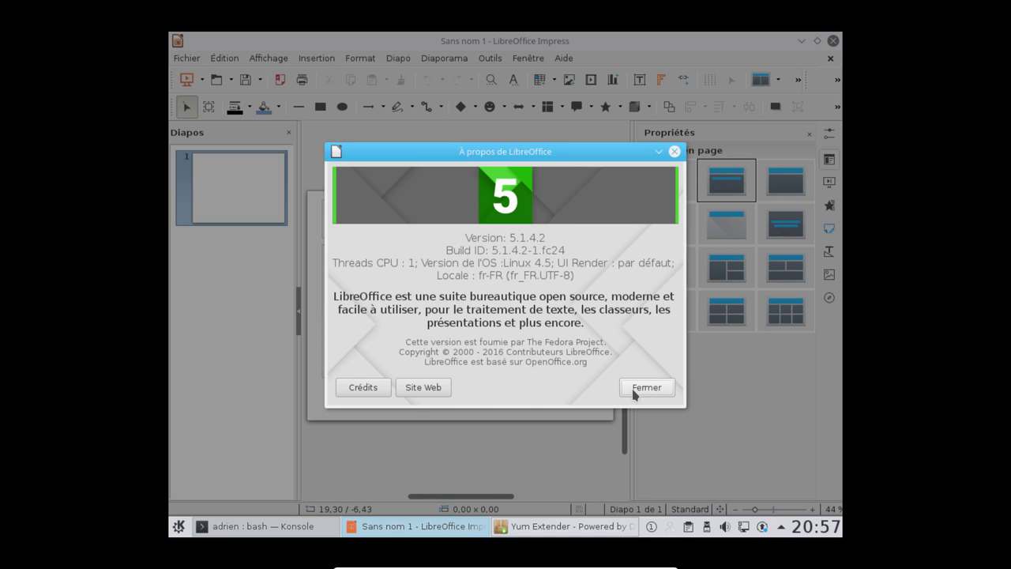
click(632, 390)
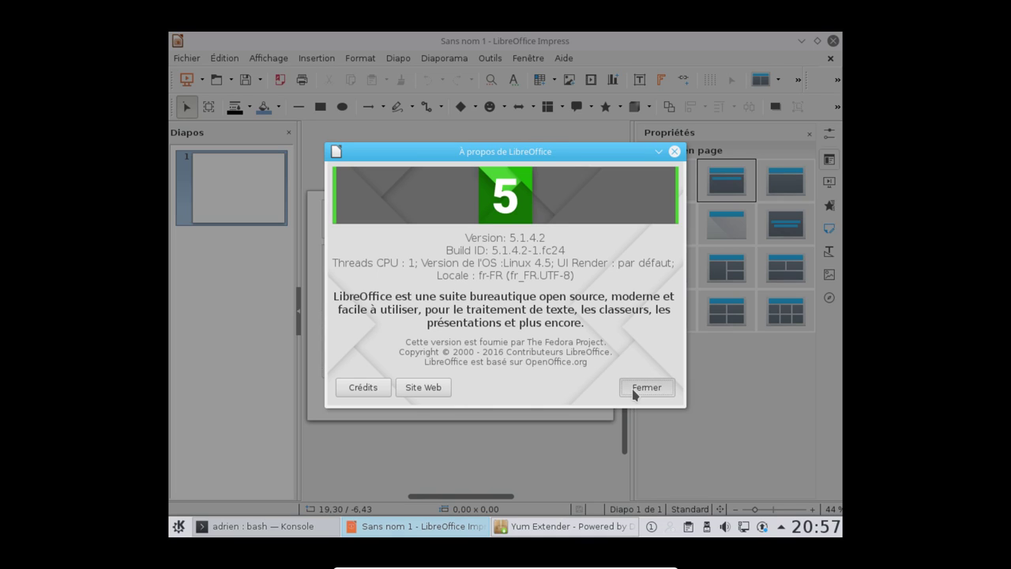
click(830, 43)
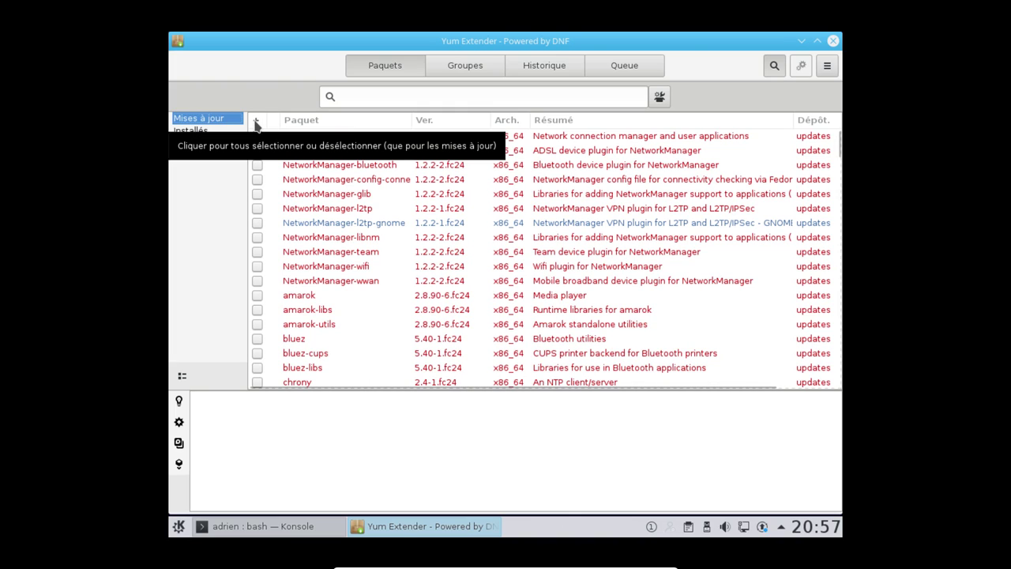
- Show the Mises à jour list, apply the pending updates and dismiss the transaction error report
click(192, 131)
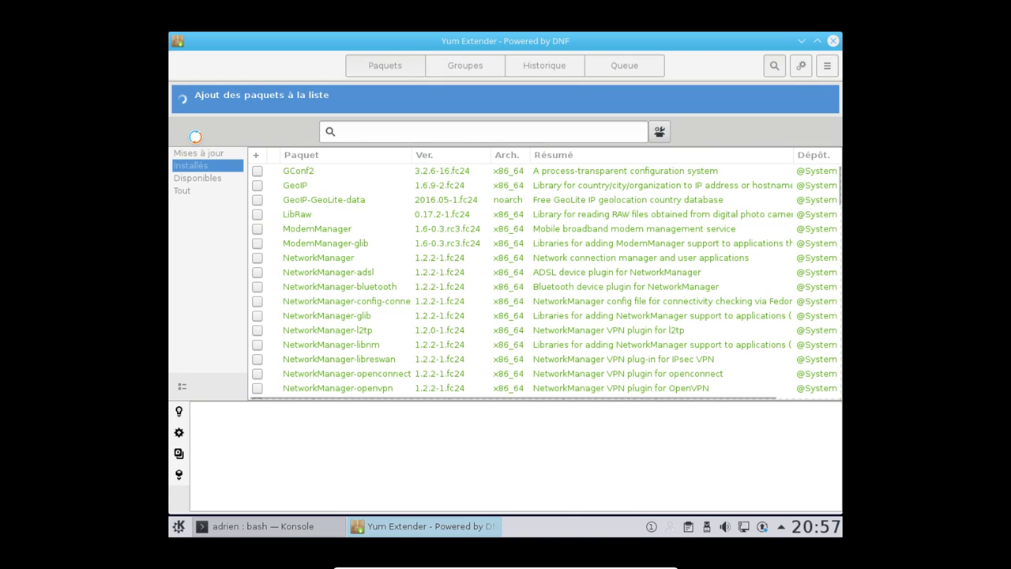
click(207, 119)
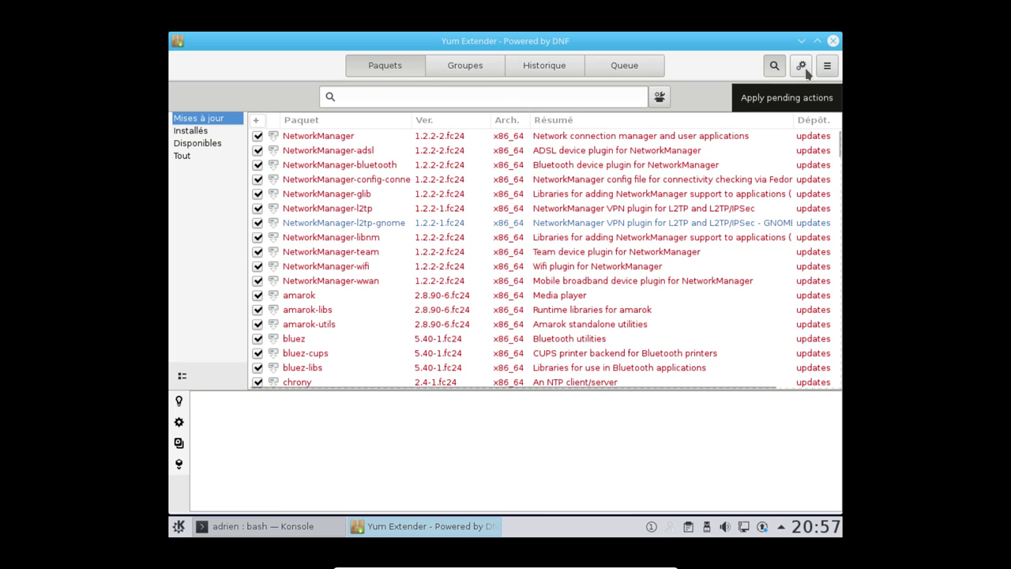
click(800, 67)
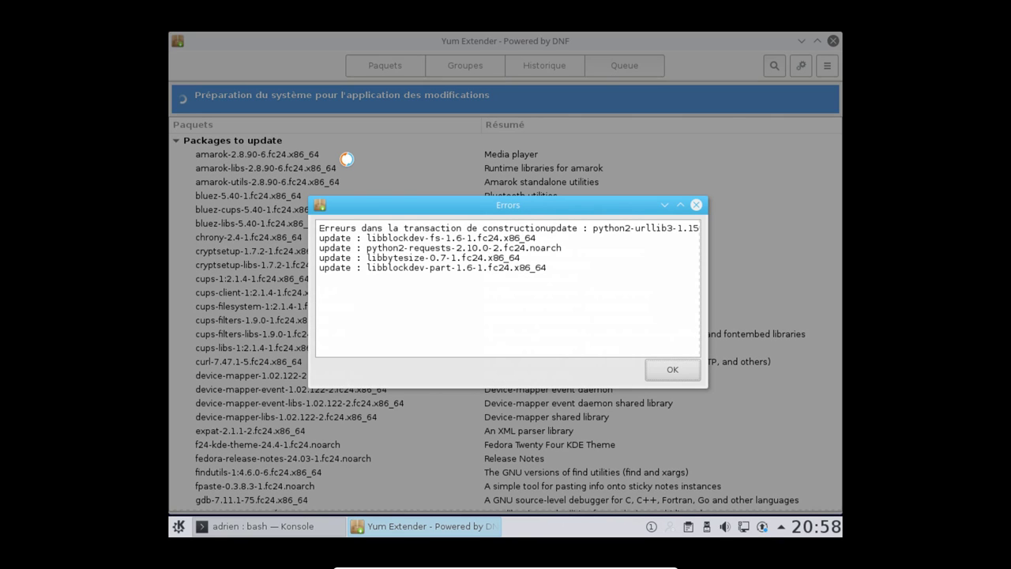
drag(612, 355, 526, 346)
click(683, 373)
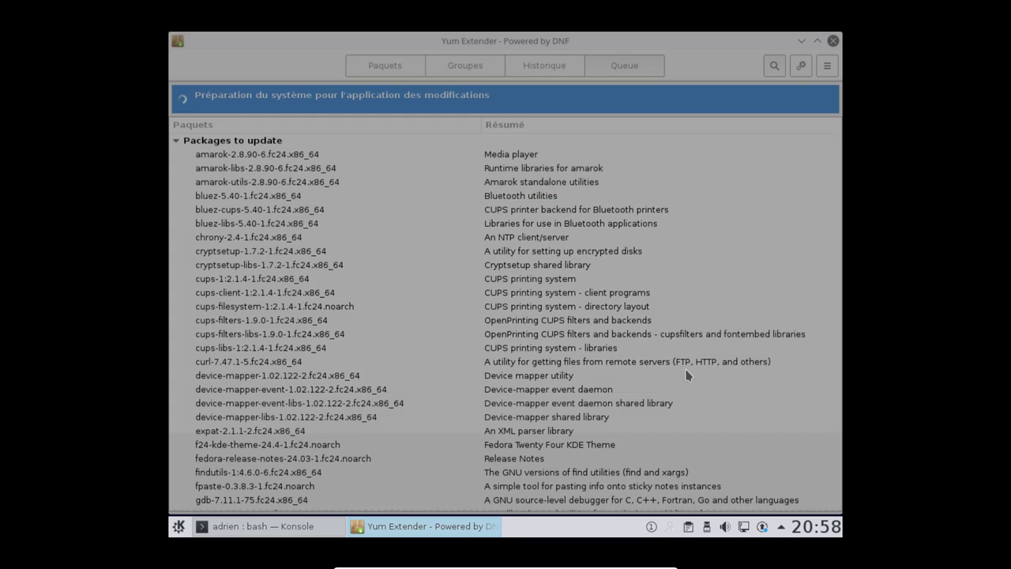
- Refresh the package metadata, select every available update, apply again and dismiss the errors
click(827, 67)
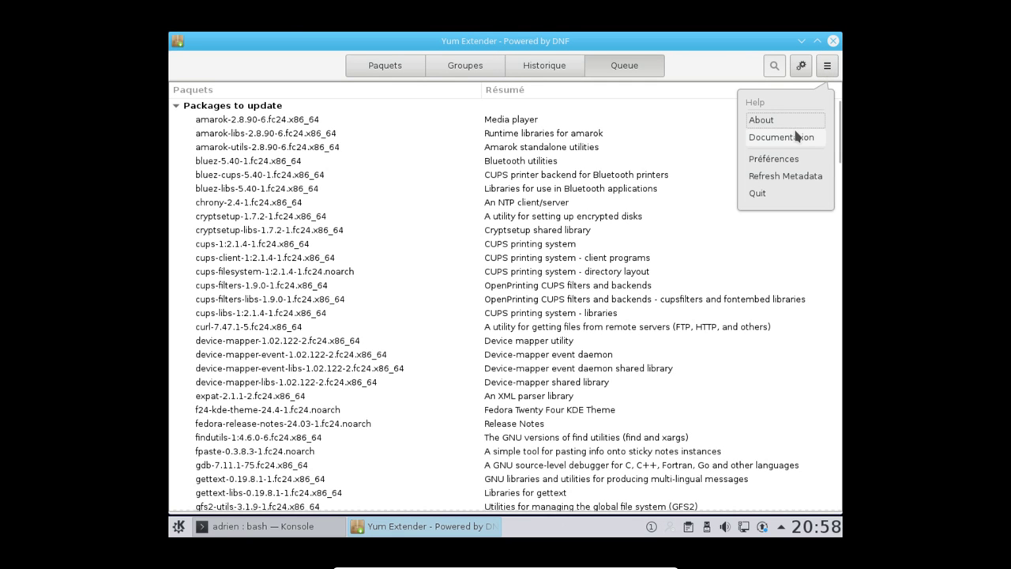
click(788, 176)
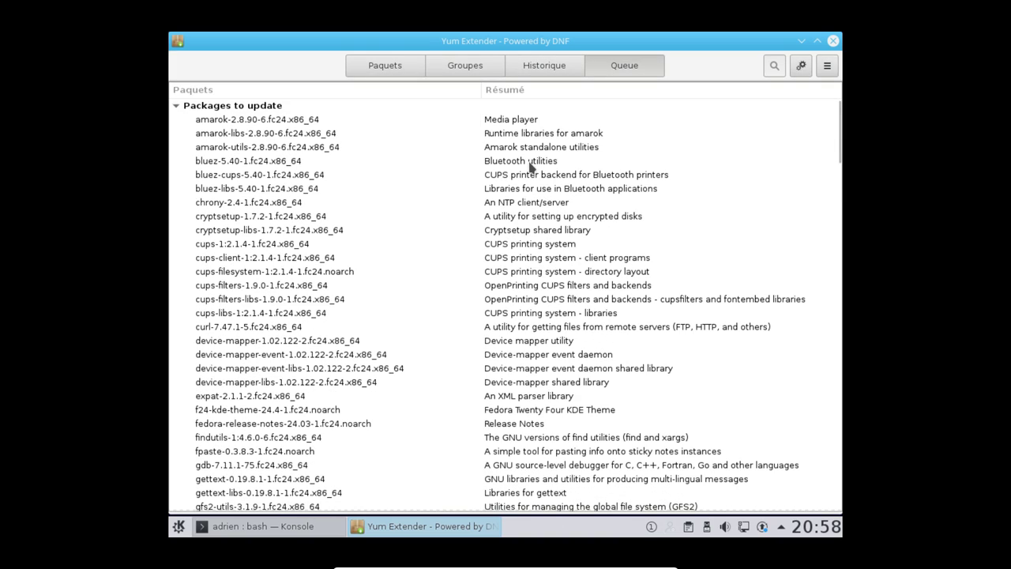
click(386, 68)
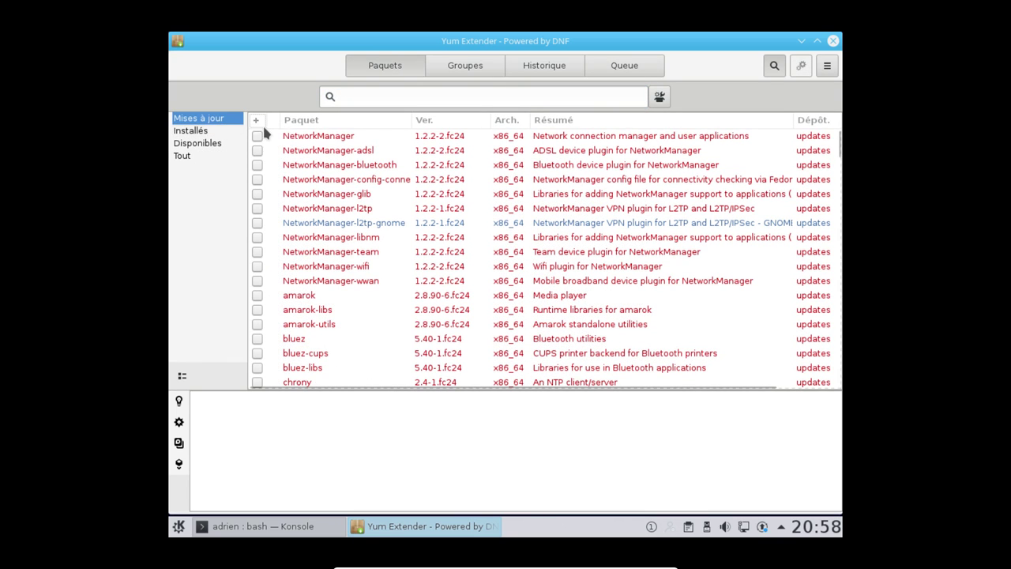
click(256, 120)
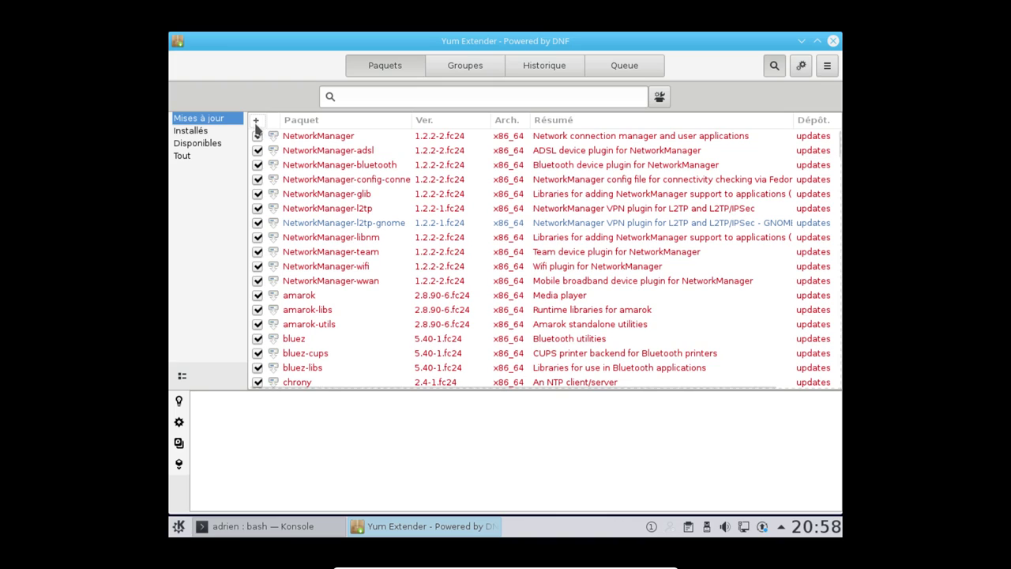
click(800, 68)
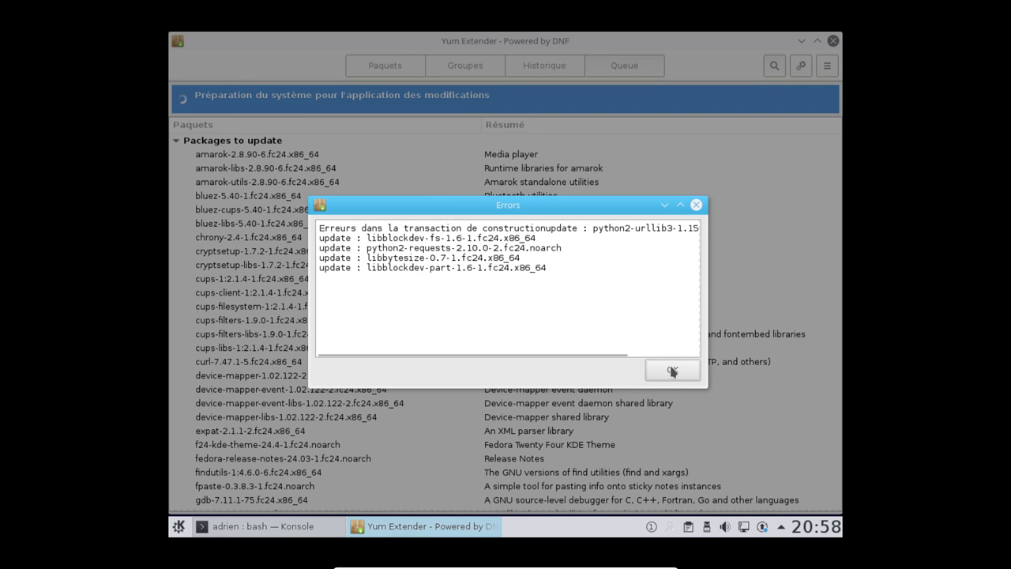
click(672, 371)
- Return to the package list, scroll through it, and close Yum Extender
click(392, 67)
scroll(423, 278, down, 15)
scroll(422, 278, down, 20)
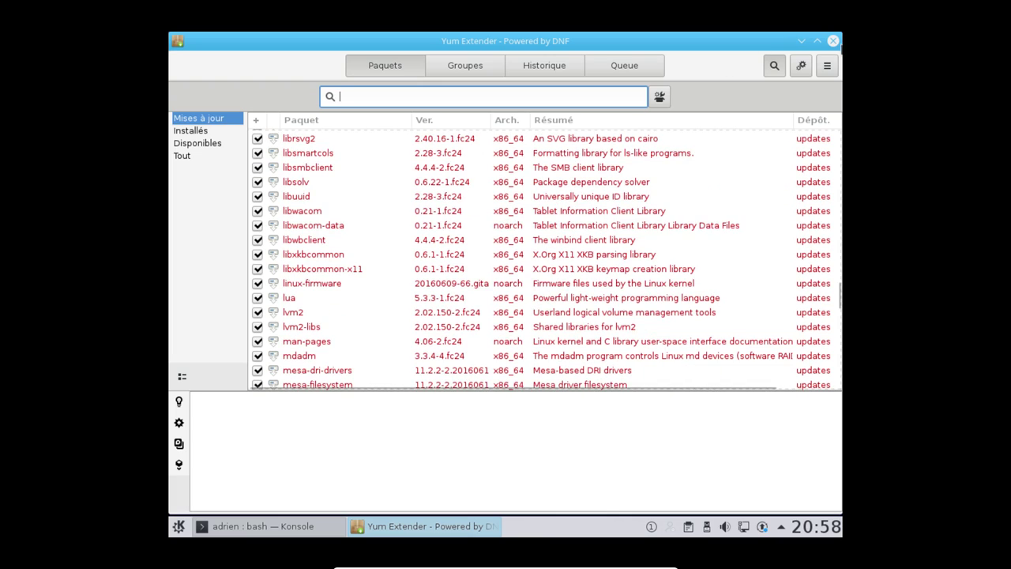
click(833, 40)
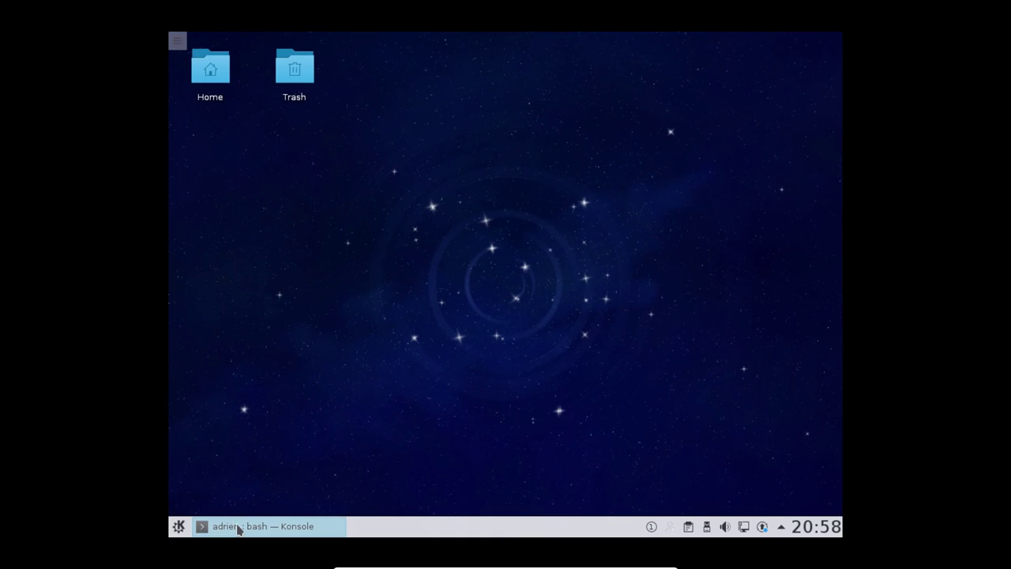
- Close the Konsole window, then shut down with Éteindre from the K menu's power options
click(237, 527)
click(833, 40)
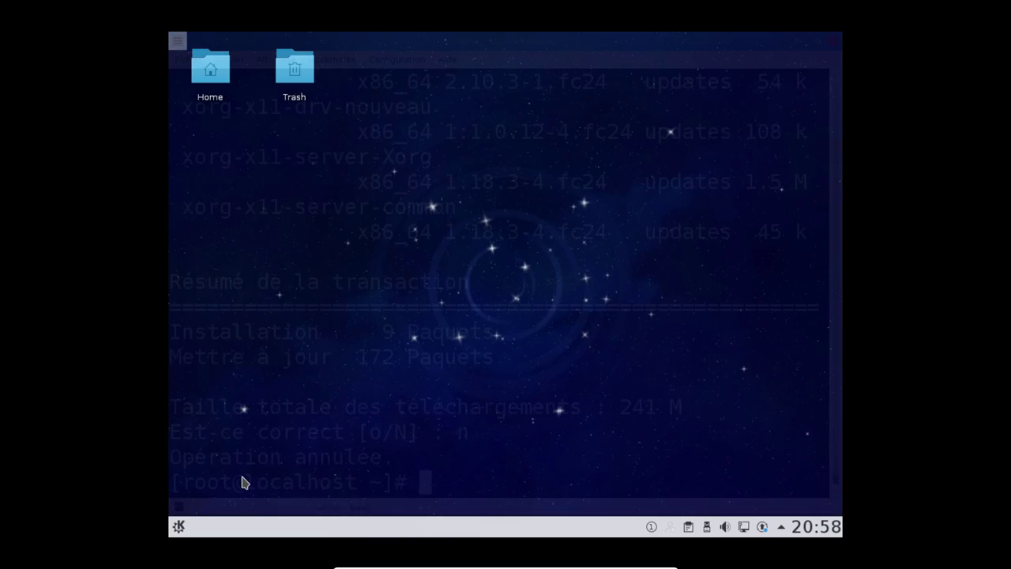
click(178, 526)
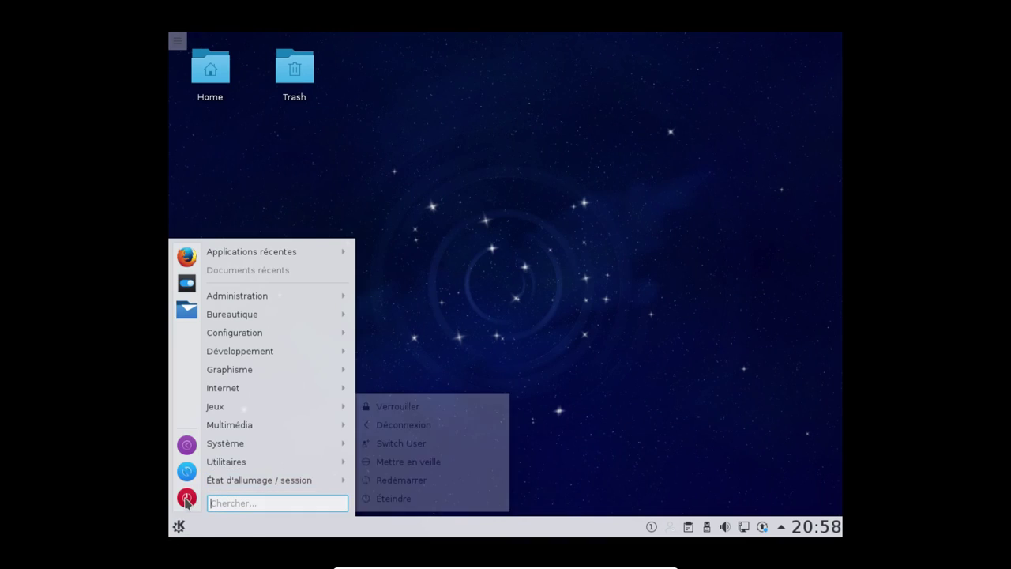
click(194, 499)
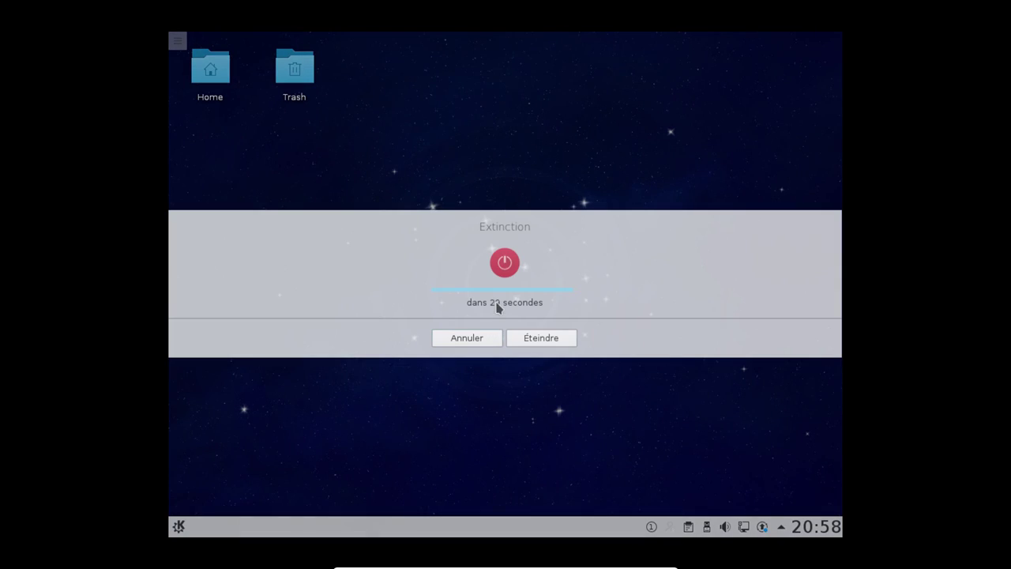
click(507, 267)
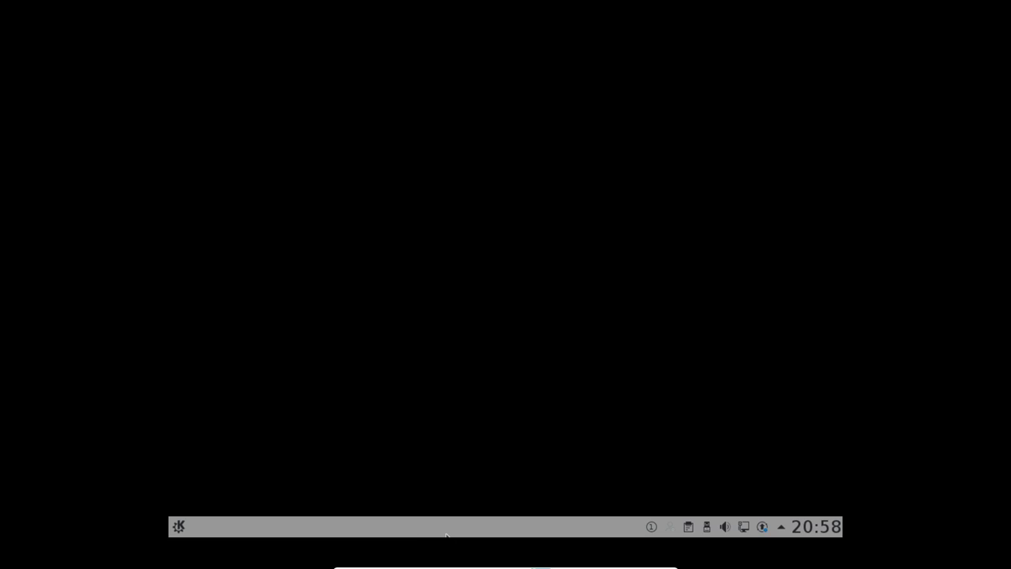
mouse_move(602, 562)
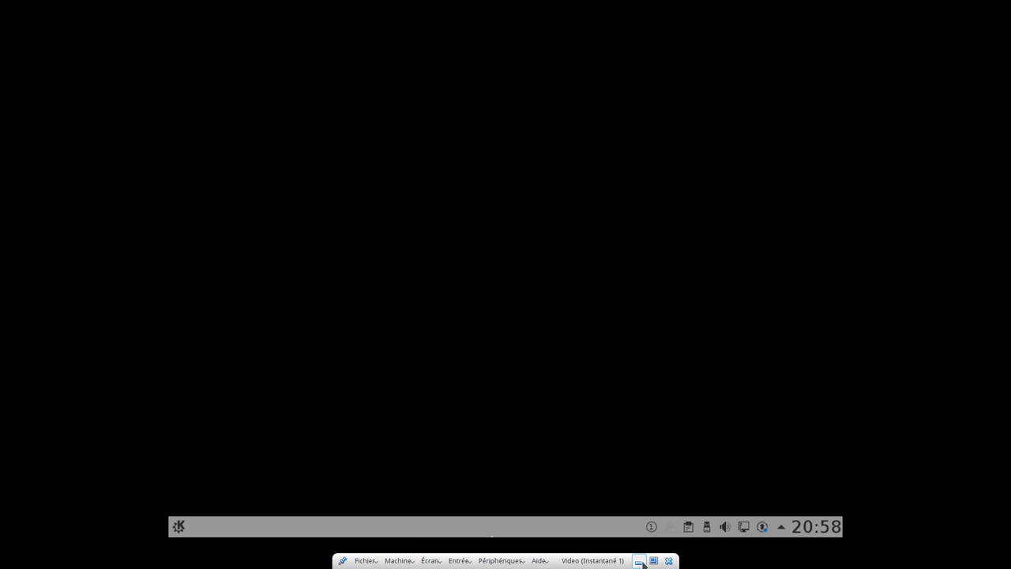
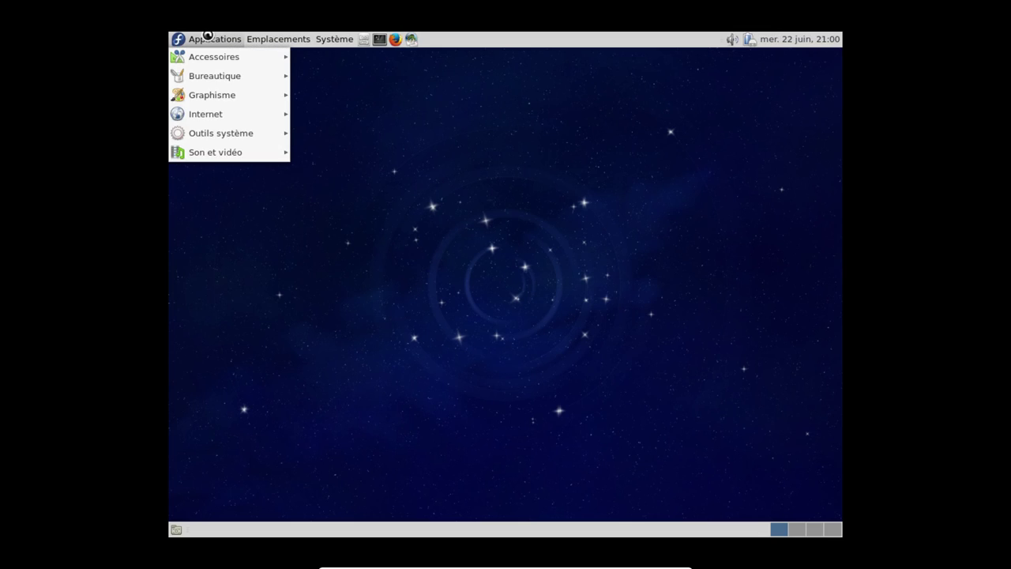
- Launch MATE System Monitor from System Tools and centre its window
mouse_move(212, 152)
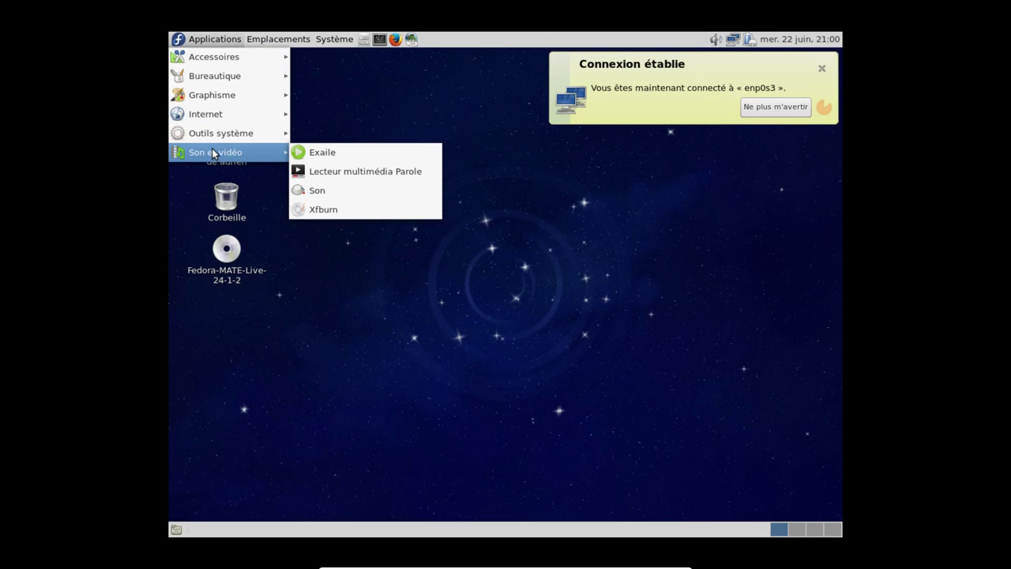
mouse_move(218, 130)
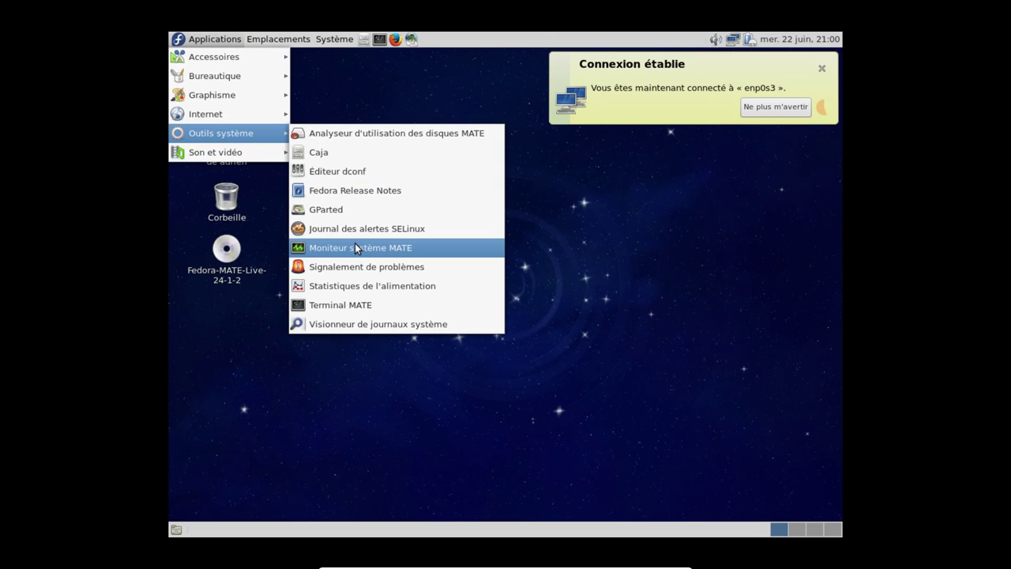
click(356, 246)
click(821, 69)
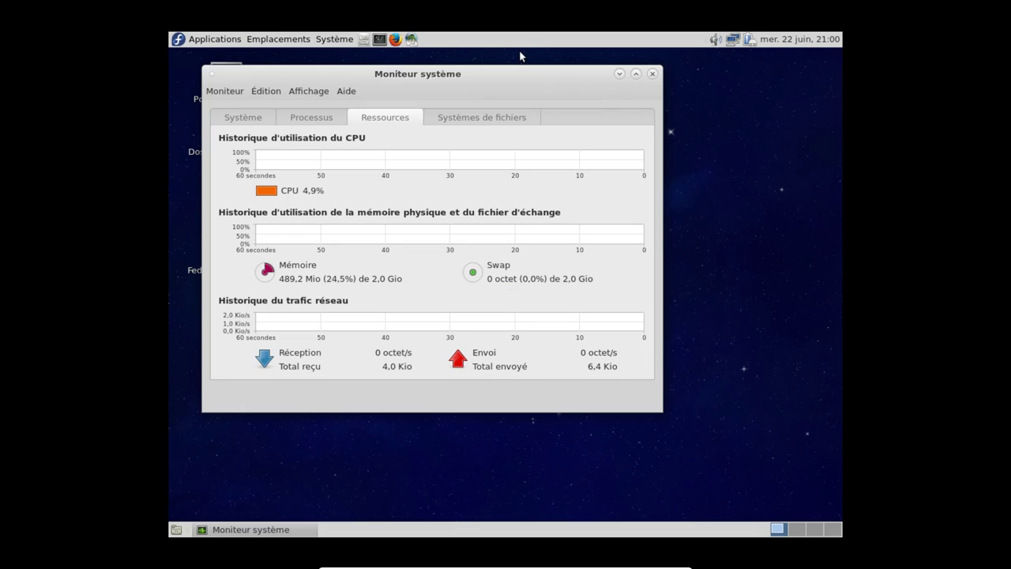
drag(505, 77, 626, 116)
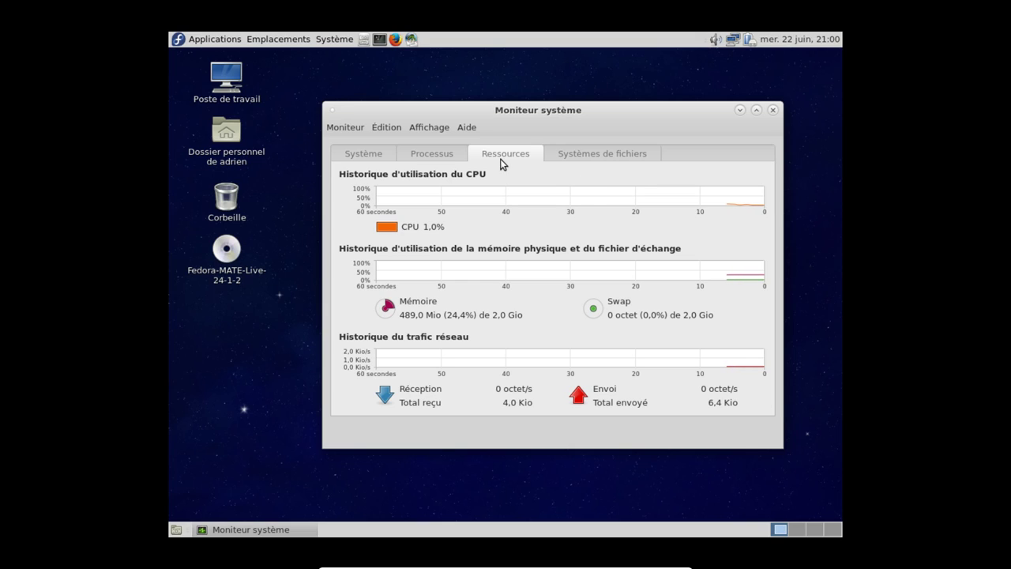
- Check the file systems and System overview (Fedora 24 64-bit, MATE 1.14.1), then close
click(565, 155)
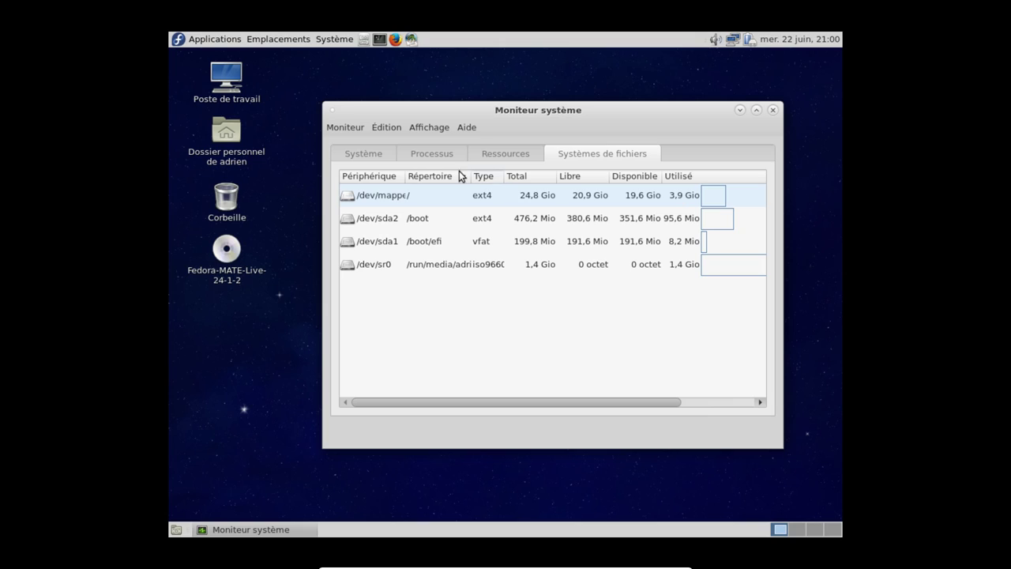
click(354, 157)
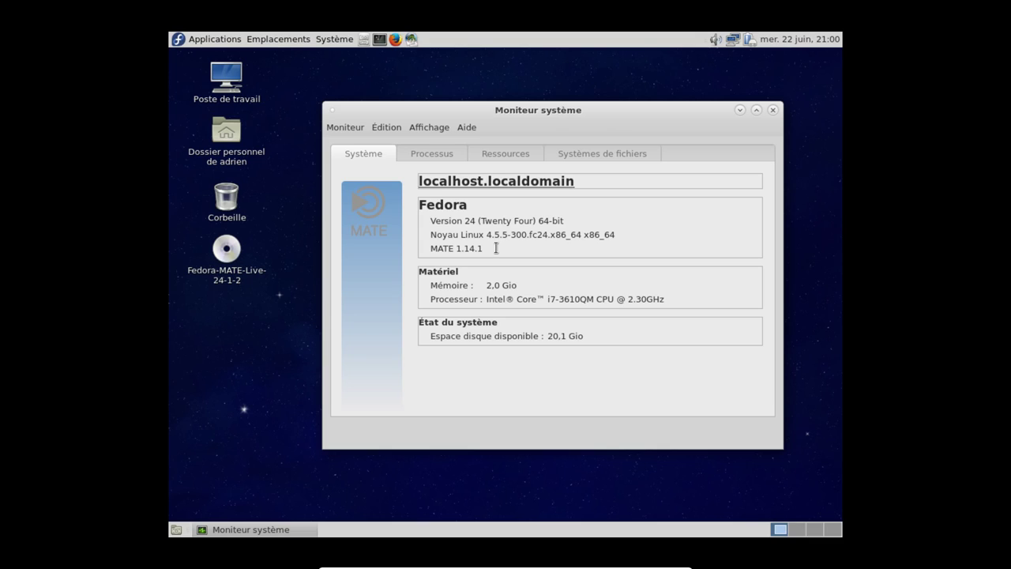
click(773, 112)
- View the MATE panel's About information and dismiss it
right_click(491, 40)
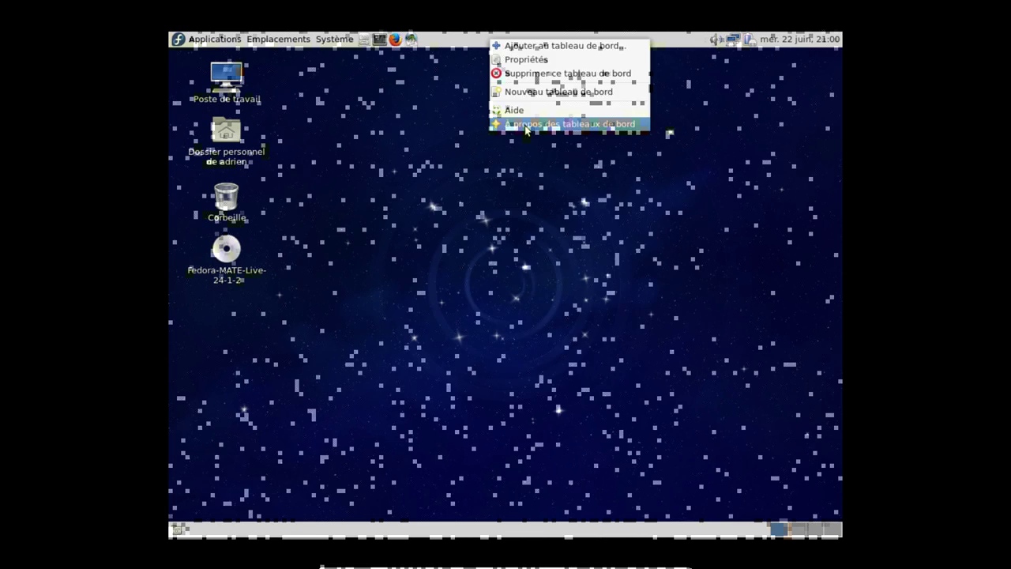
click(525, 126)
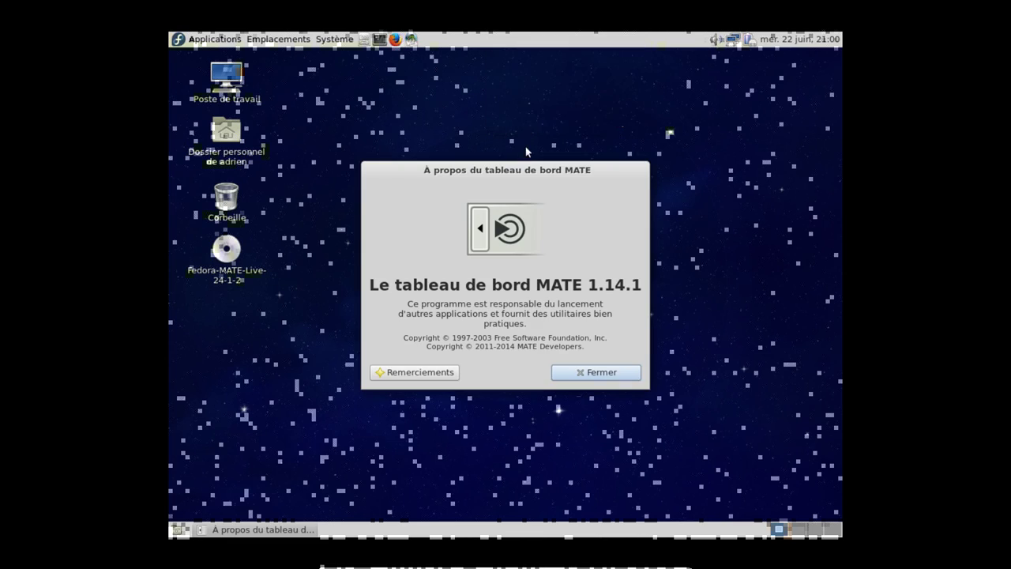
click(588, 370)
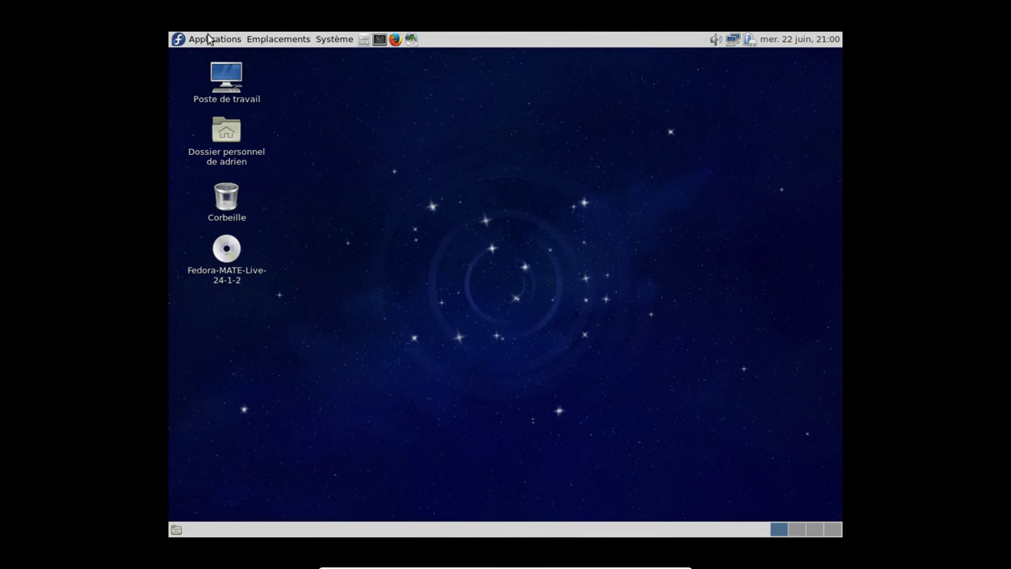
- Check Caja's About box (version 1.14.1), then close the home folder window
click(364, 39)
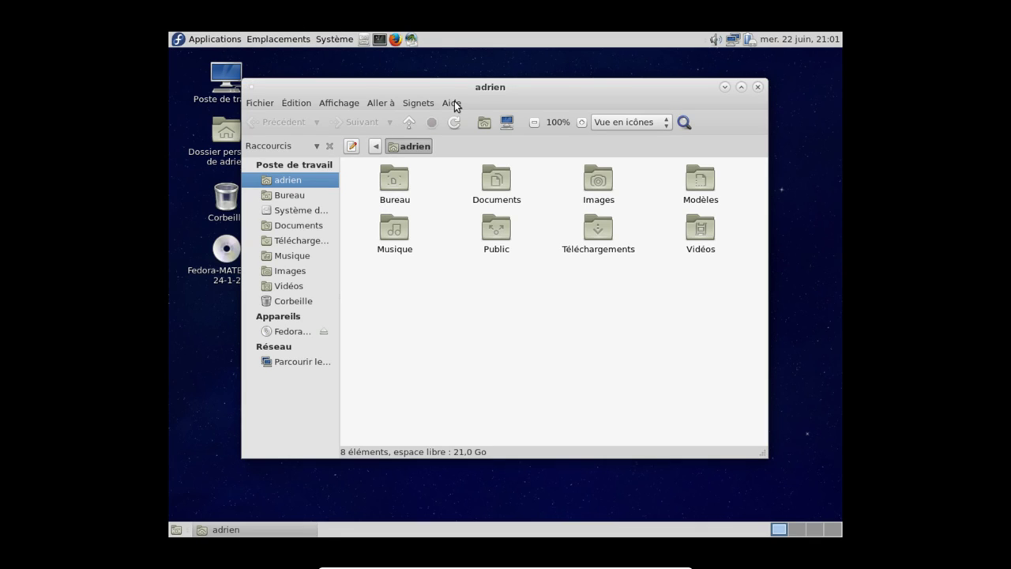
click(452, 103)
click(465, 133)
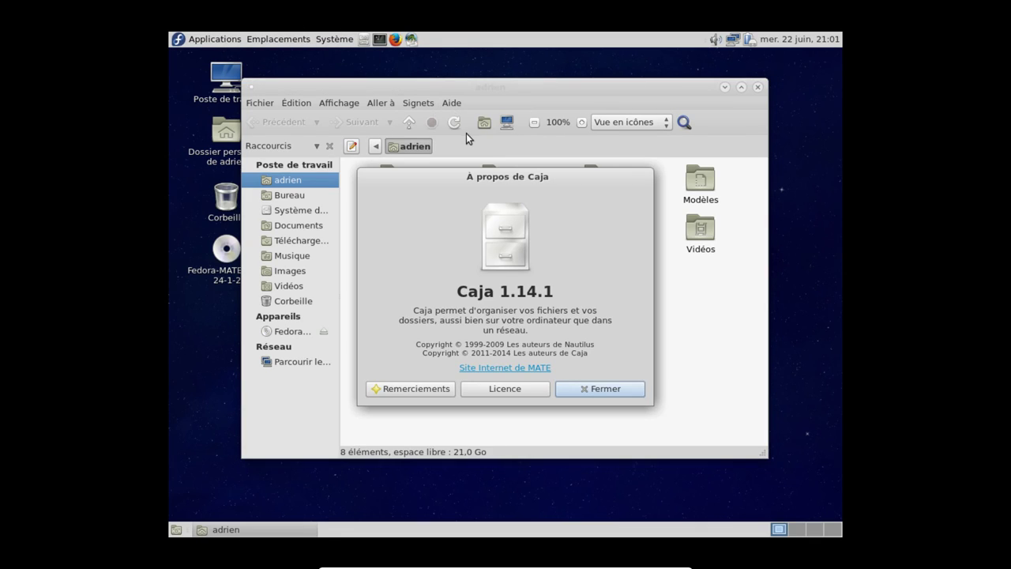
click(598, 388)
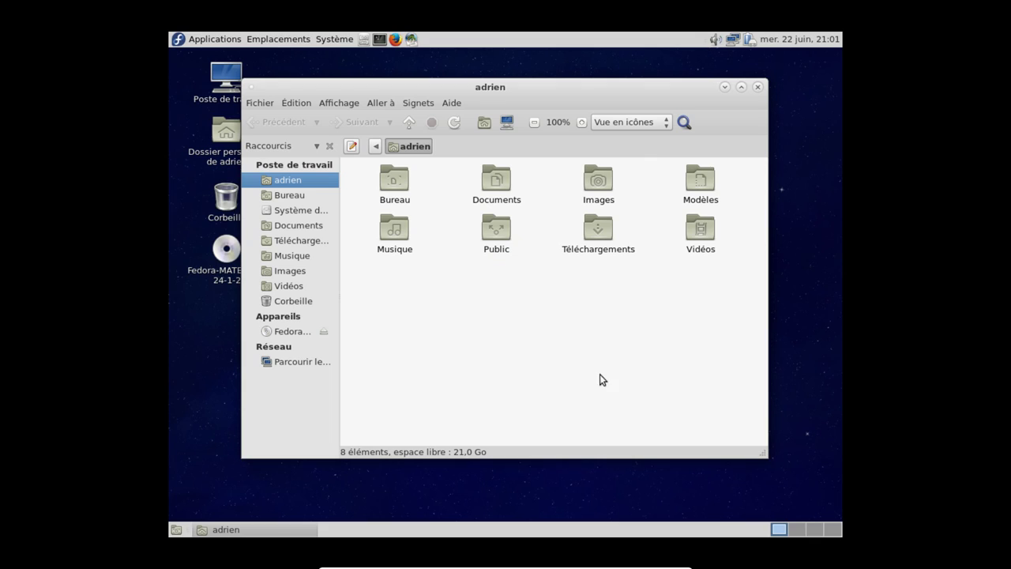
click(758, 87)
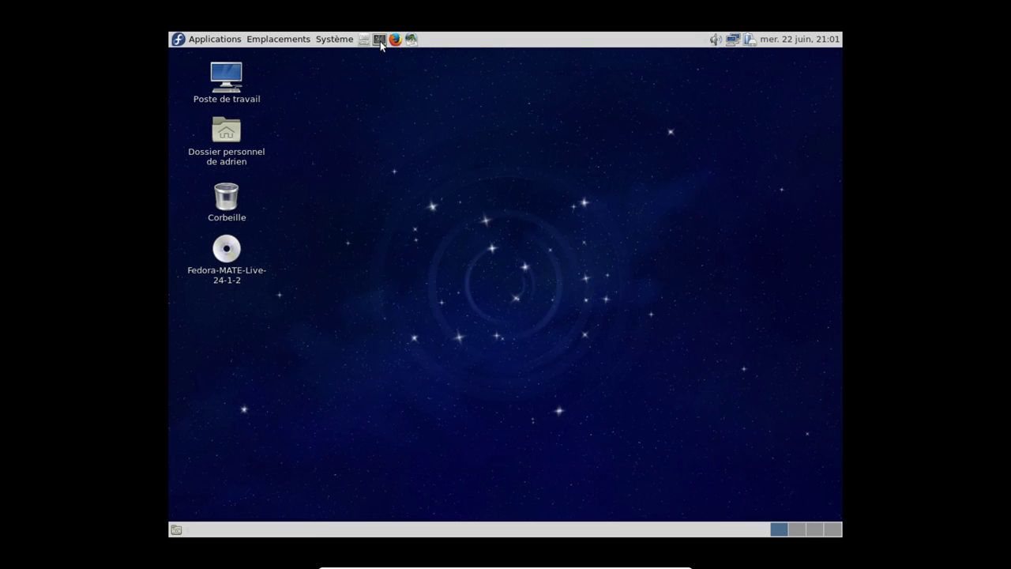
- Open the Control Centre maximised and launch LightDM GTK+ appearance settings
click(334, 40)
mouse_move(348, 57)
mouse_move(489, 57)
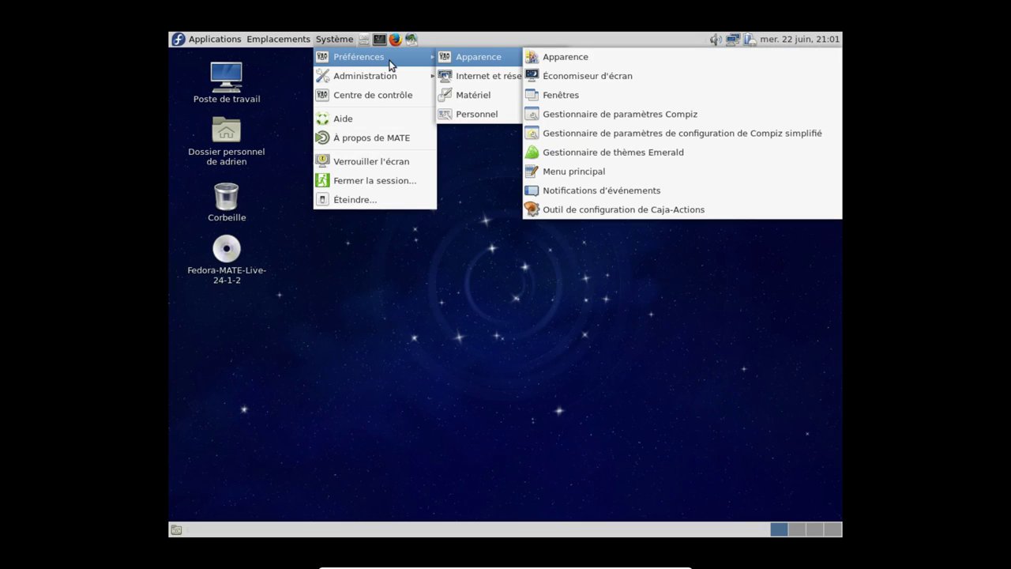
click(364, 92)
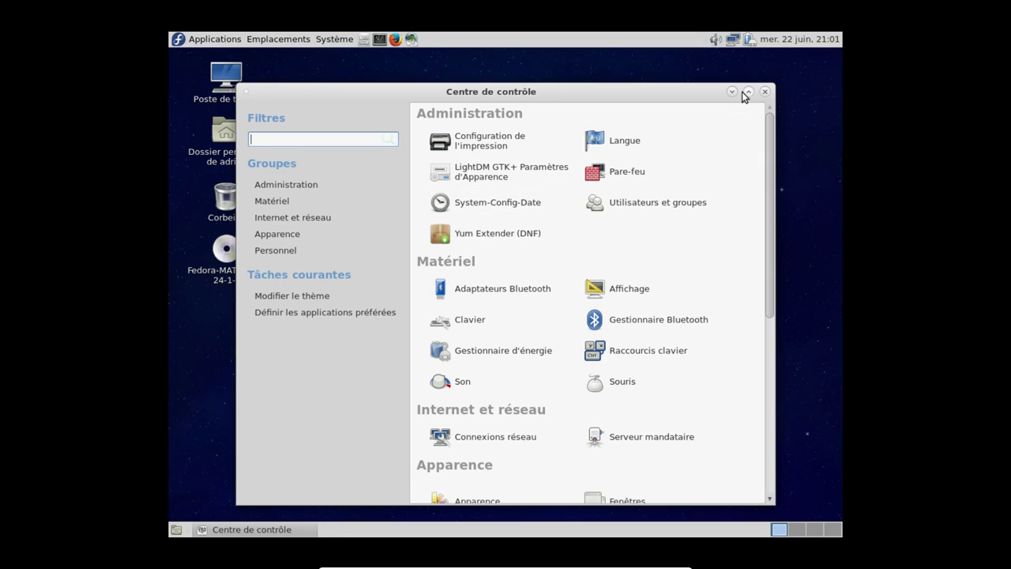
click(749, 92)
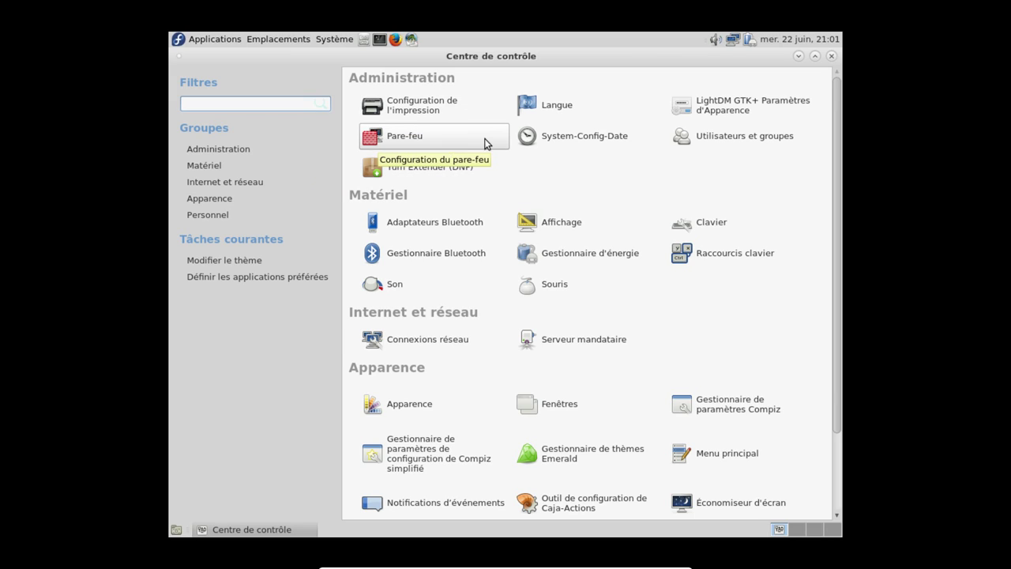
click(756, 116)
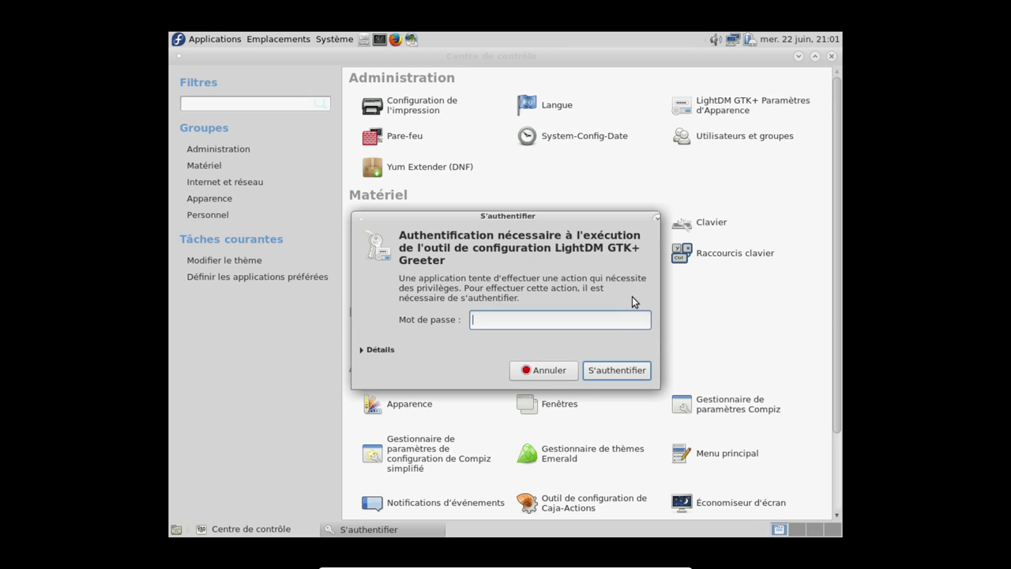
- Authenticate with the password and glance at the greeter theme list without changing it
text(p********)
key(Return)
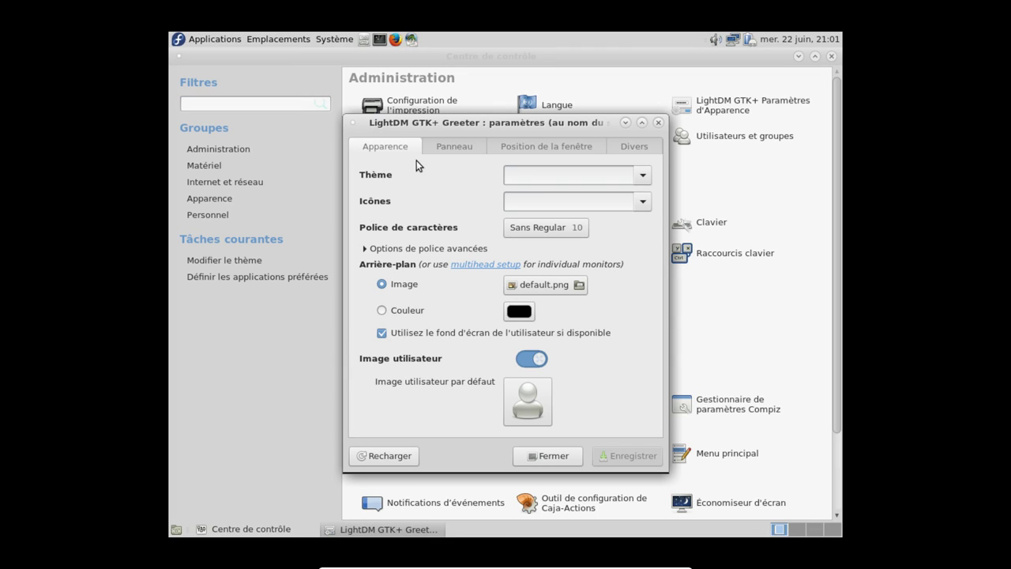
click(641, 176)
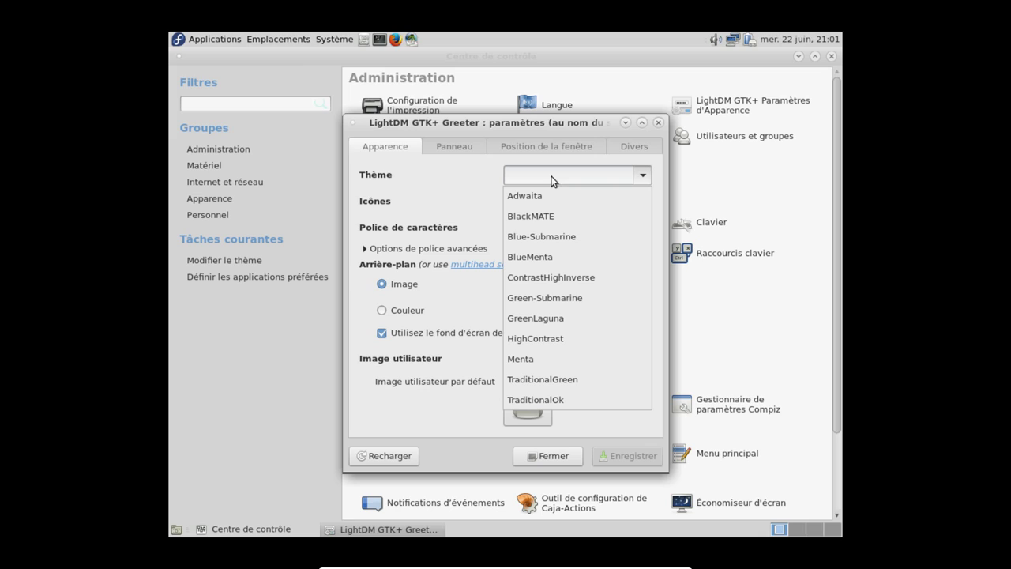
click(431, 180)
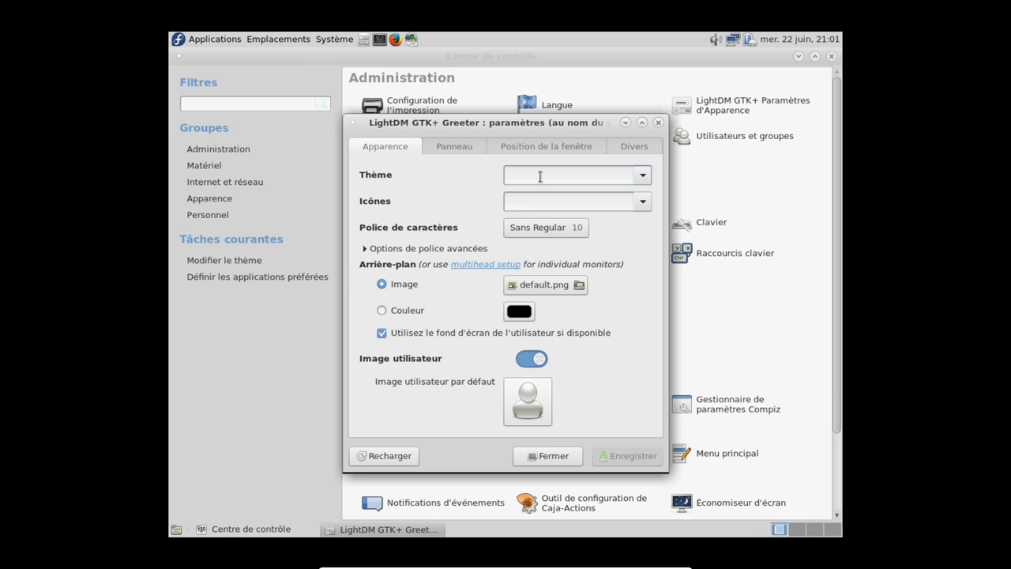
- Review the Panneau, Position and Divers pages, then close the greeter settings unsaved
click(455, 145)
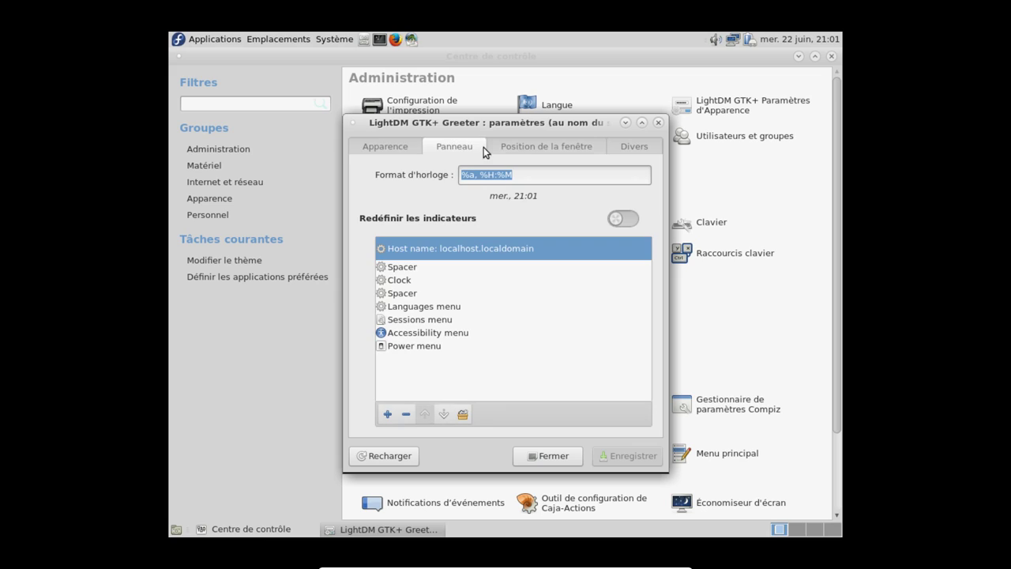
click(538, 149)
click(631, 146)
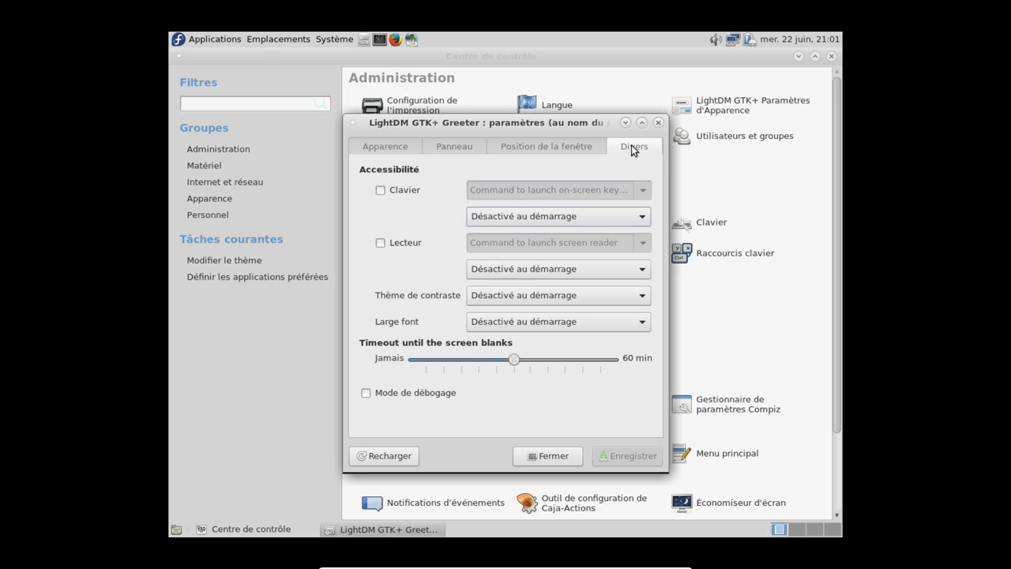
click(658, 122)
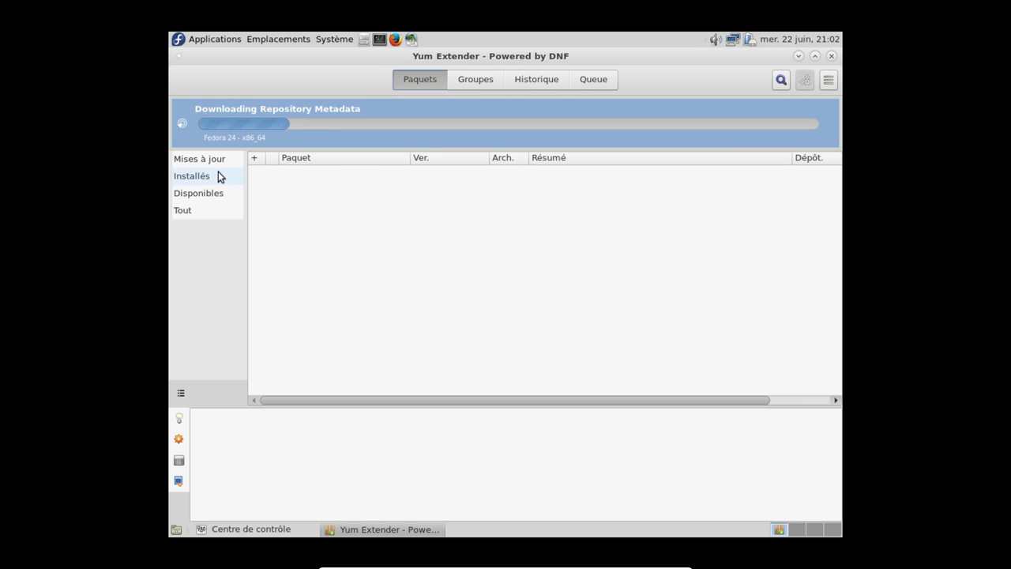
- Minimise Yum Extender and scroll down the Control Centre's tool list
click(797, 55)
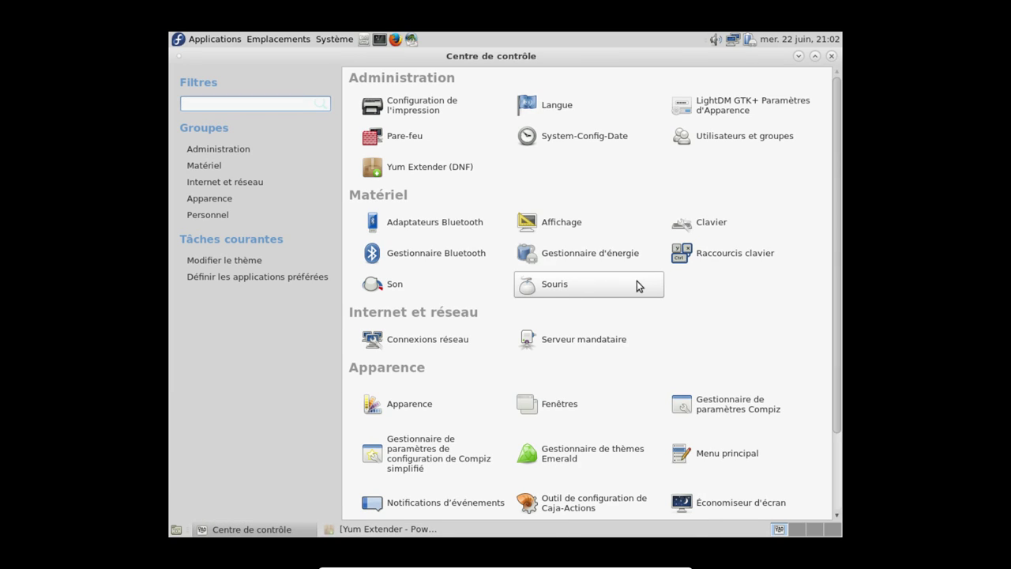
scroll(642, 271, down, 1)
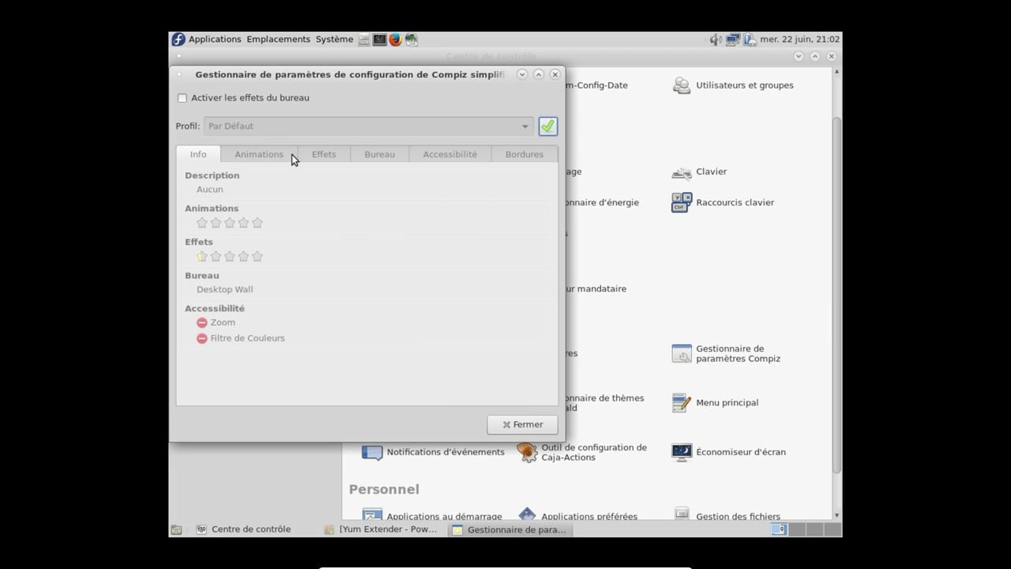
- Enable desktop effects in Compiz settings and move that window to the right
click(258, 98)
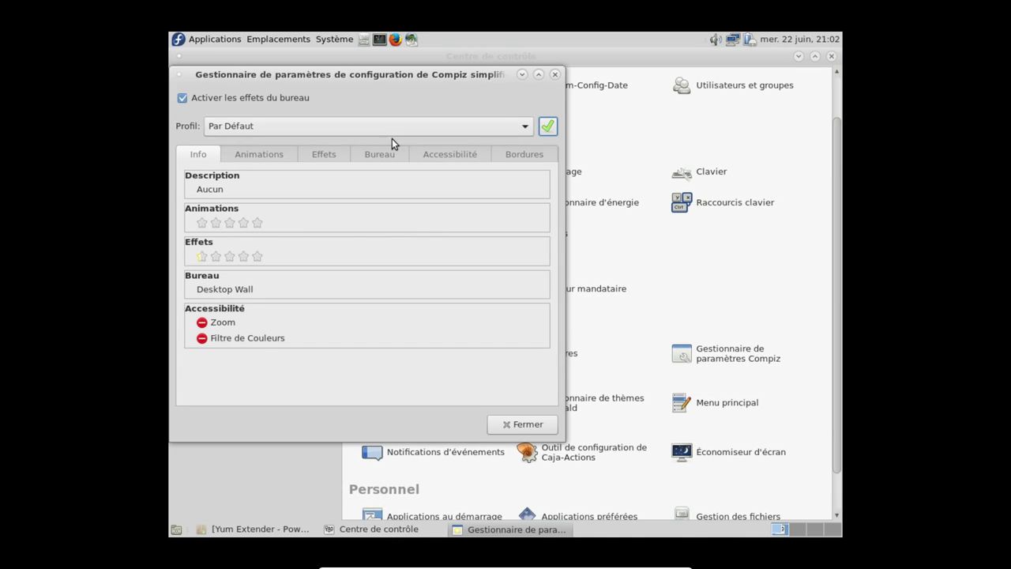
click(522, 75)
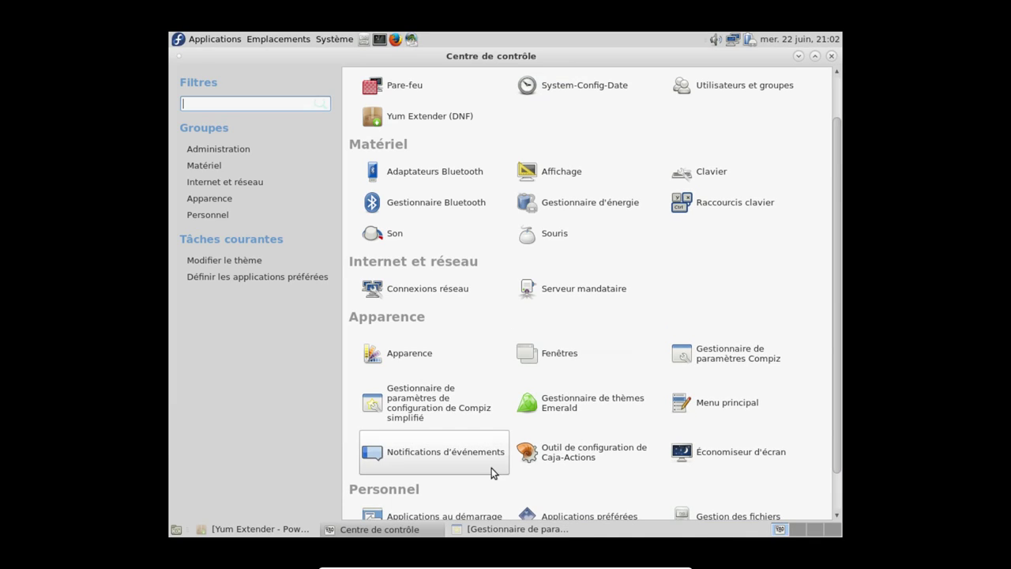
click(484, 533)
click(490, 533)
click(489, 531)
click(490, 531)
click(489, 531)
drag(344, 82, 452, 95)
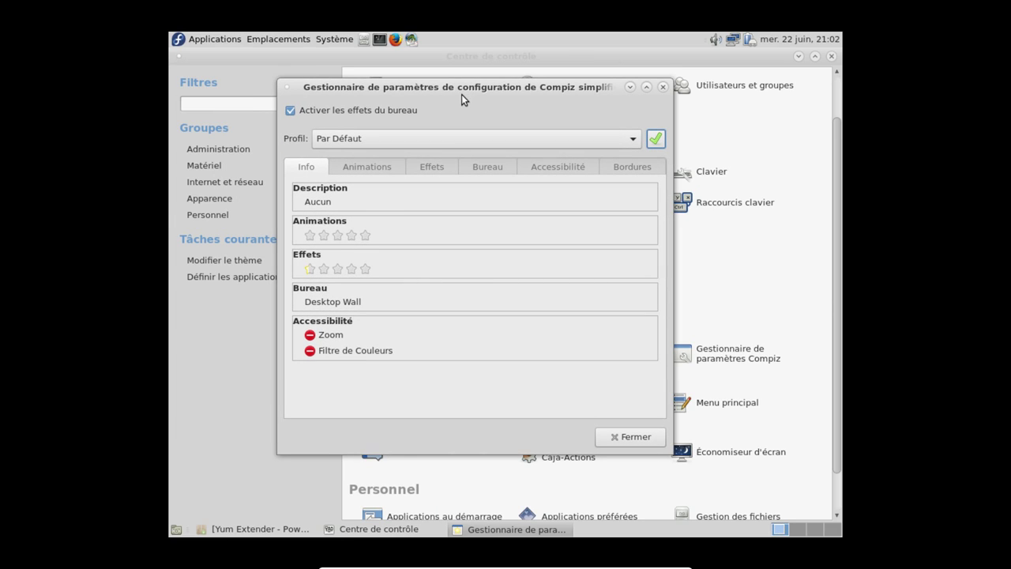
- Bring Yum Extender to the front and close it
click(264, 527)
click(831, 56)
click(225, 39)
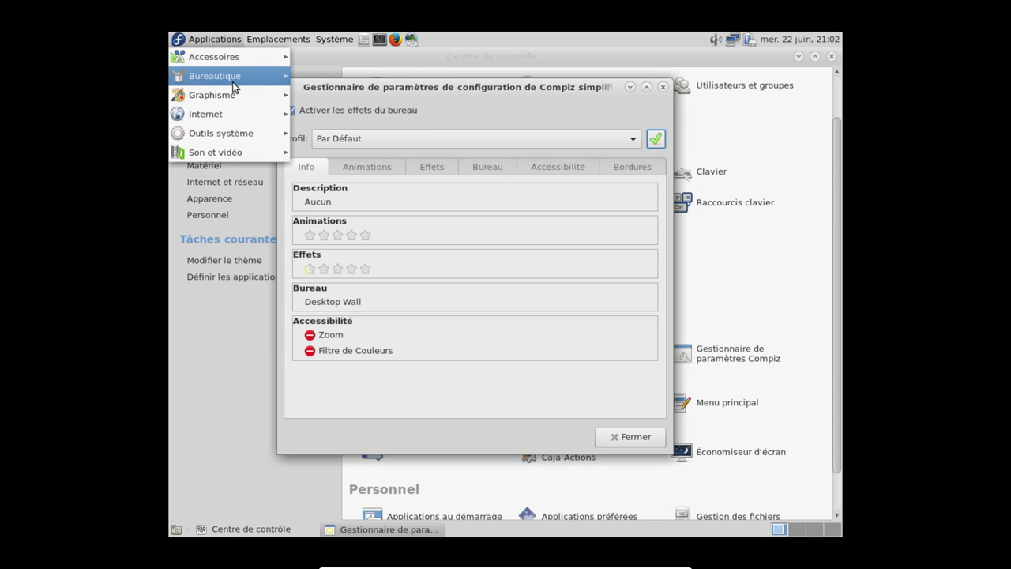
- Sort System Monitor processes by % CPU, check Resources (575,8 Mio used), then close it
mouse_move(306, 36)
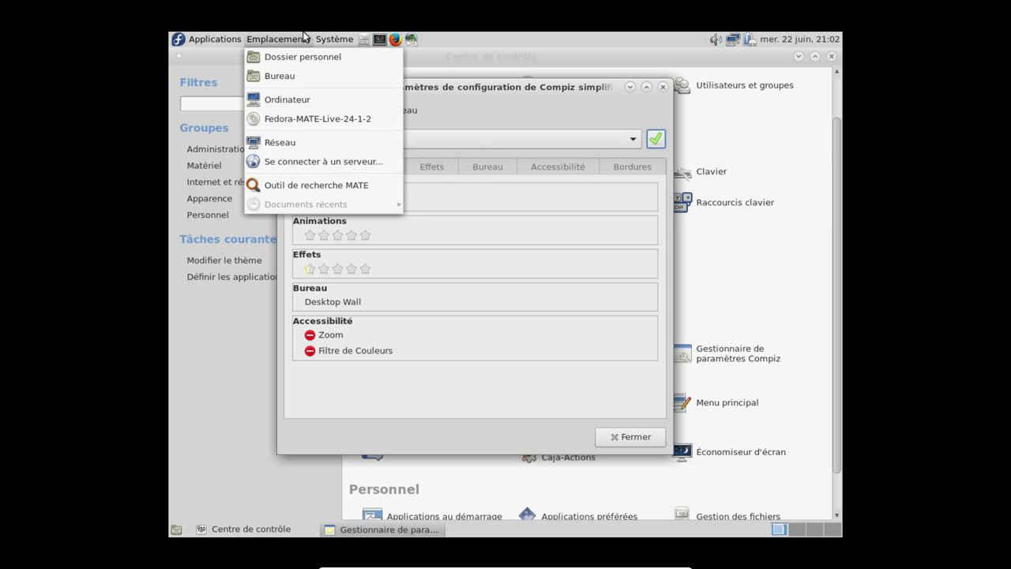
mouse_move(215, 39)
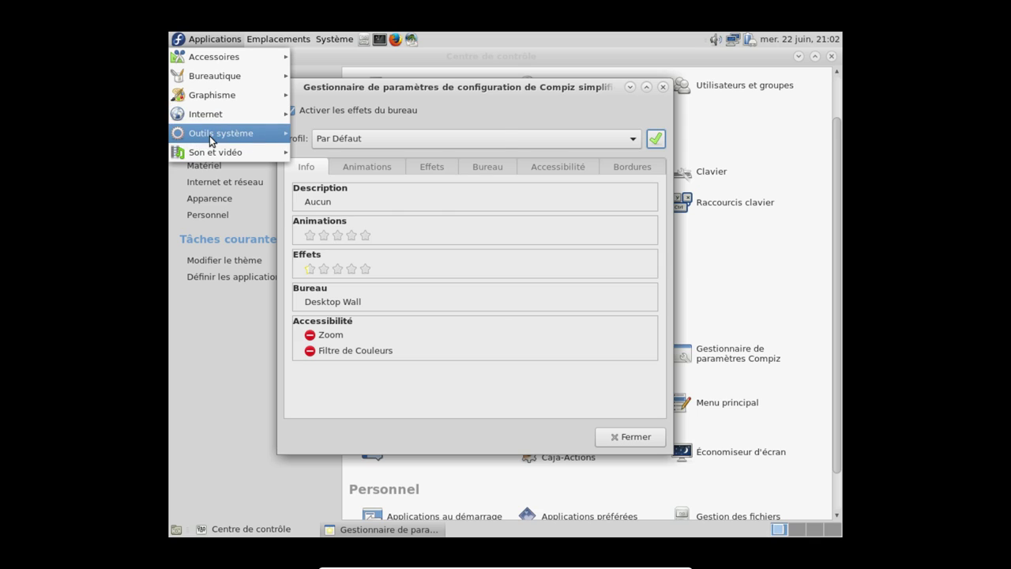
mouse_move(211, 142)
click(347, 251)
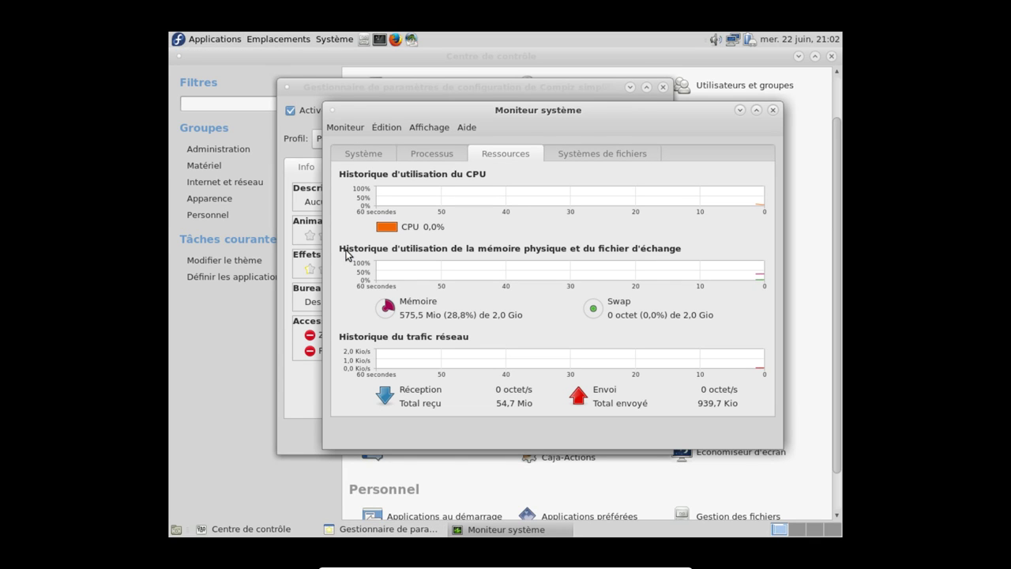
click(439, 157)
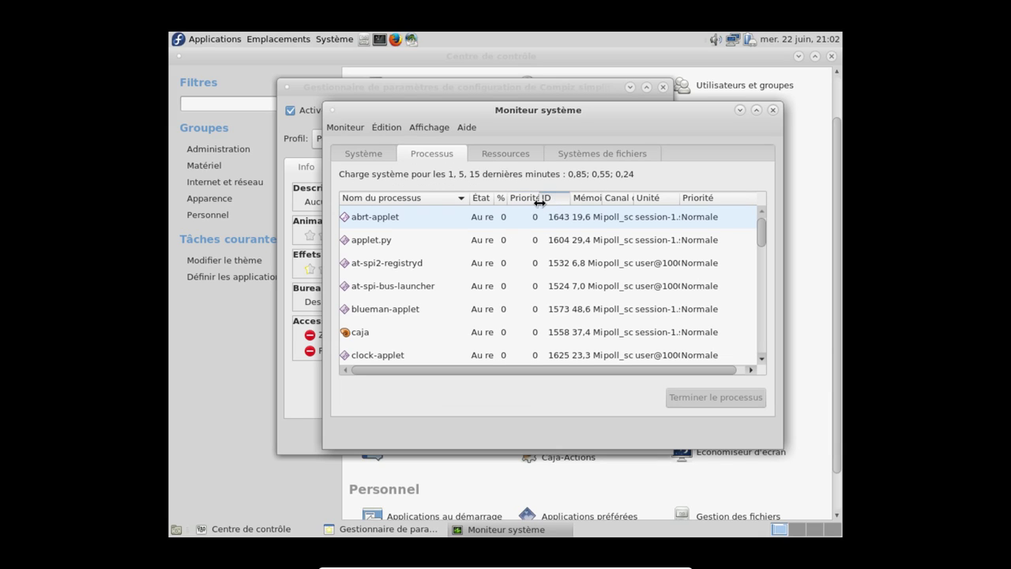
click(502, 199)
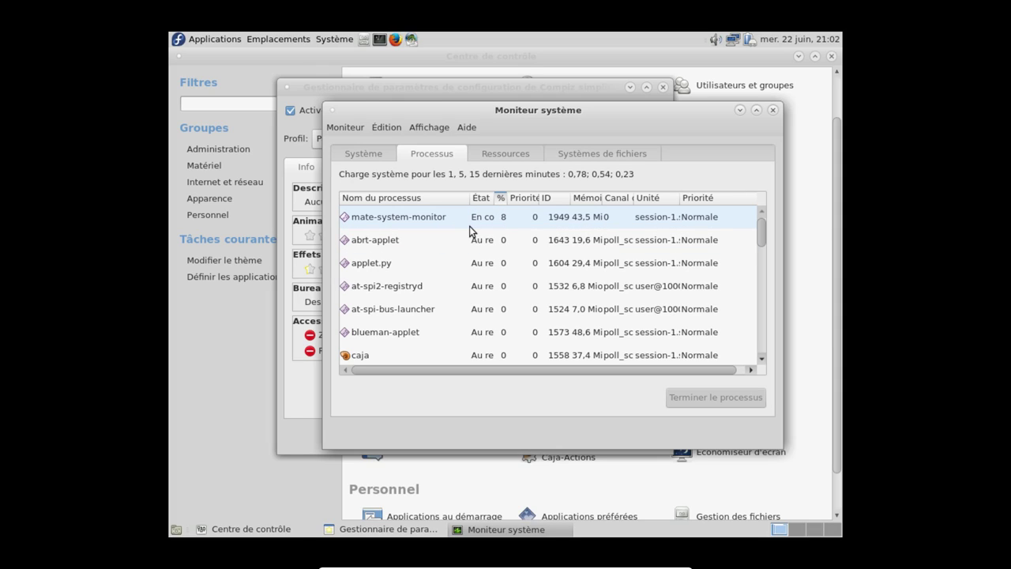
click(505, 153)
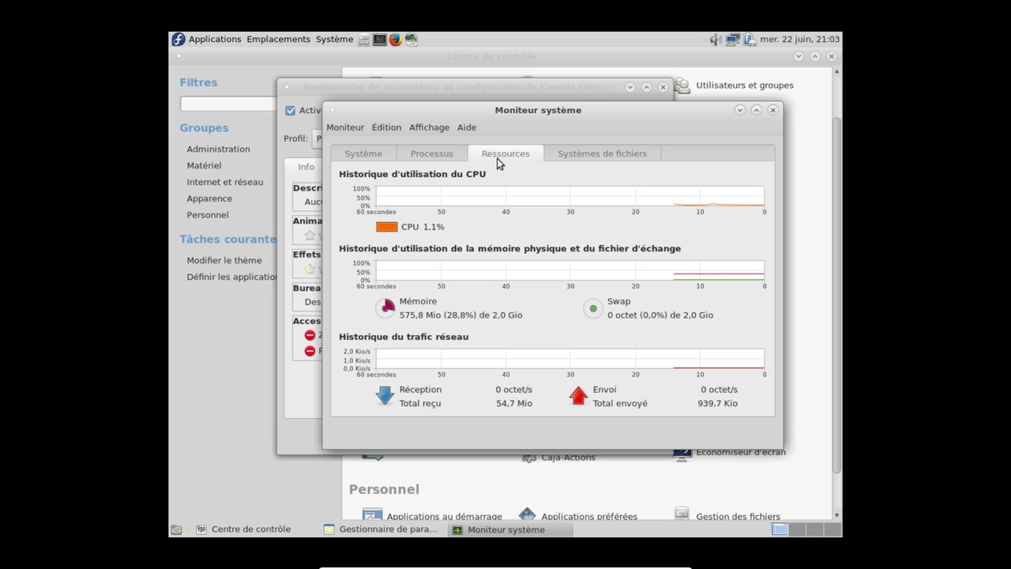
click(772, 111)
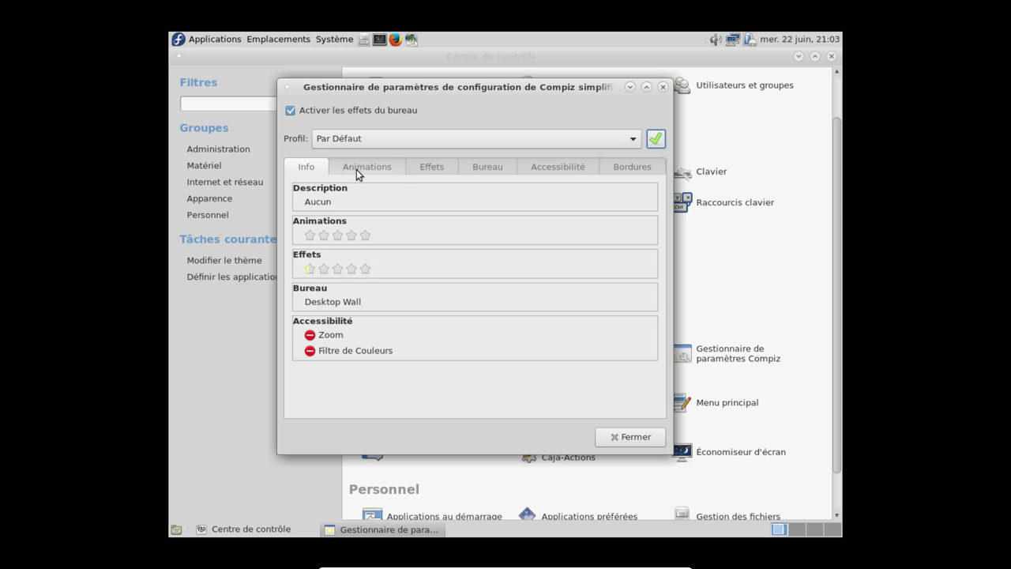
- Browse the Animations, Effets and Bureau tabs, disable desktop effects and close Compiz settings
click(384, 170)
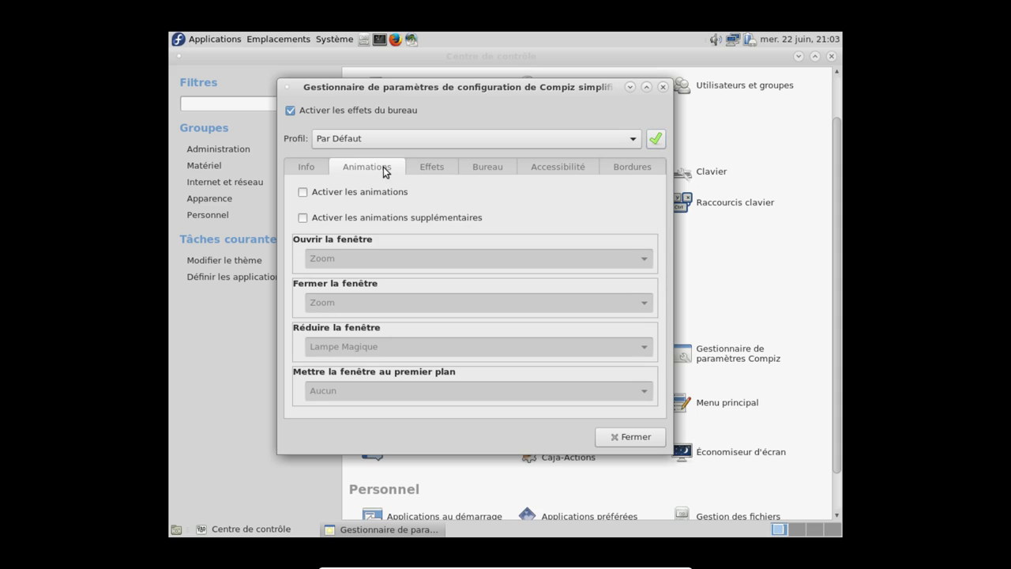
click(446, 169)
click(486, 171)
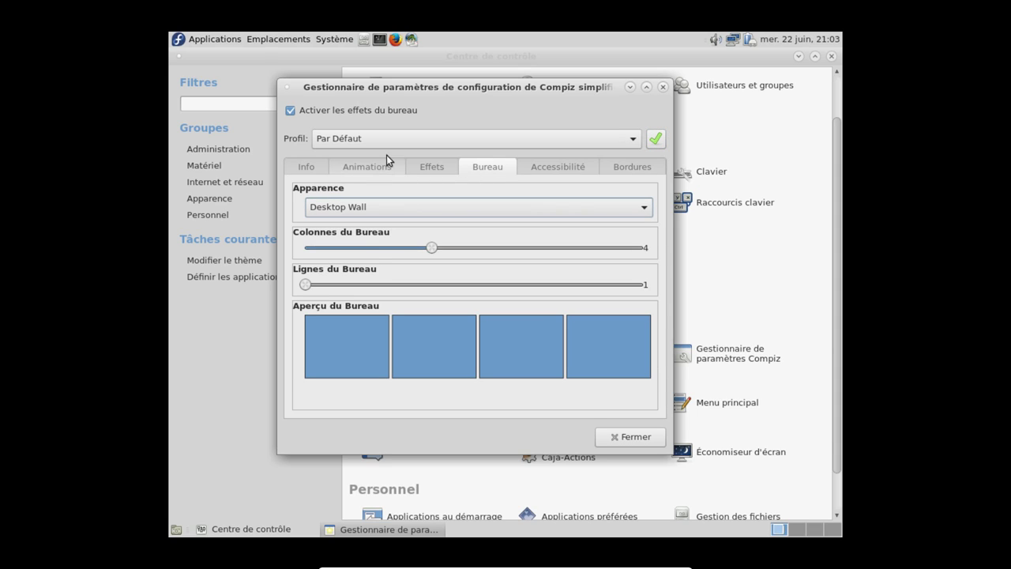
click(379, 109)
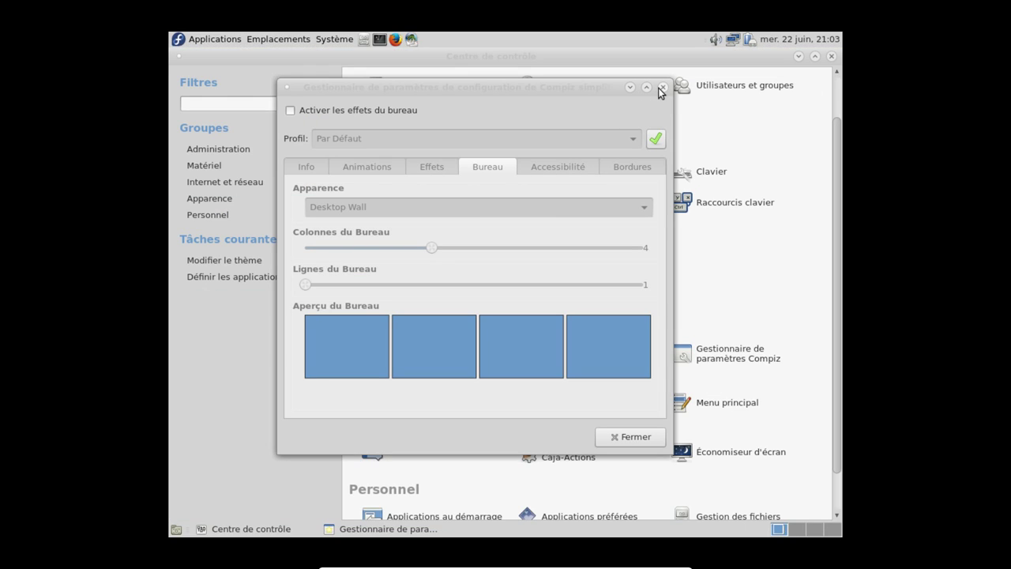
click(662, 87)
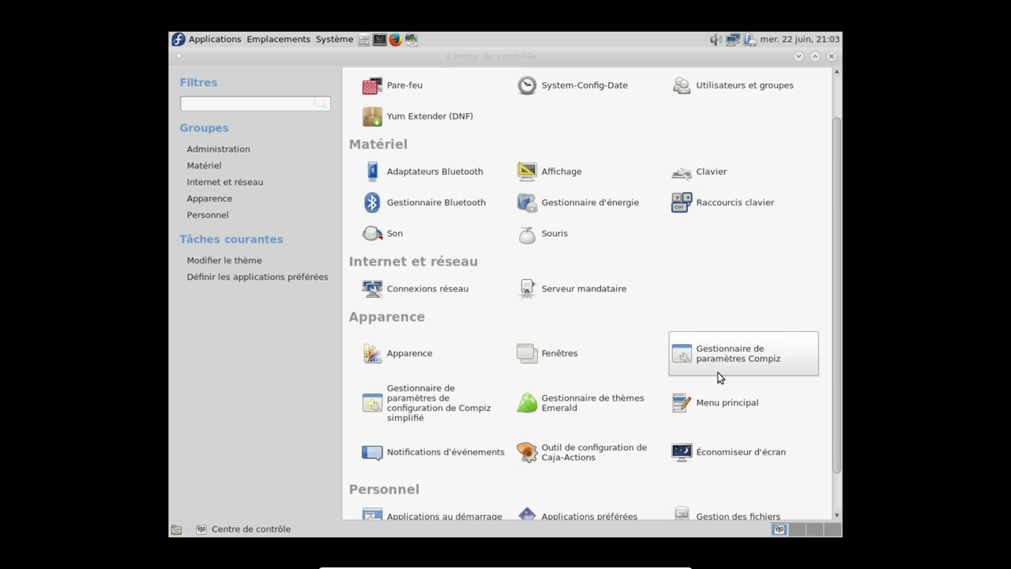
scroll(718, 377, down, 1)
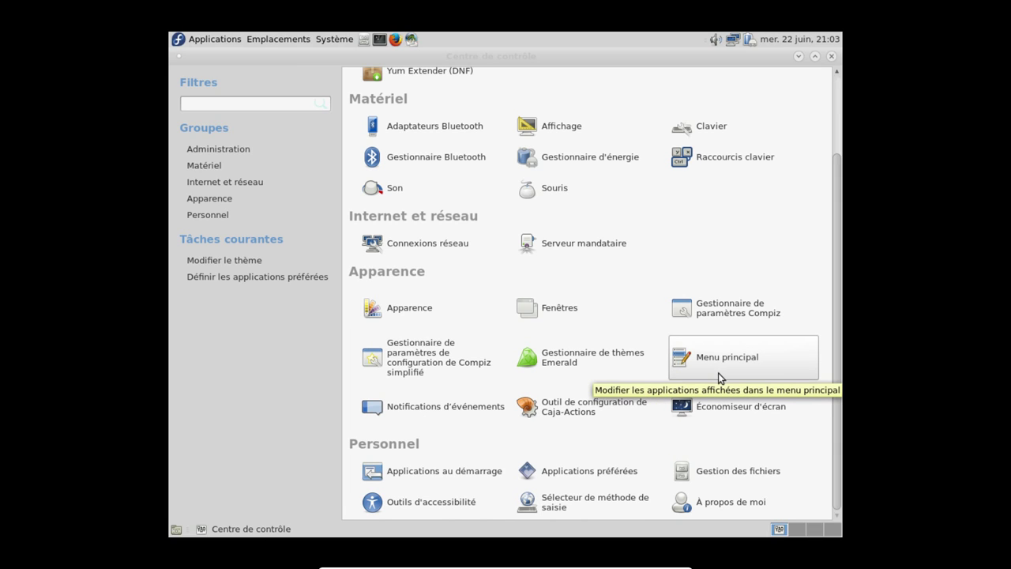
- Save a new 'Nouvelle action Caja' shown only in the location context menu, then close
click(568, 424)
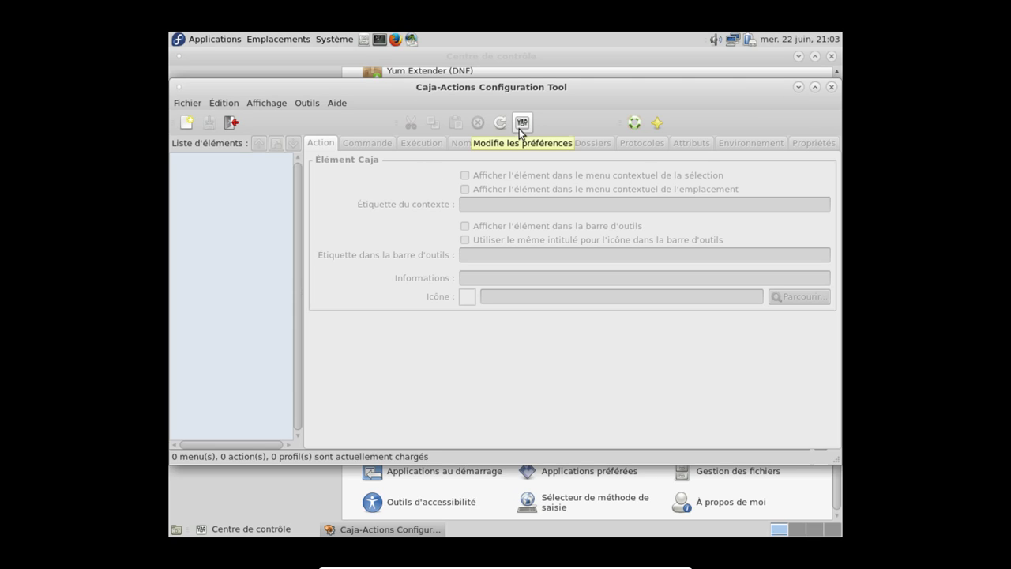
click(180, 126)
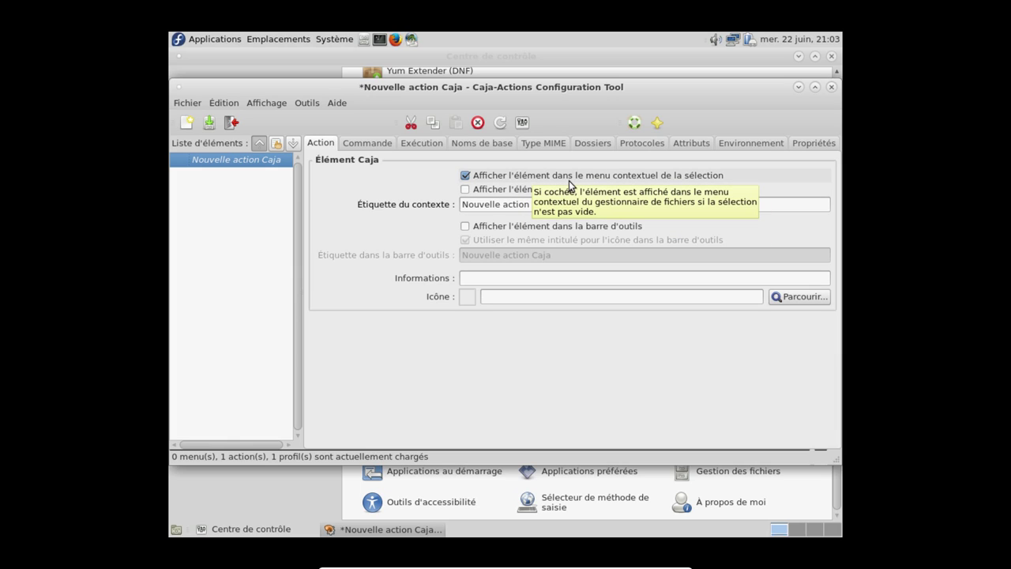
click(484, 188)
click(488, 176)
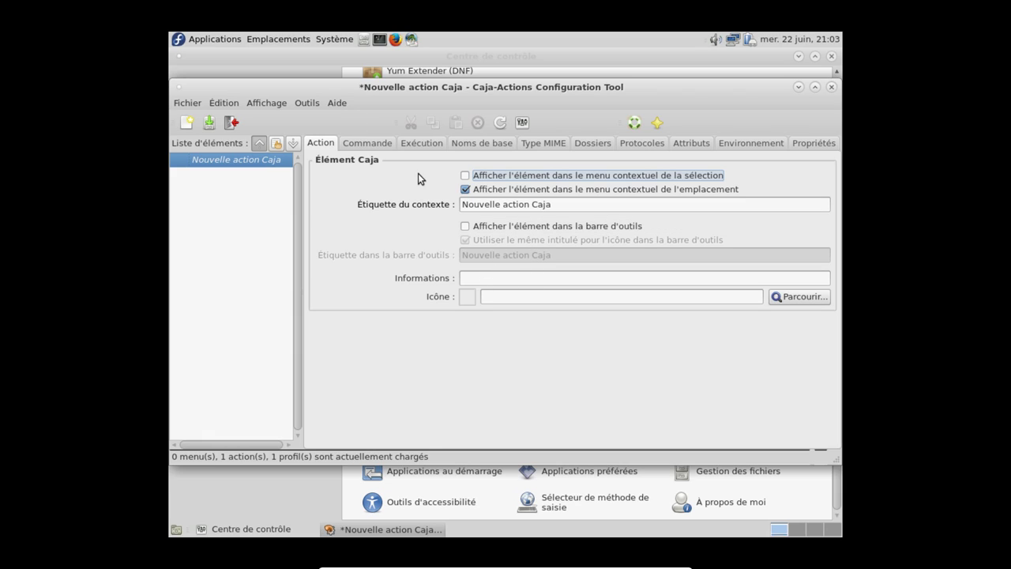
click(209, 122)
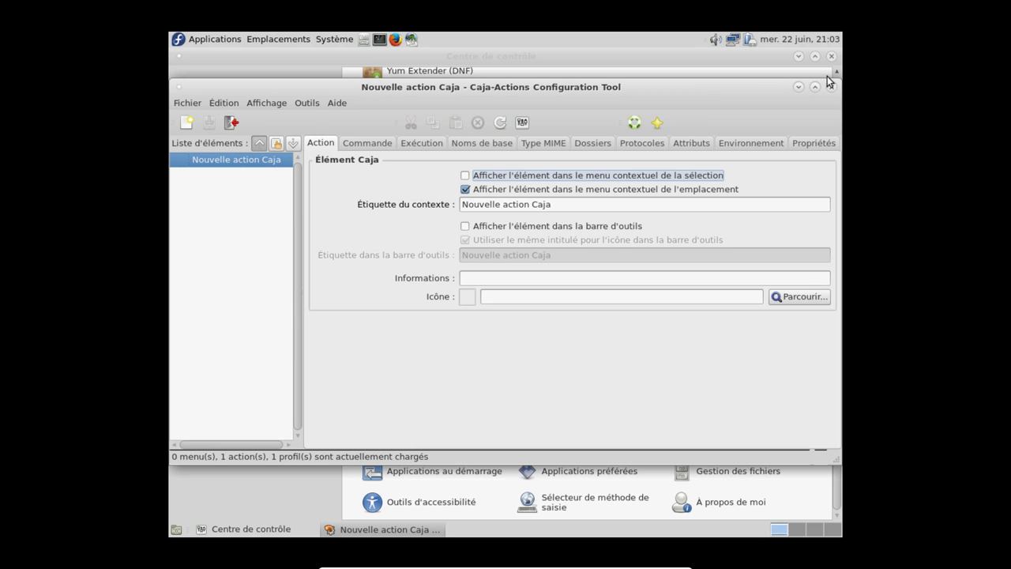
click(831, 86)
- Inspect the home folder's background context menu, close Caja, and scroll the Control Centre up
click(365, 40)
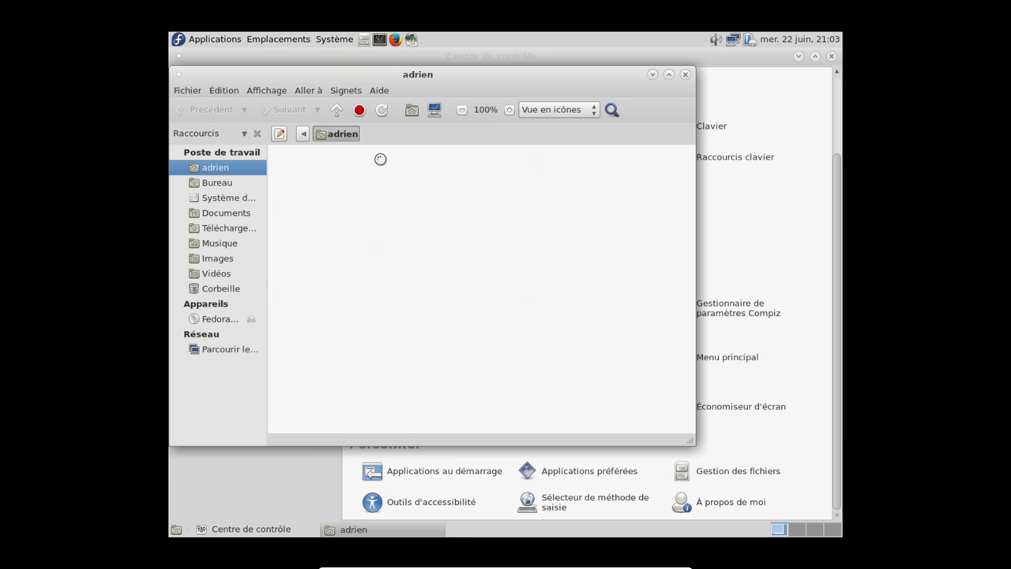
right_click(431, 286)
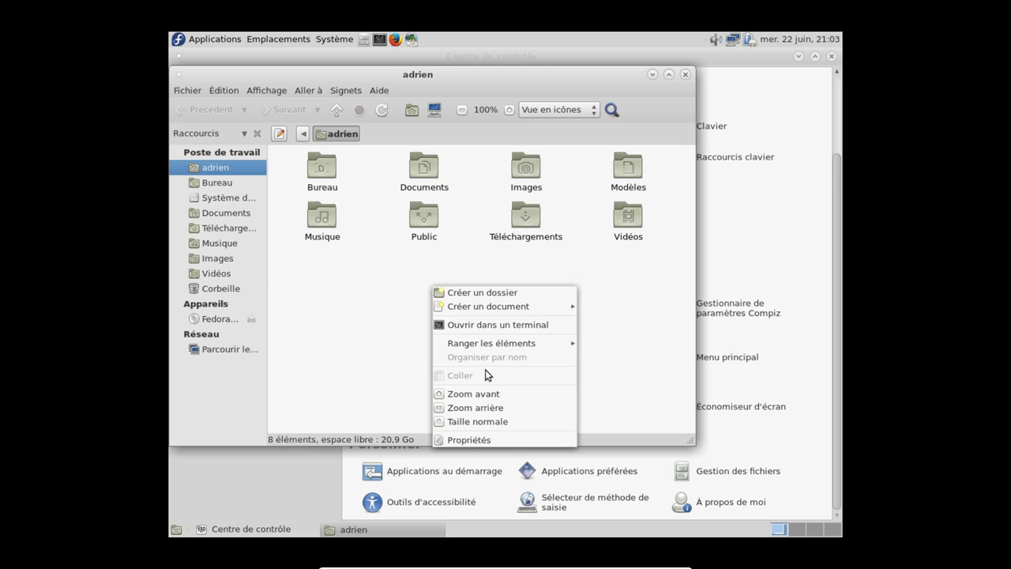
mouse_move(506, 348)
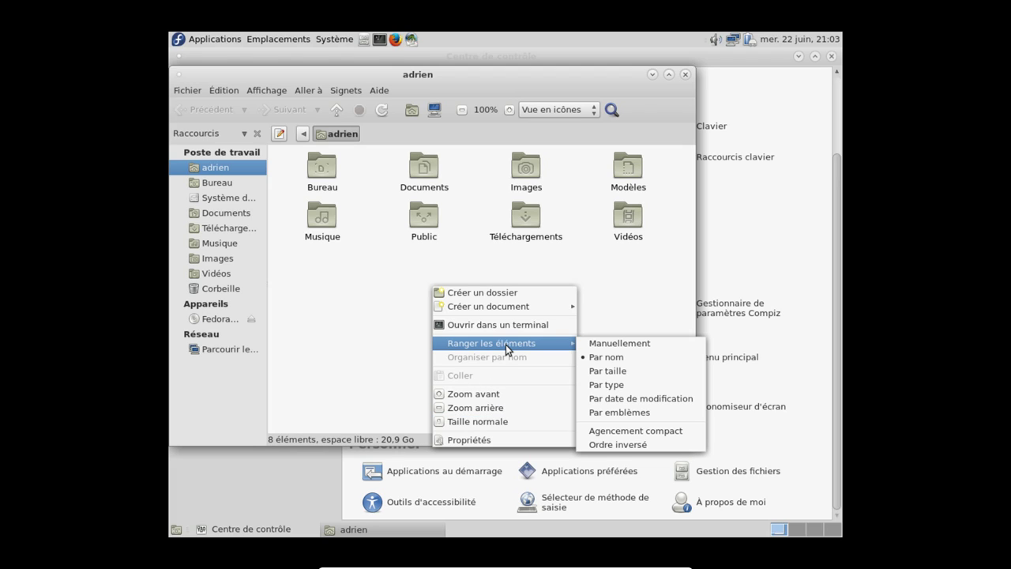
click(355, 326)
click(685, 73)
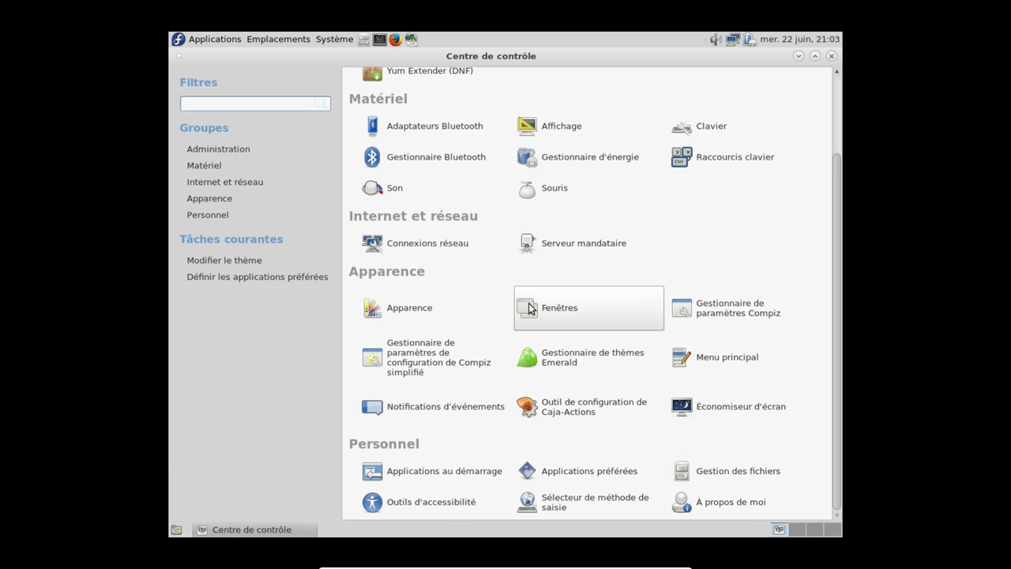
scroll(529, 284, up, 3)
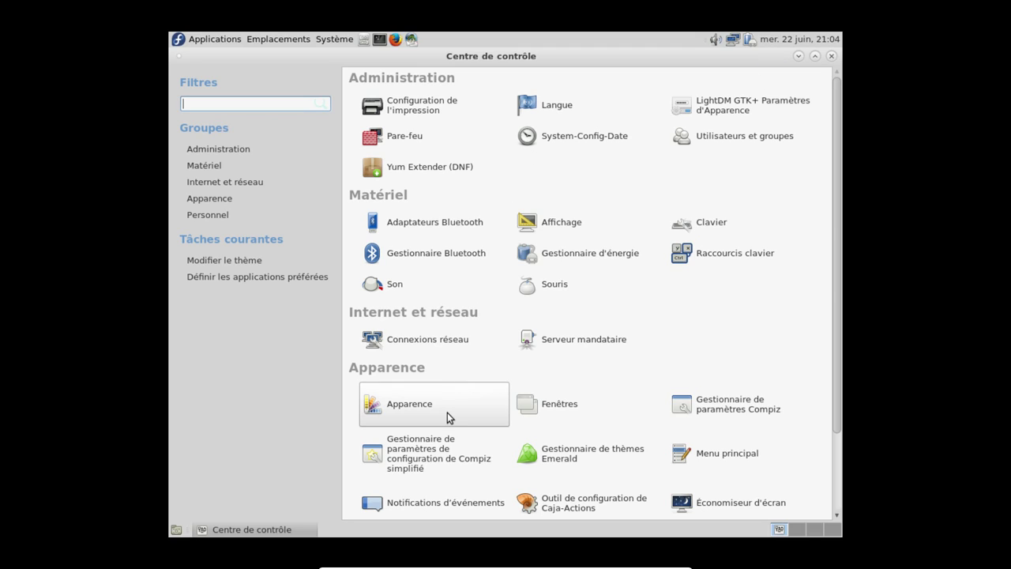
- Glance at Apparence, browse the Fenêtres Comportement, Placement and Général tabs, then close Control Center
click(488, 387)
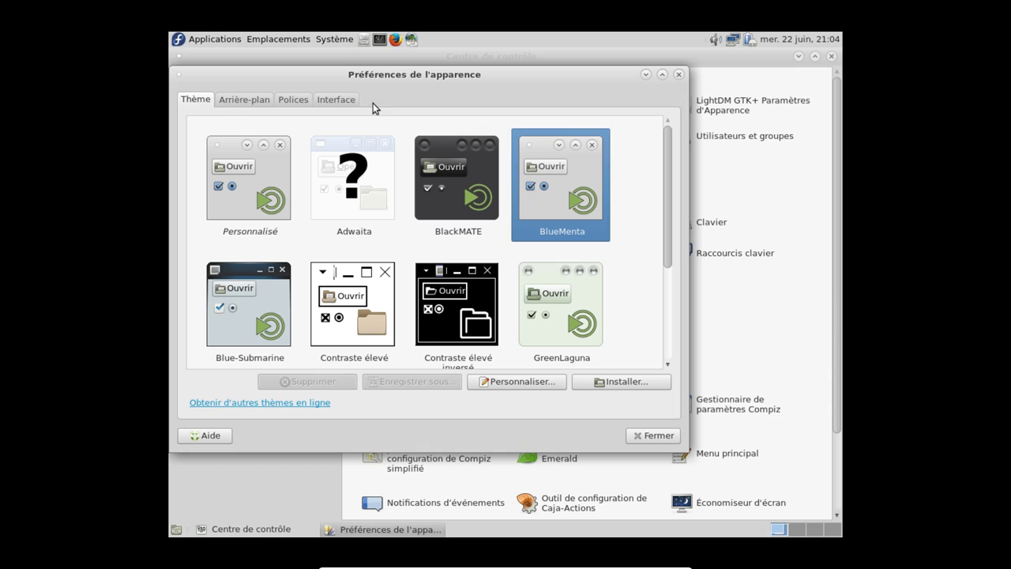
click(677, 74)
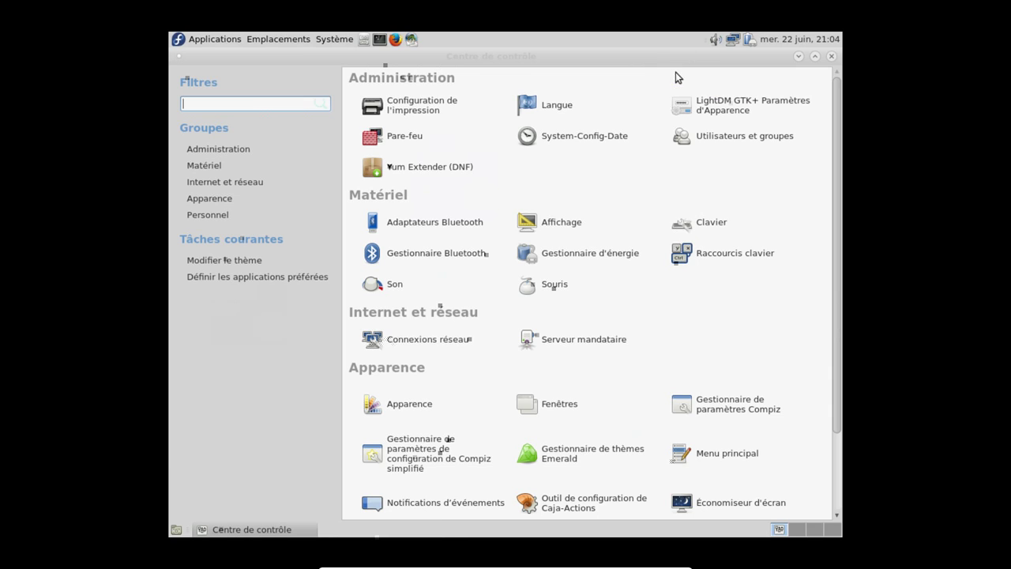
click(557, 418)
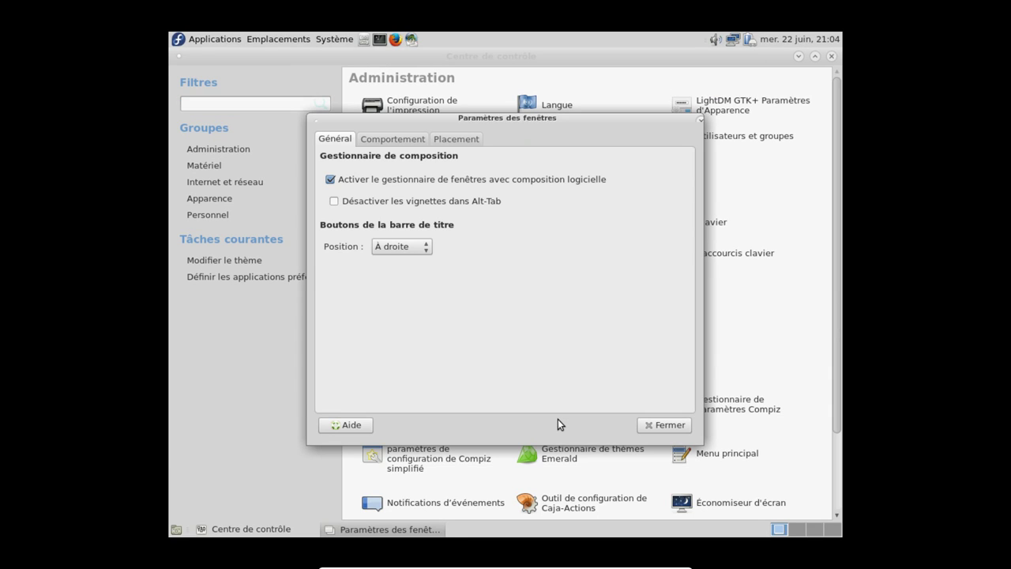
click(410, 140)
click(465, 139)
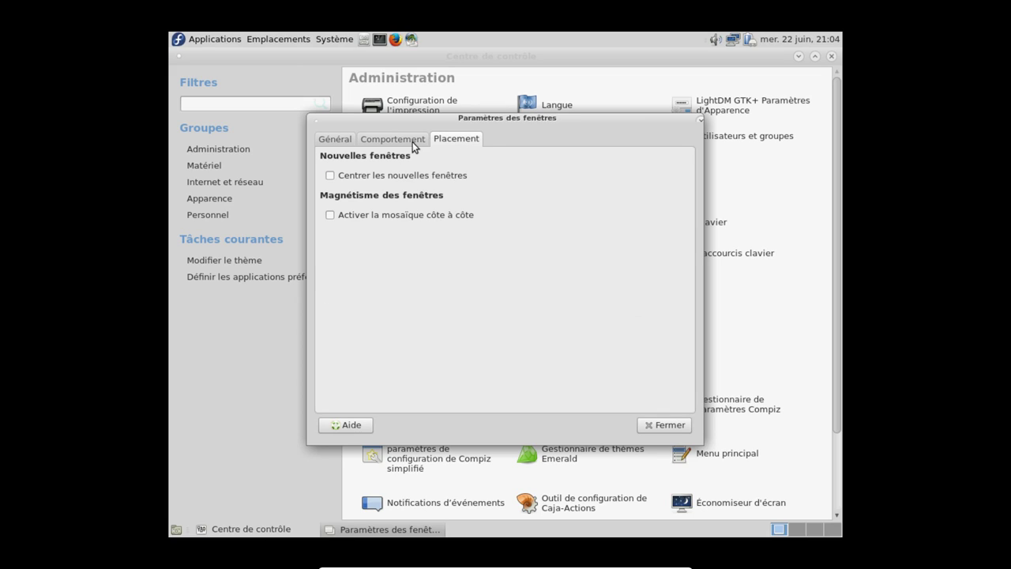
click(348, 140)
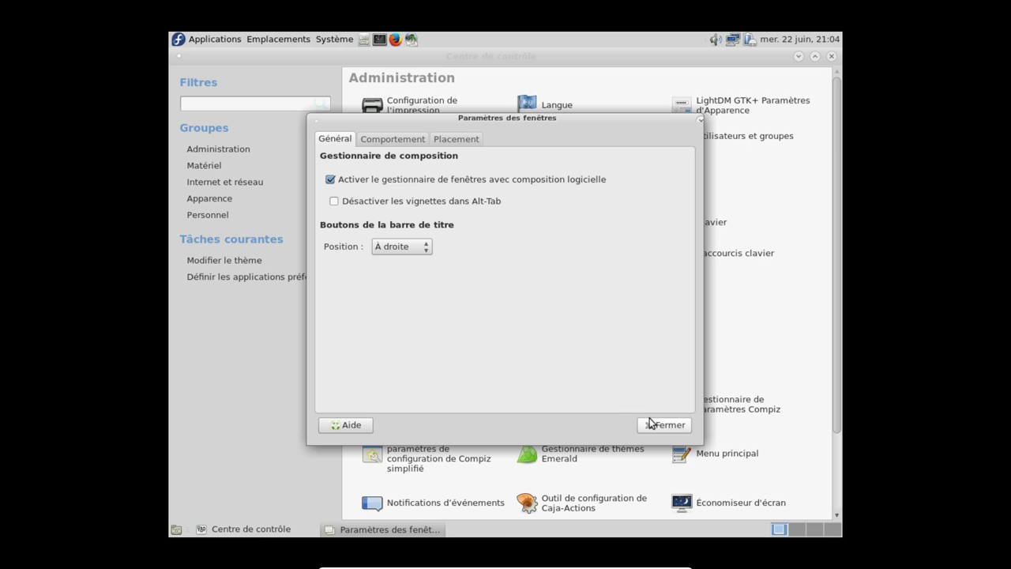
click(658, 423)
click(831, 56)
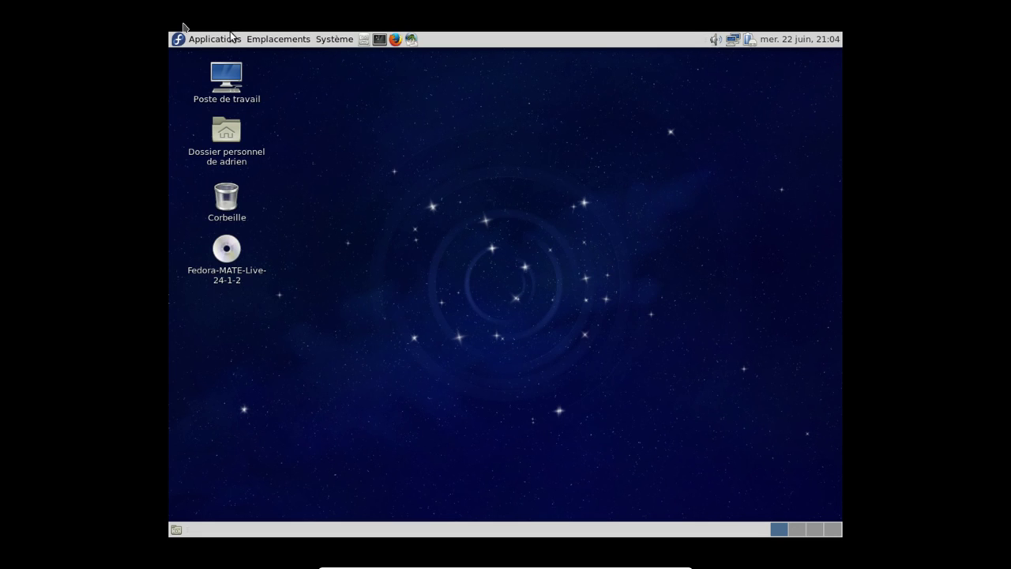
- Launch LibreOffice Impress from Applications > Bureautique and close the empty presentation
click(207, 39)
mouse_move(209, 57)
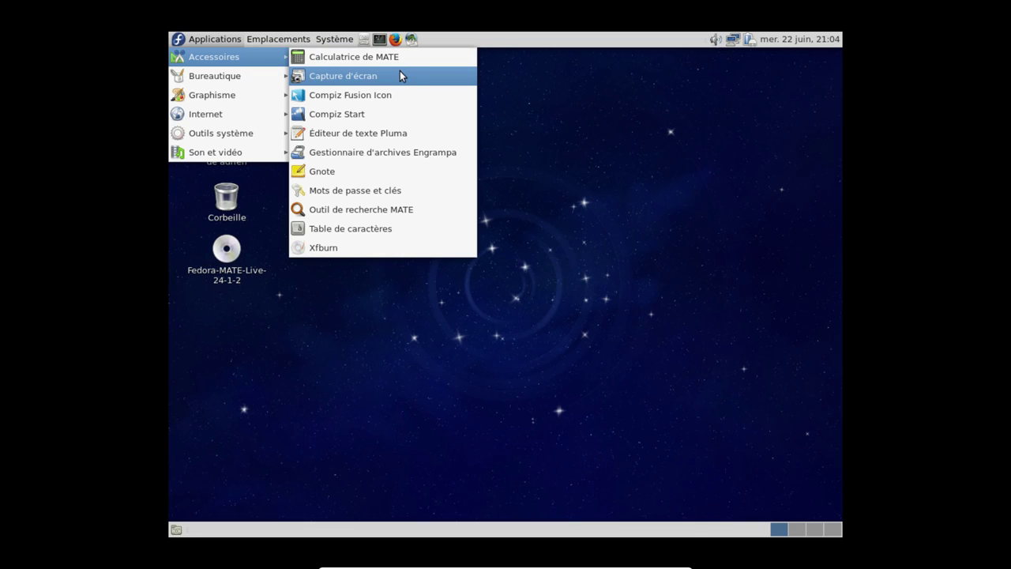
mouse_move(229, 76)
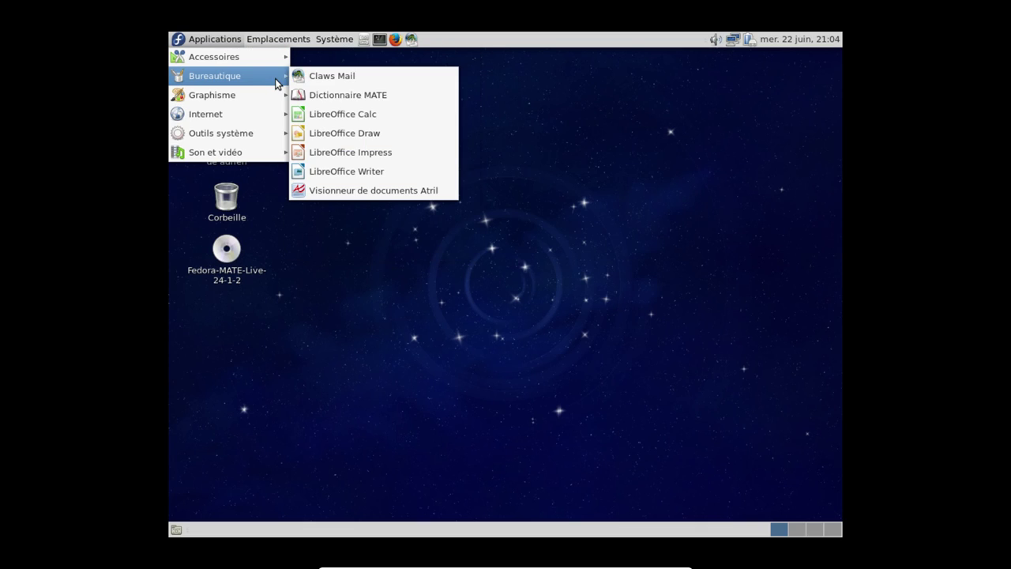
click(368, 153)
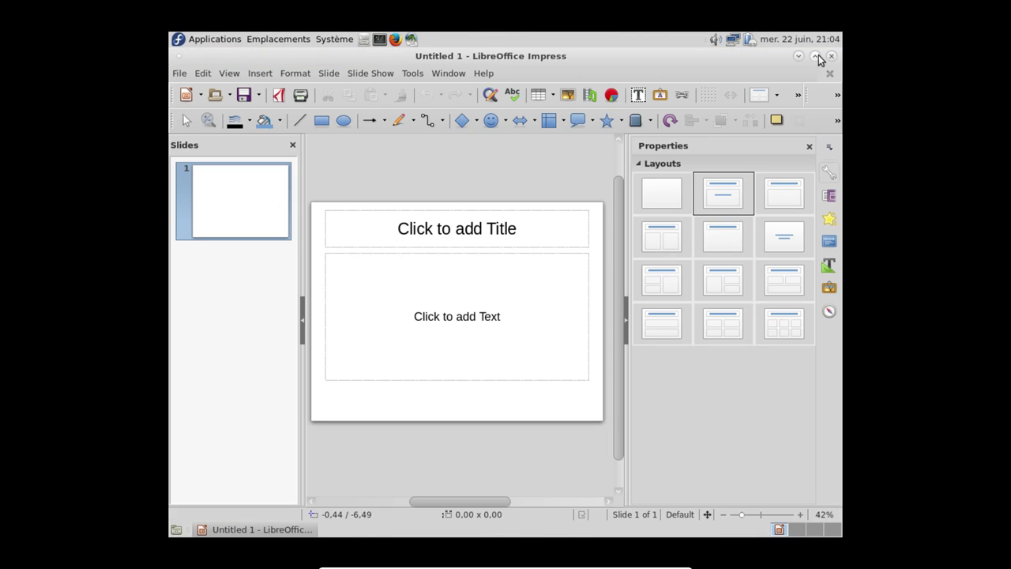
click(831, 57)
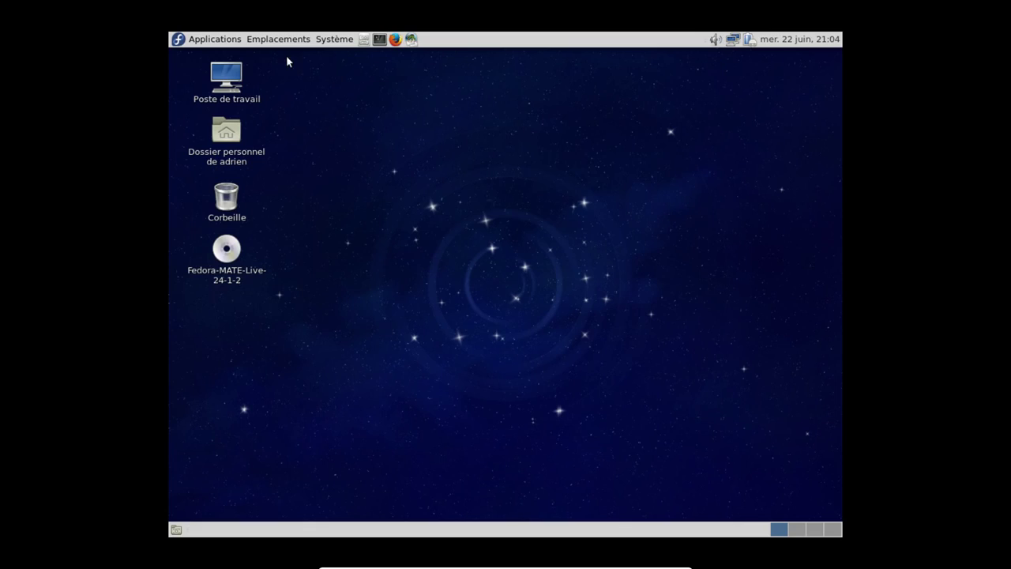
- Launch Firefox from Applications > Internet
click(195, 39)
mouse_move(203, 77)
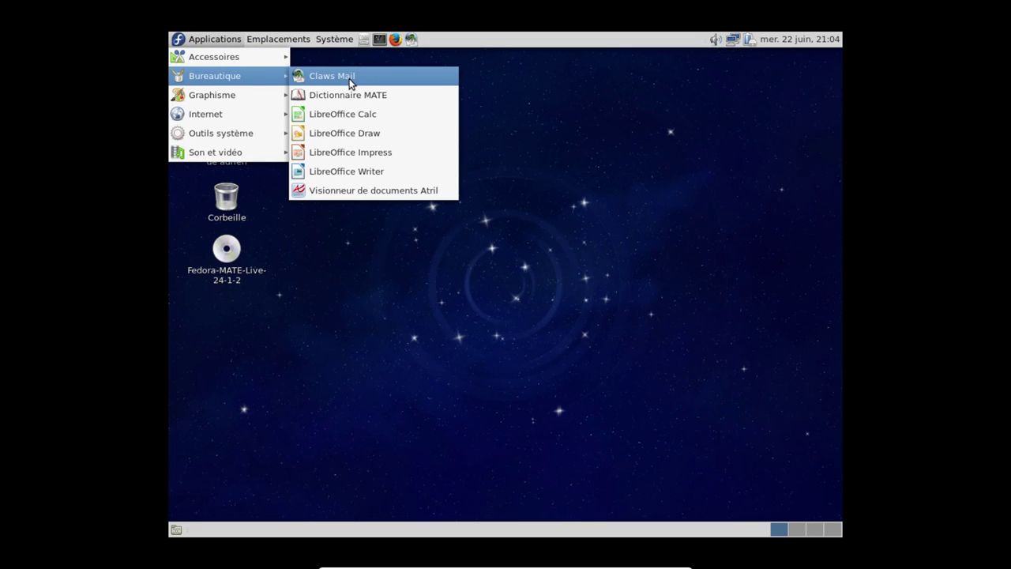
mouse_move(246, 99)
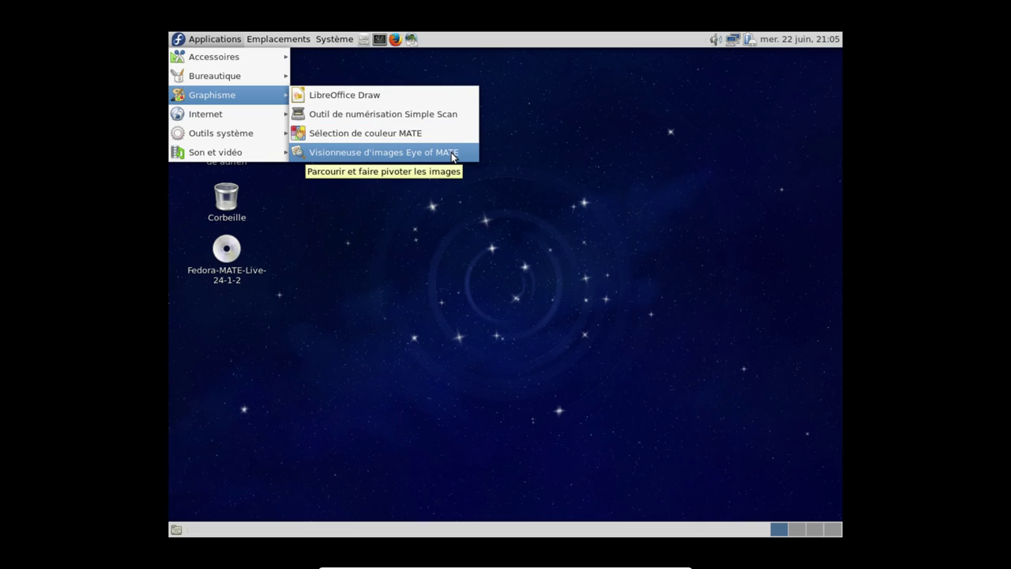
mouse_move(192, 117)
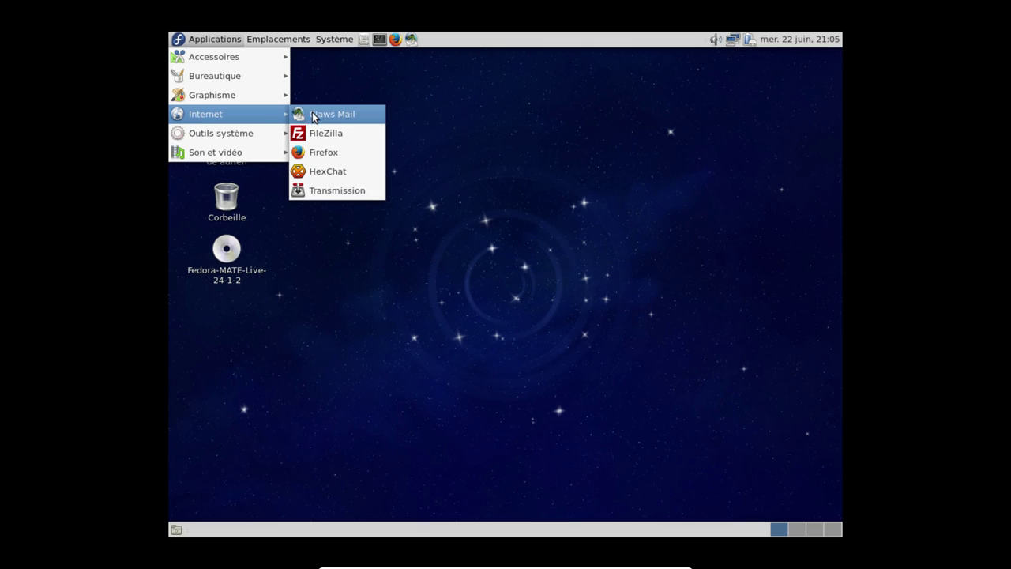
click(342, 154)
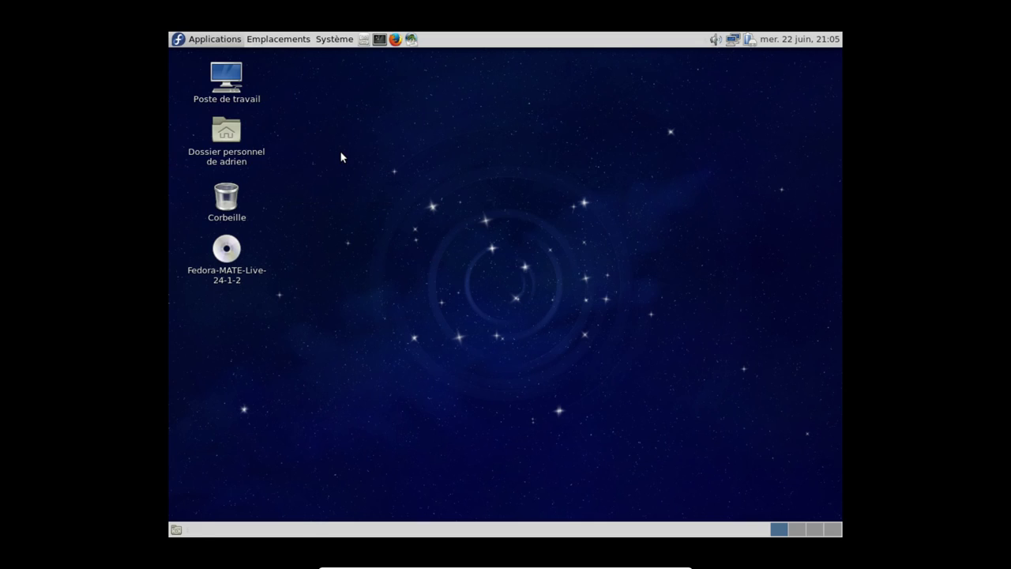
- Check the Firefox version (47.0) under Aide > À propos de Firefox
click(199, 41)
mouse_move(224, 117)
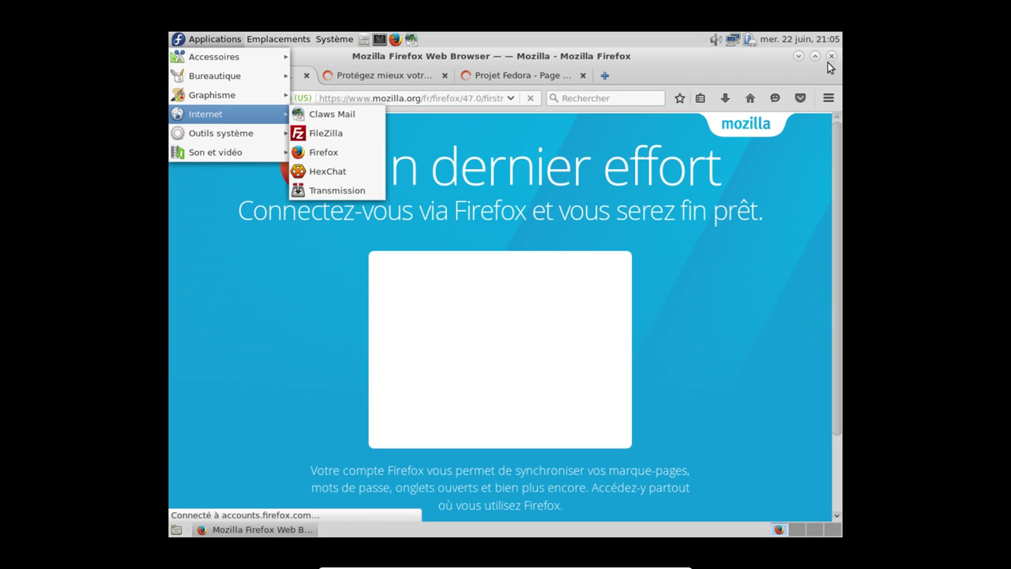
click(830, 103)
click(829, 102)
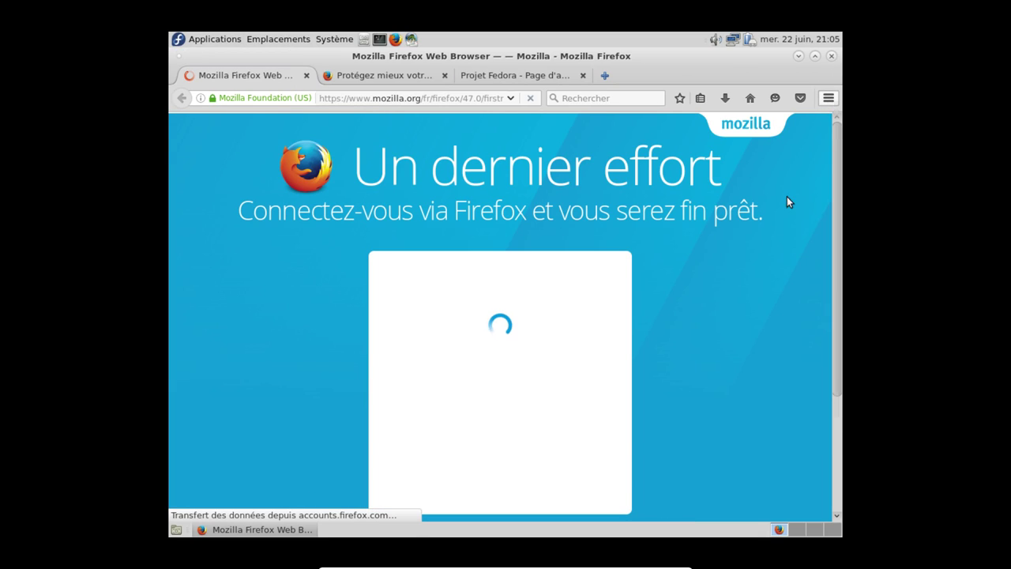
click(788, 431)
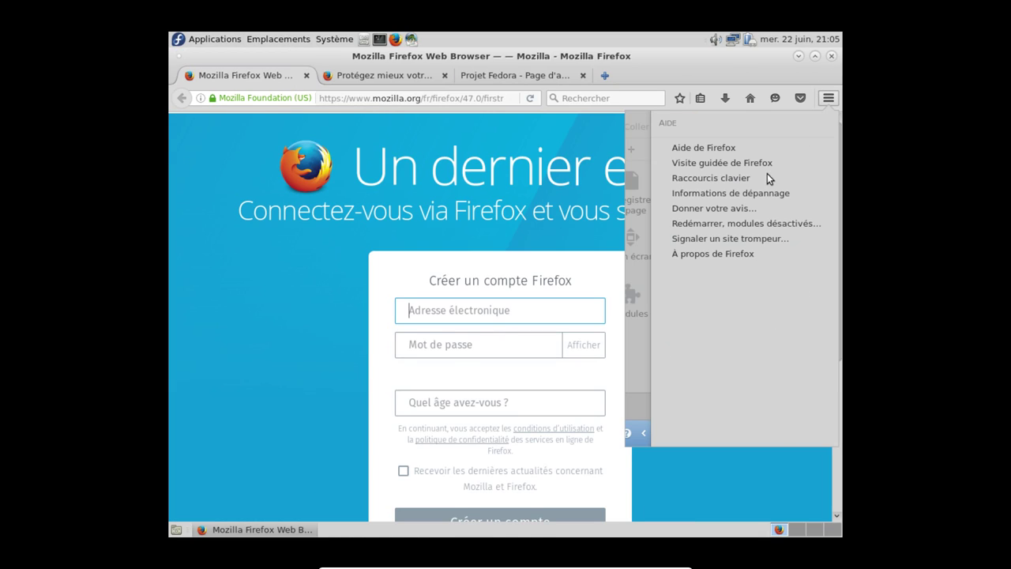
click(745, 259)
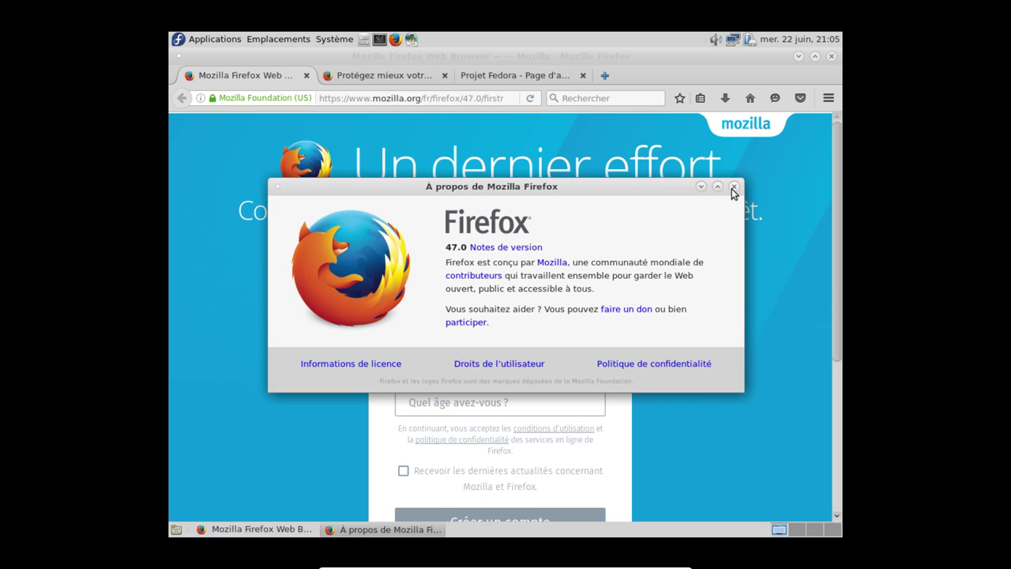
click(731, 188)
- Quit Firefox, closing all three tabs, and reopen the Applications menu
click(831, 55)
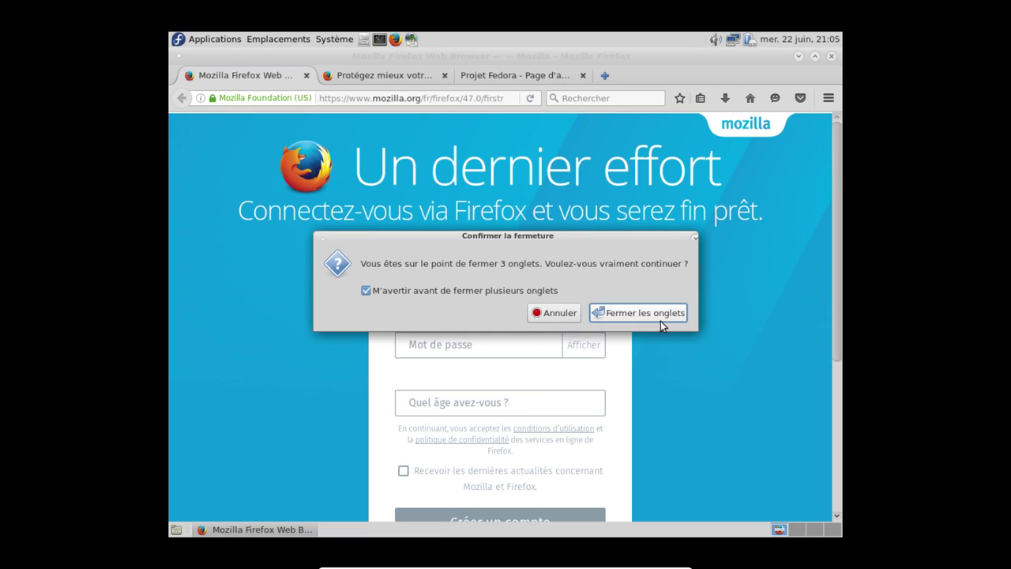
click(638, 313)
click(213, 39)
mouse_move(264, 137)
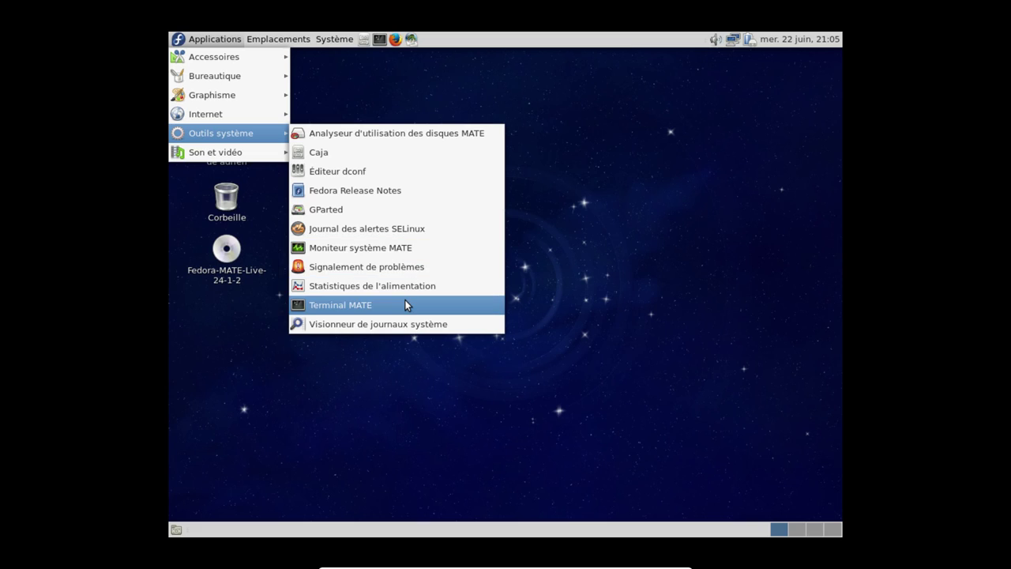
click(446, 166)
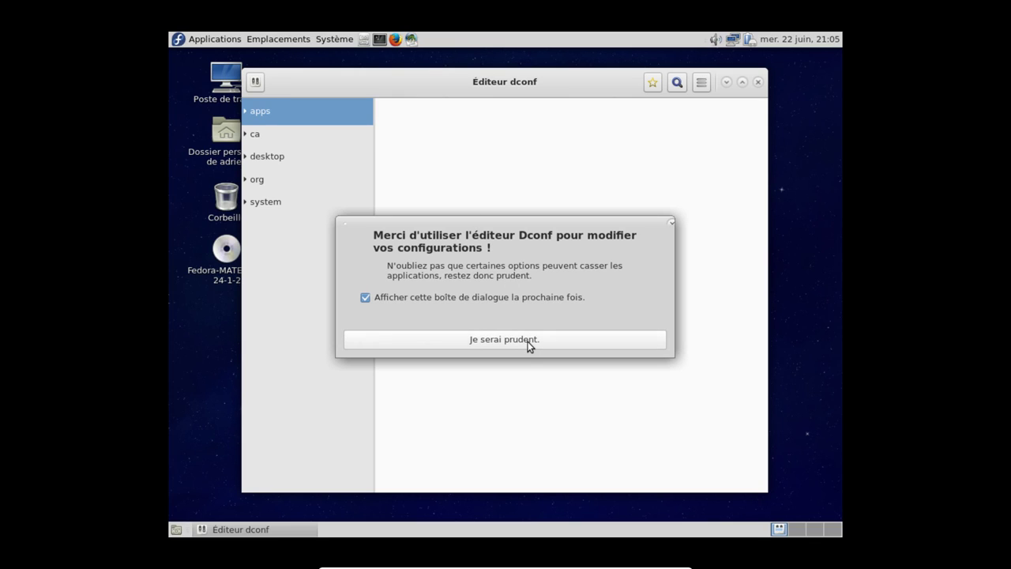
click(527, 341)
click(246, 112)
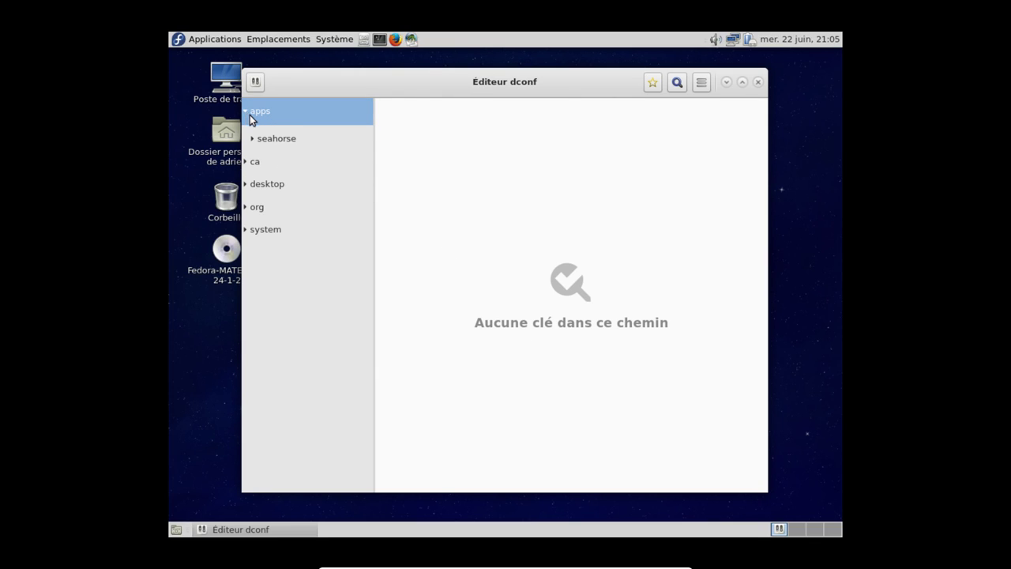
click(245, 206)
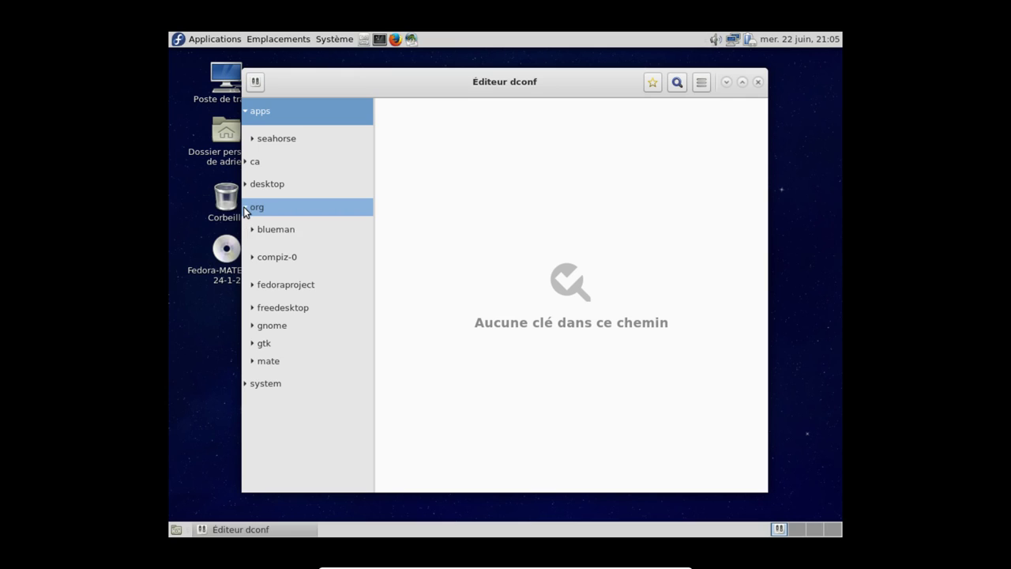
click(251, 362)
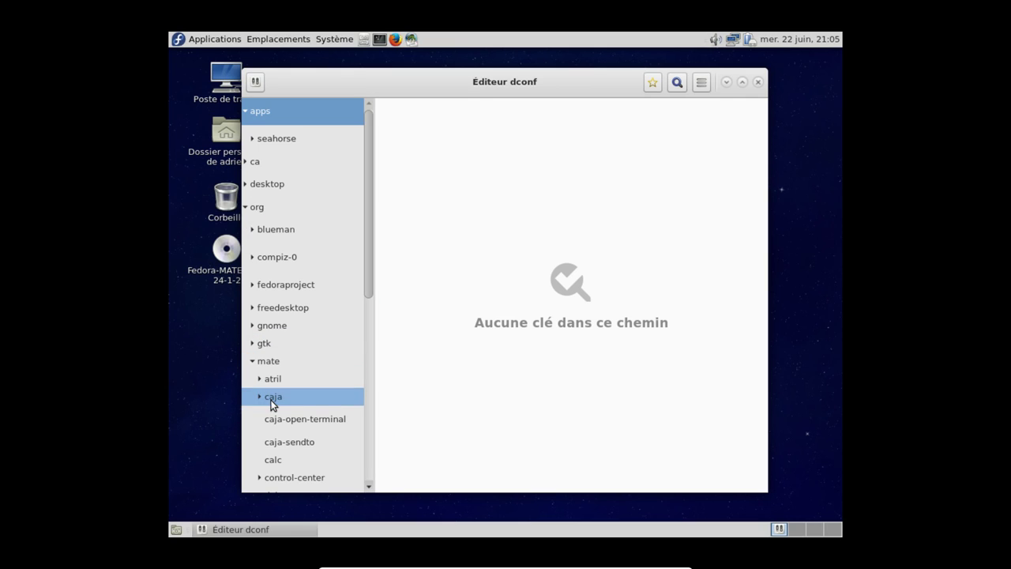
click(292, 459)
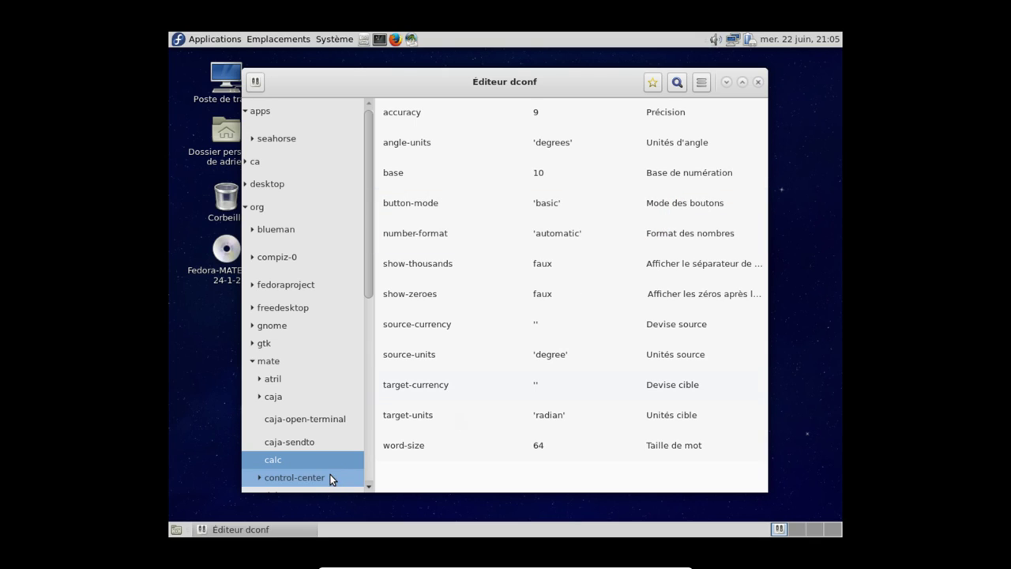
scroll(332, 391, down, 5)
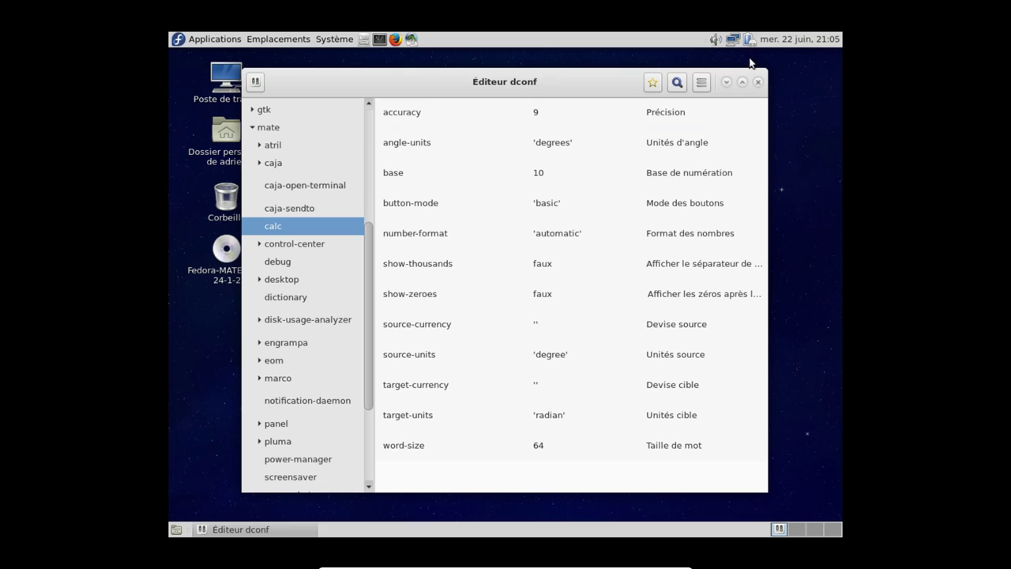
click(757, 82)
- Launch Yum Extender from Applications > Système > Administration
click(221, 39)
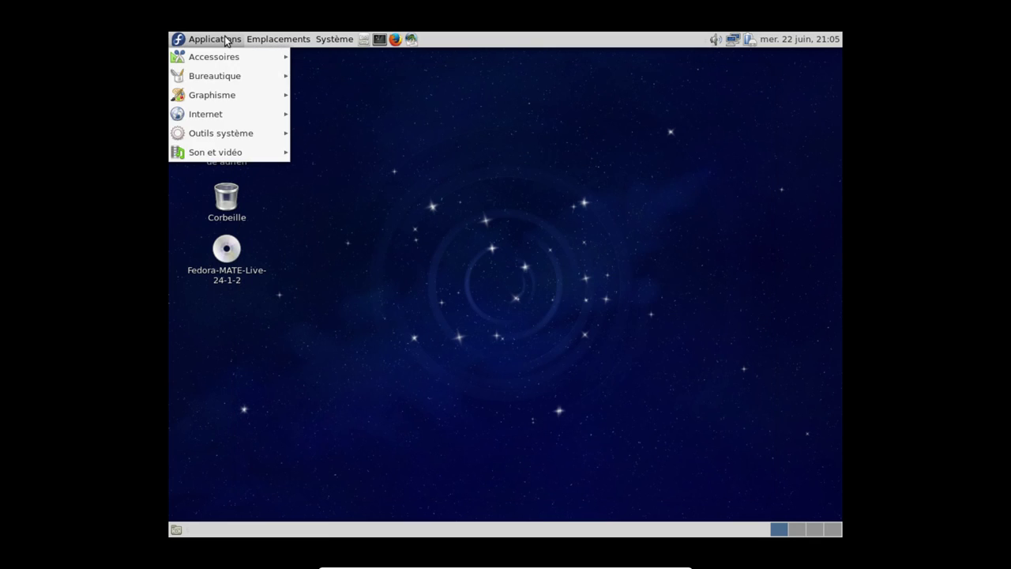
mouse_move(235, 154)
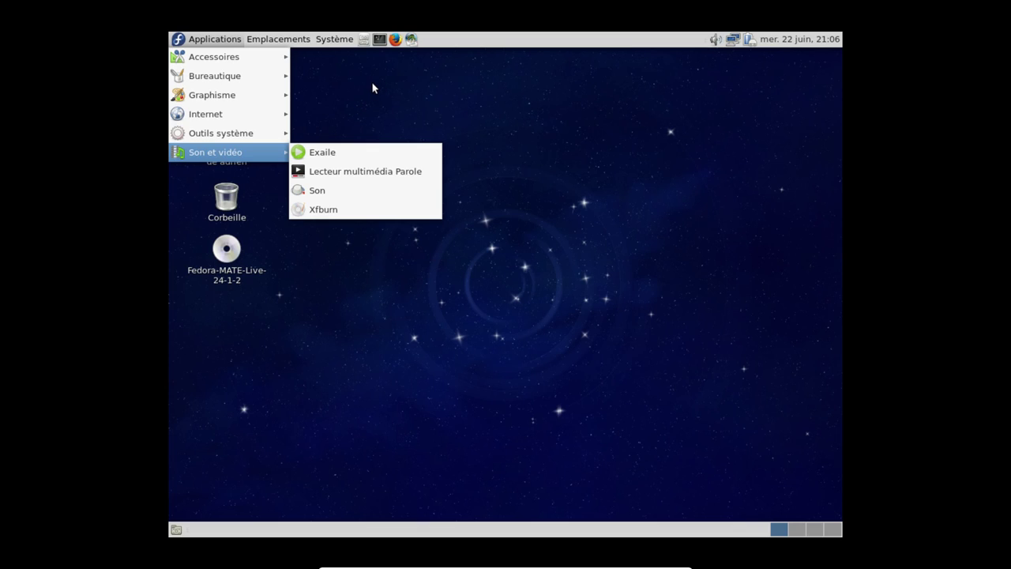
mouse_move(334, 38)
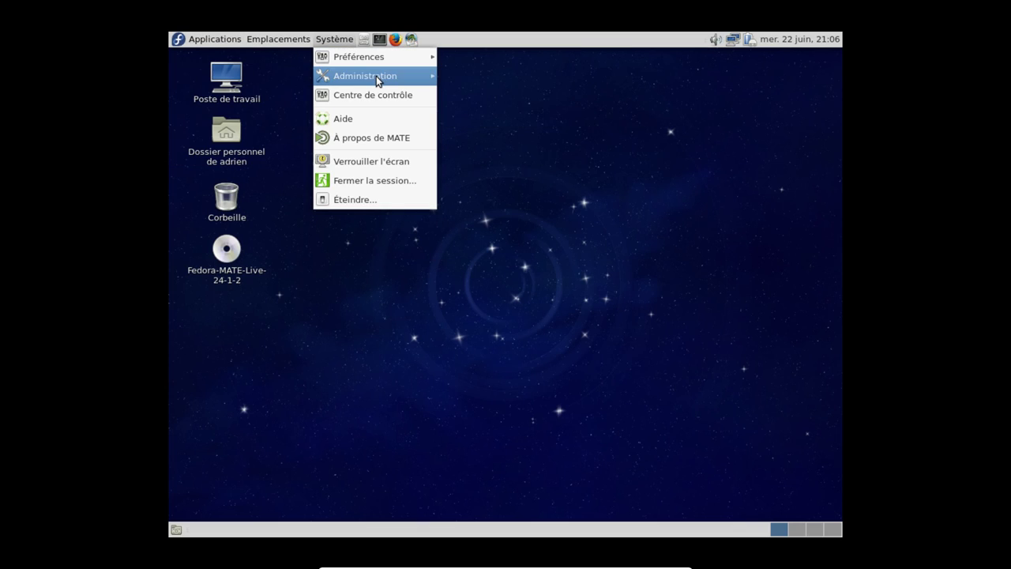
mouse_move(377, 79)
click(480, 188)
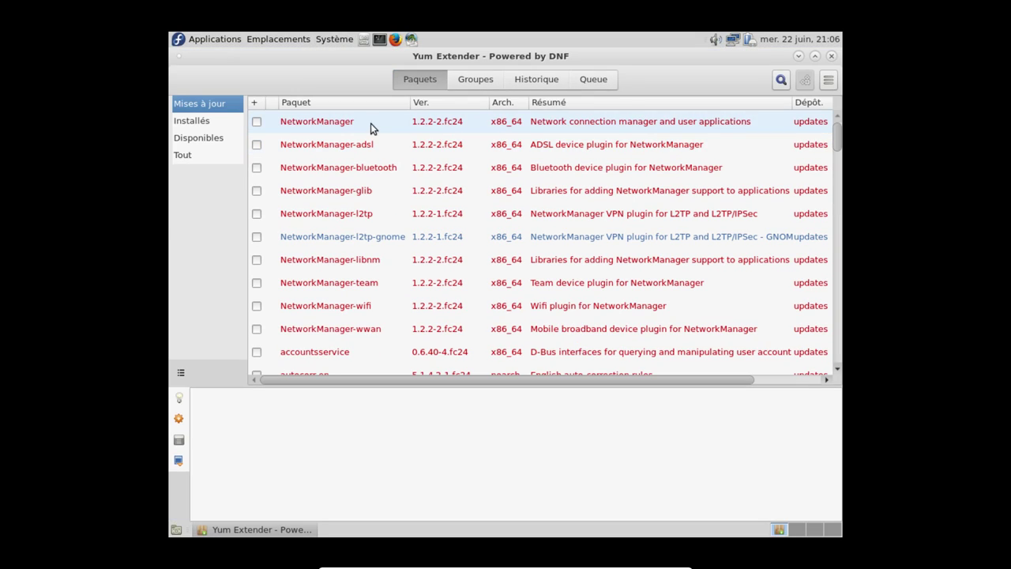
- Search for libreoffice-langpack-fr and mark it for installation
click(780, 80)
text(livb)
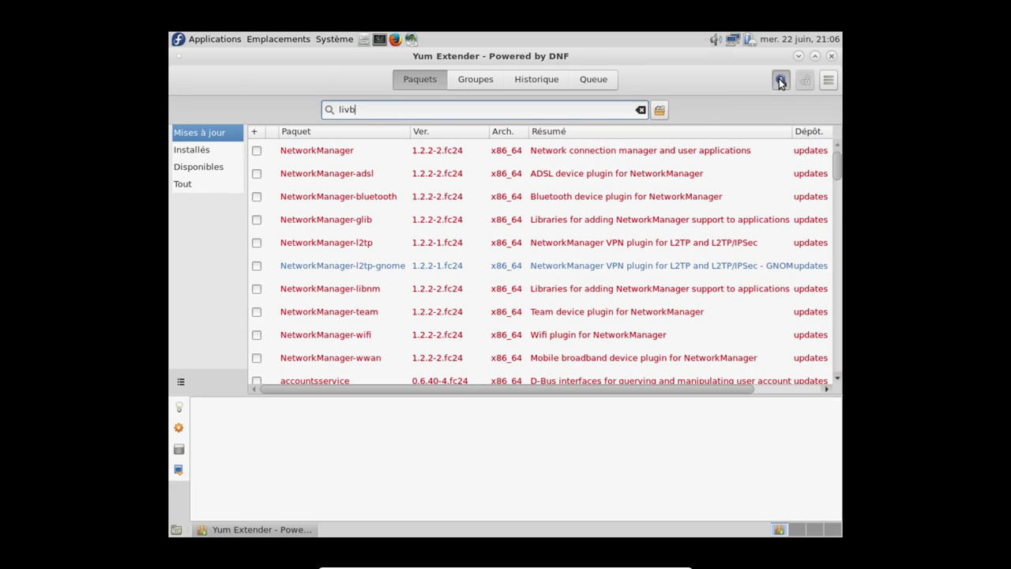
key(BackSpace)
key(BackSpace)
text(libreoffice-langpack-fr)
key(Return)
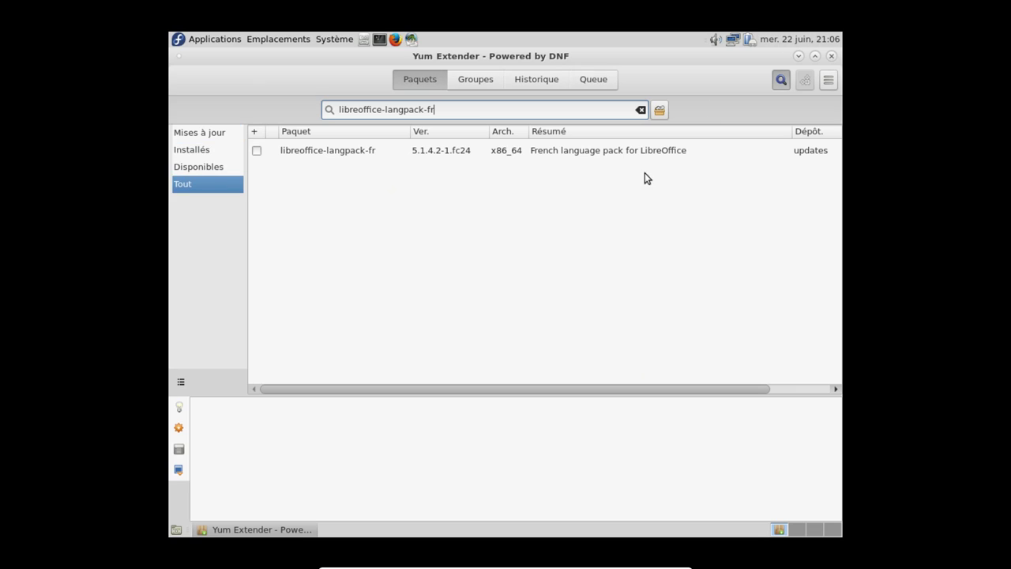
click(256, 151)
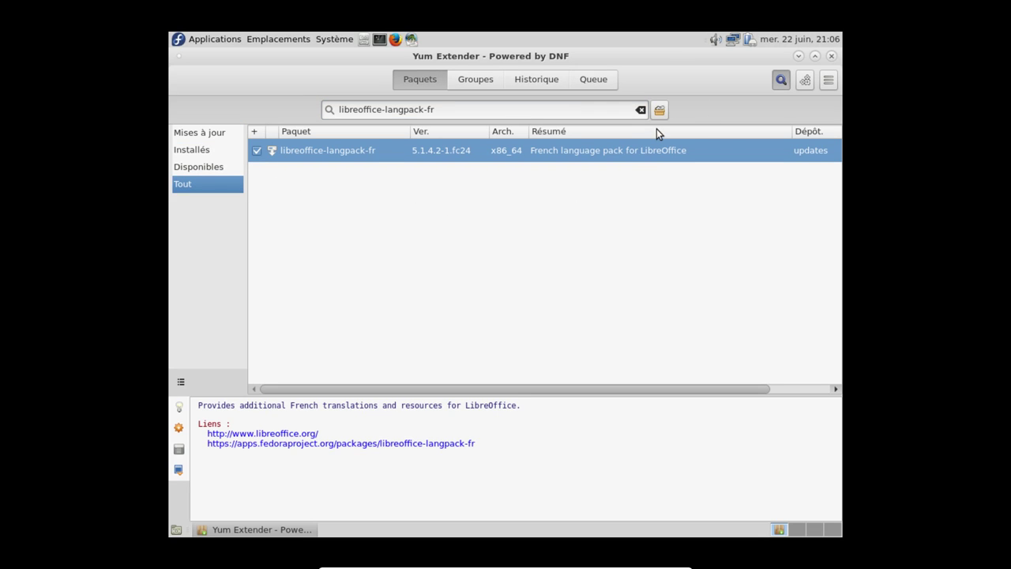
- Apply the change, confirm the dependencies and authenticate with the account password to start downloading
click(805, 80)
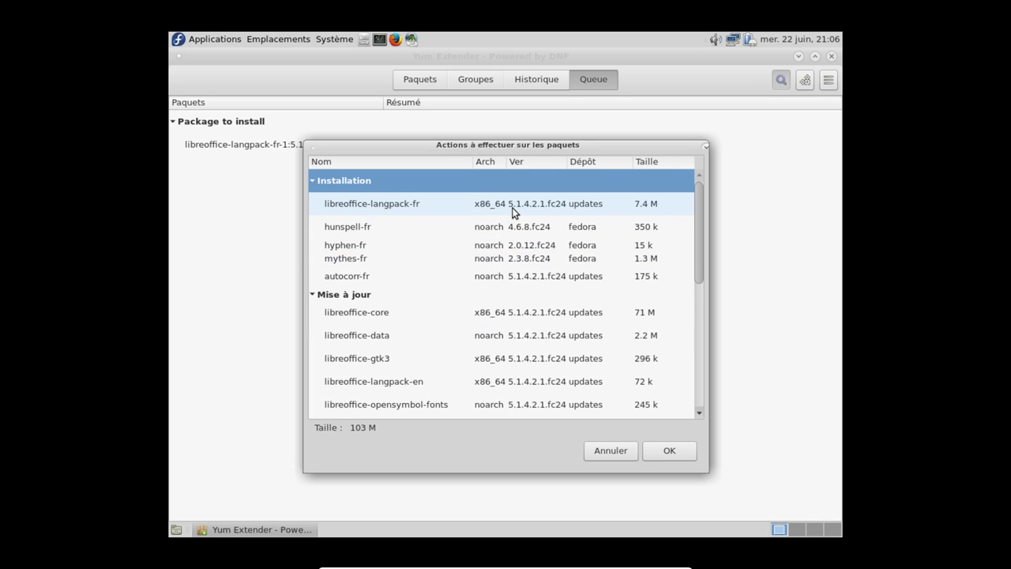
scroll(515, 320, down, 4)
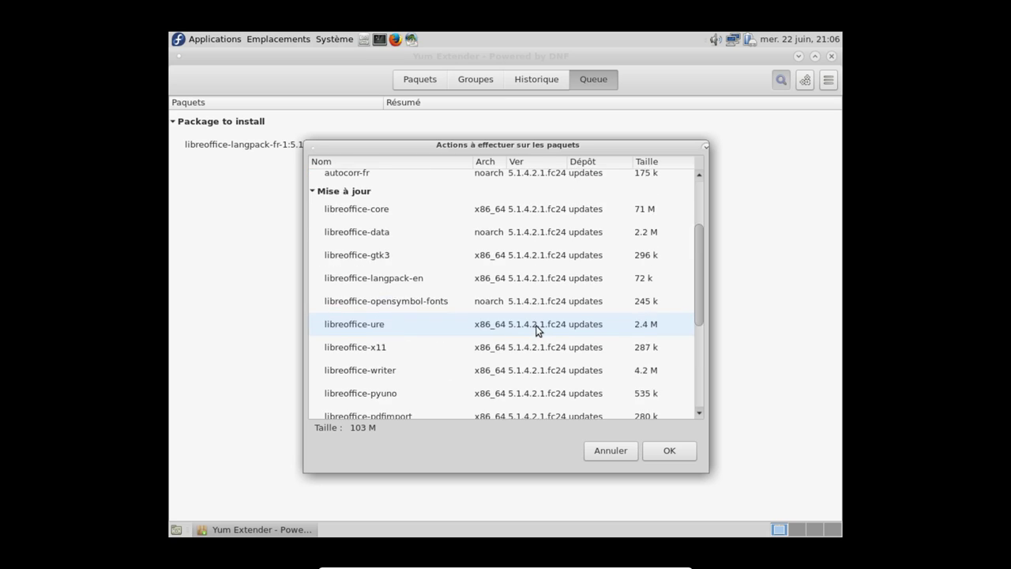
scroll(537, 330, down, 3)
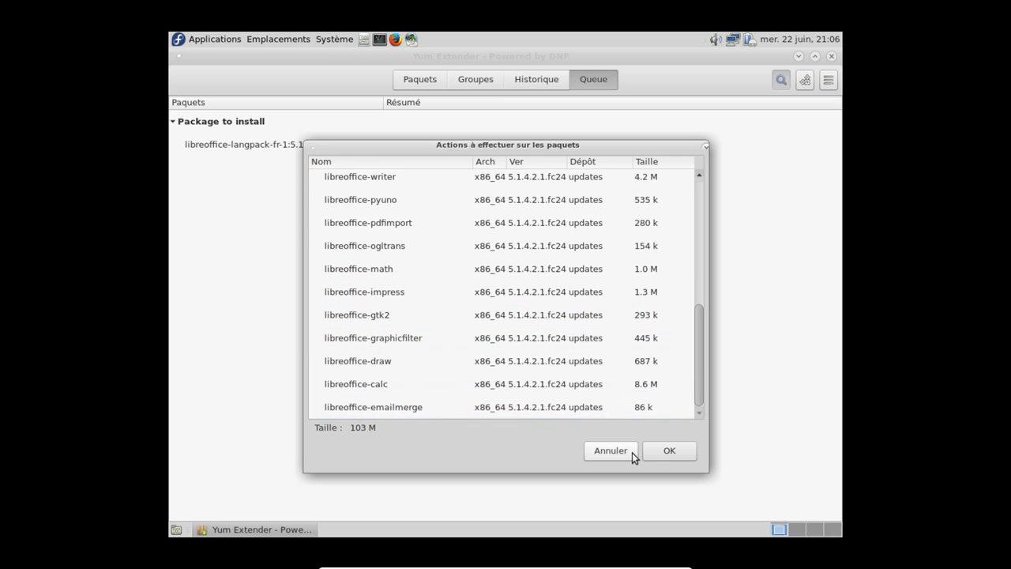
click(664, 453)
text(********)
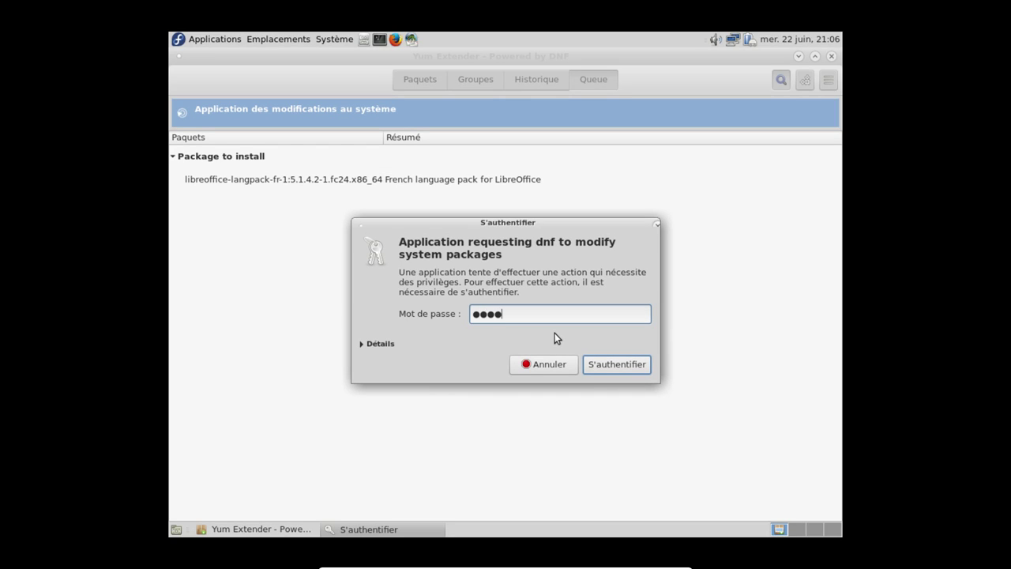
key(Return)
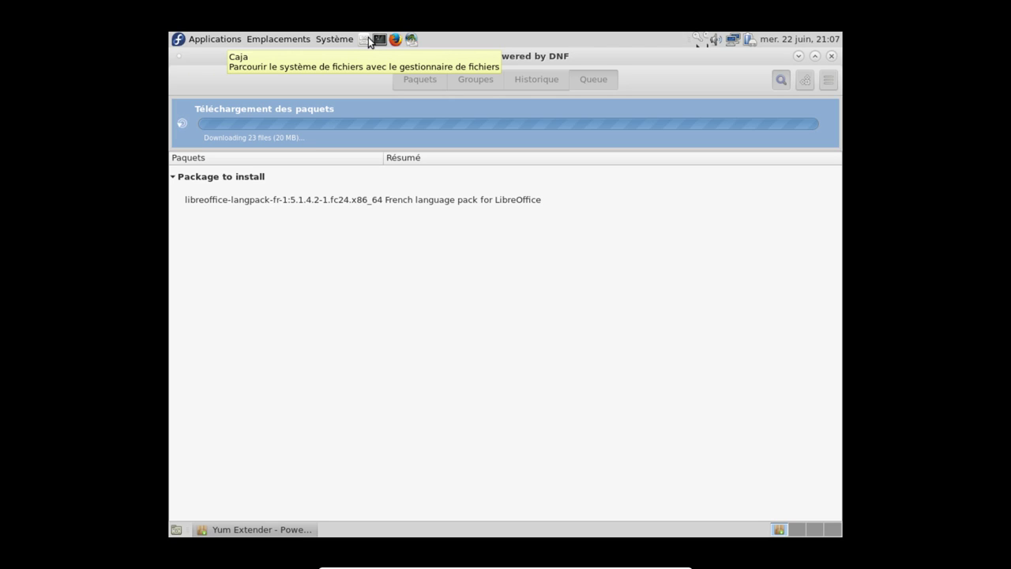
click(366, 38)
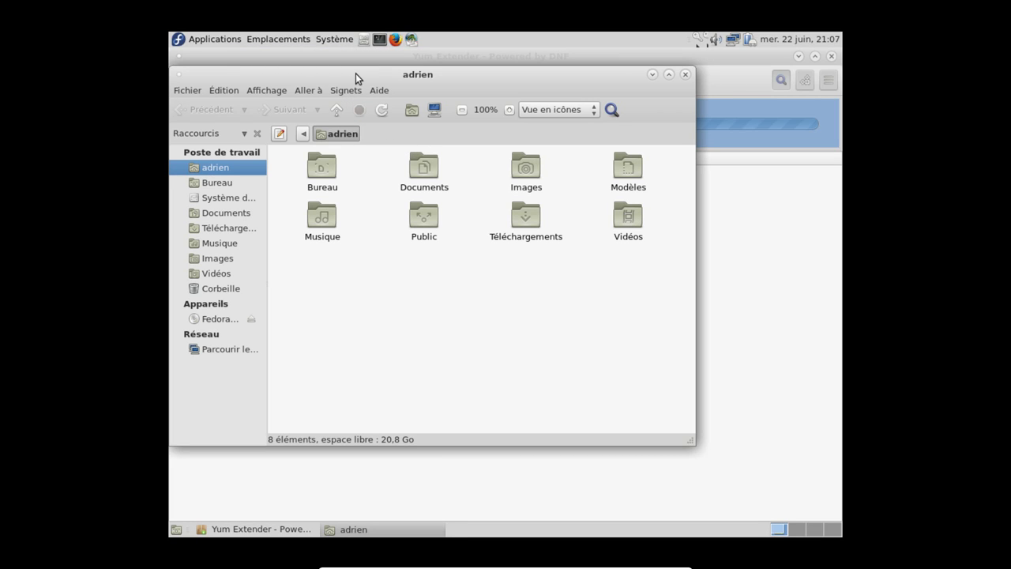
- Open Caja's Édition > Préférences, look through the Comportement and Vues tabs, then close it
click(224, 90)
click(257, 348)
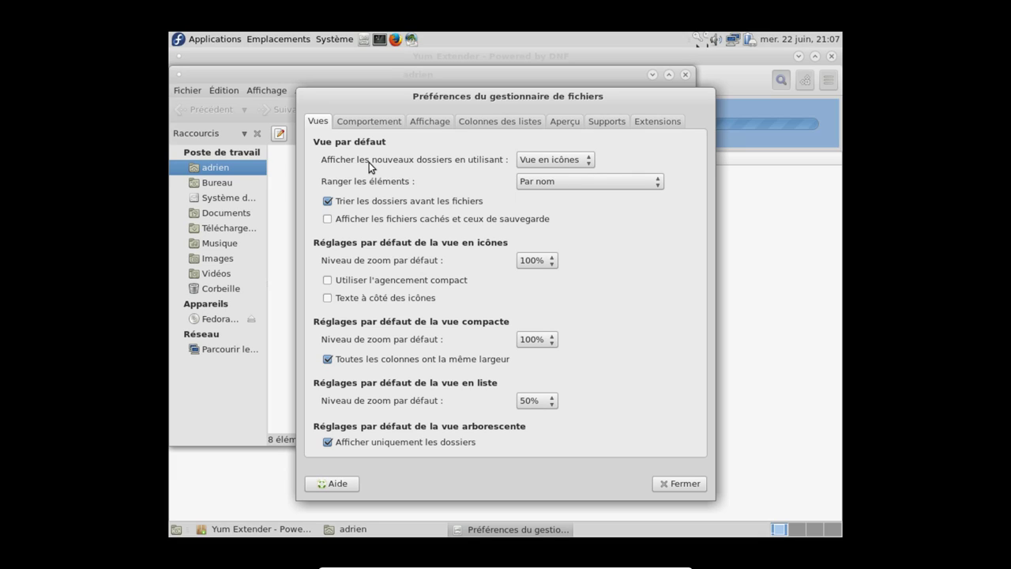
click(379, 118)
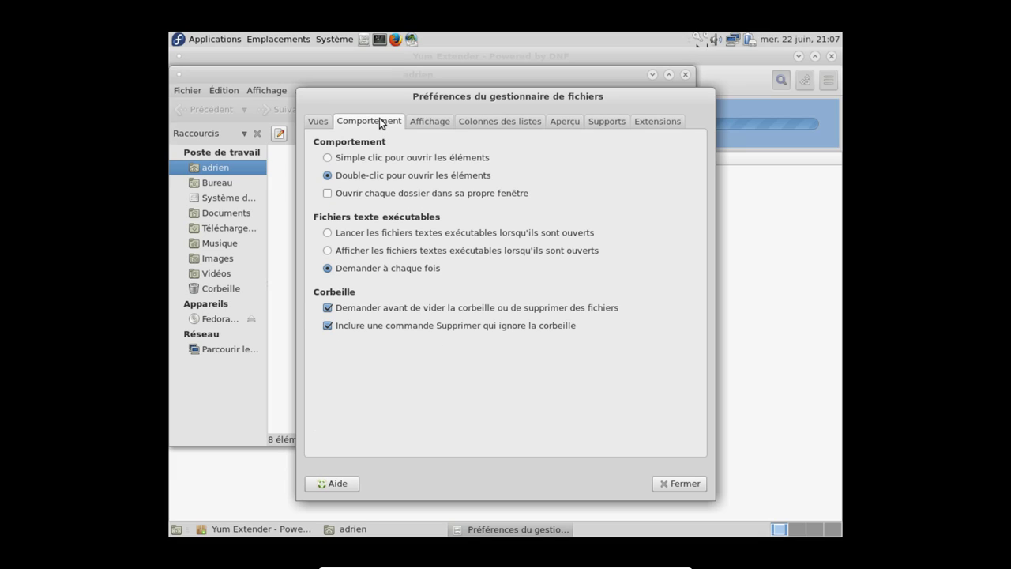
click(312, 124)
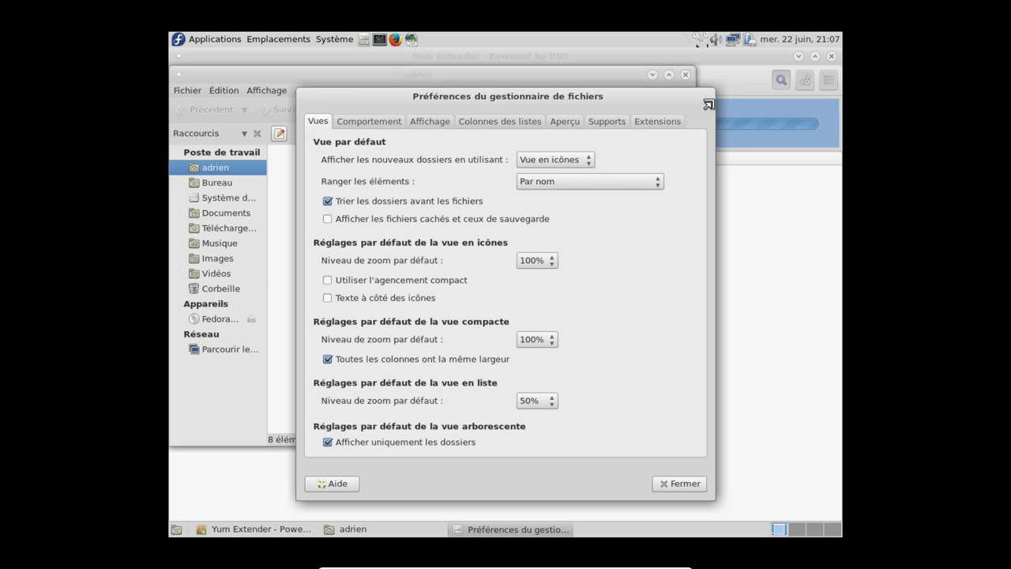
click(684, 483)
- Close the home folder, shrink Yum Extender, and launch Firefox on the Fedora start page
click(684, 75)
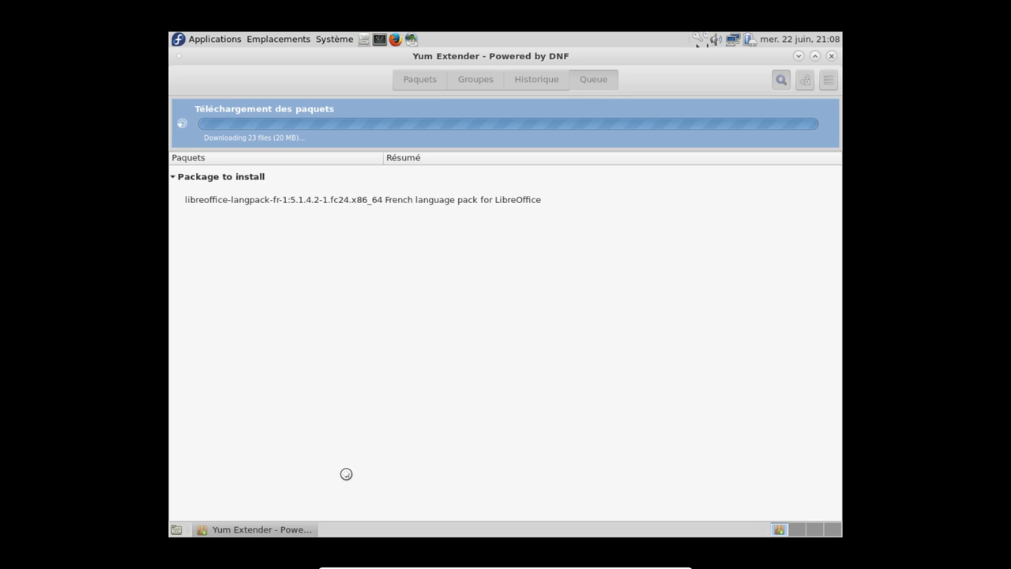
click(817, 56)
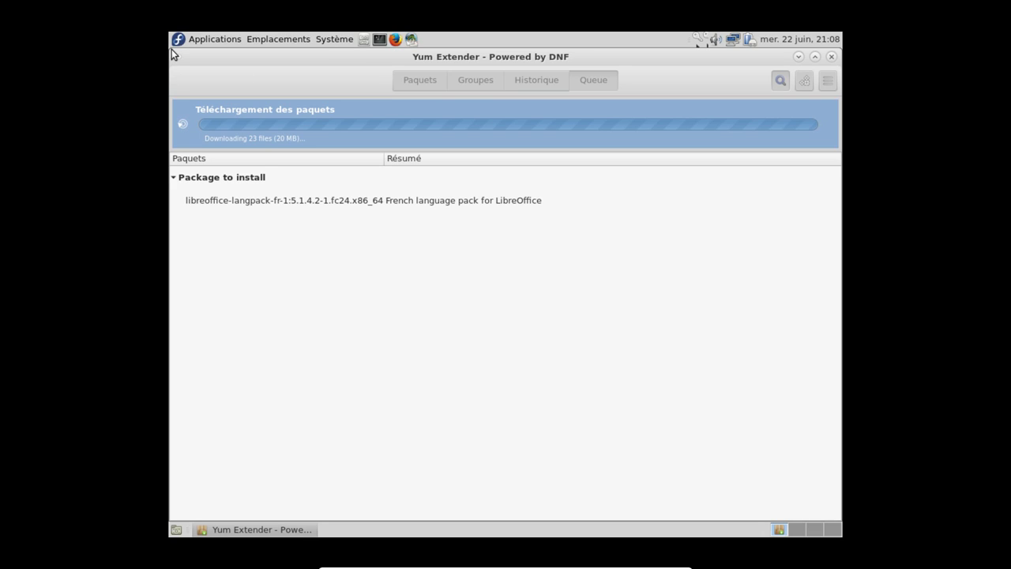
drag(170, 49, 309, 83)
drag(393, 97, 360, 84)
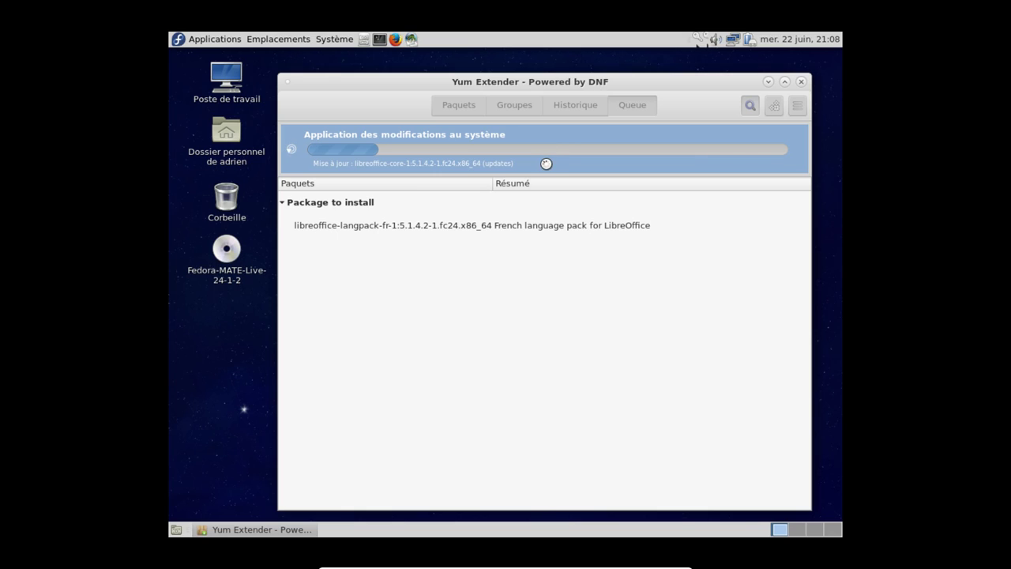
click(395, 39)
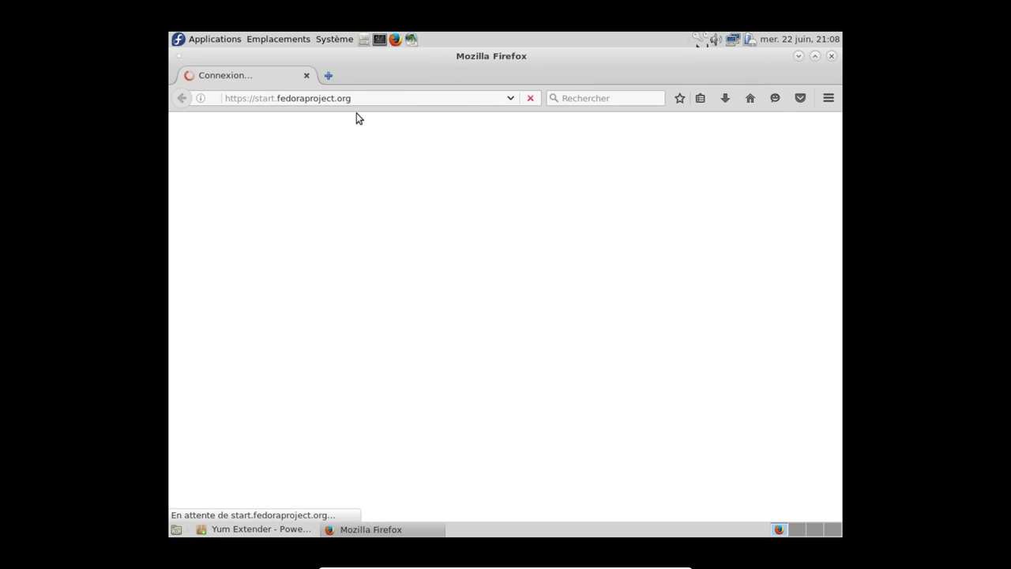
click(362, 100)
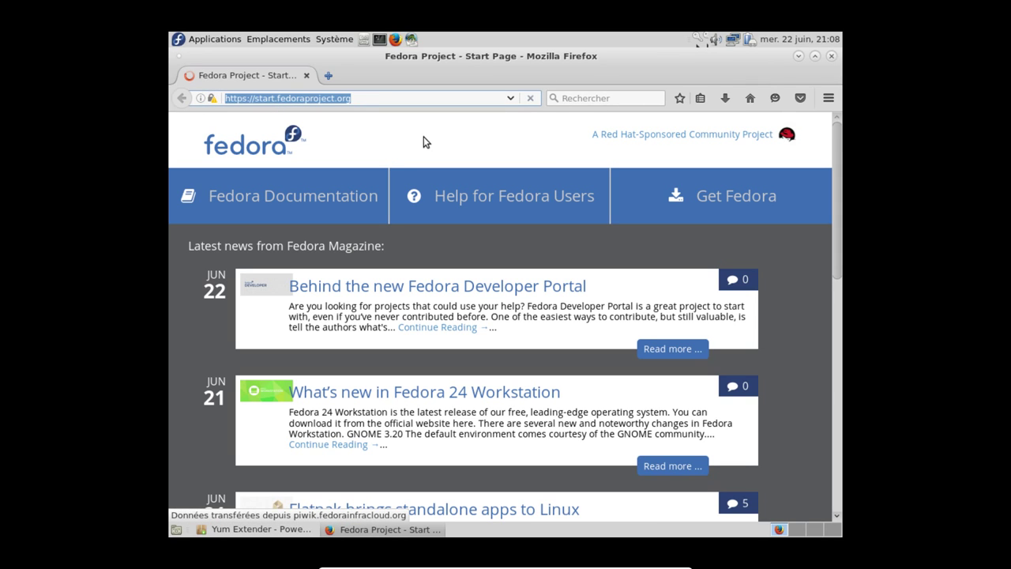
- Search for 'rpmfusion', open the rpmfusion.org home page, then minimize Firefox
text(rpmfusion)
key(Return)
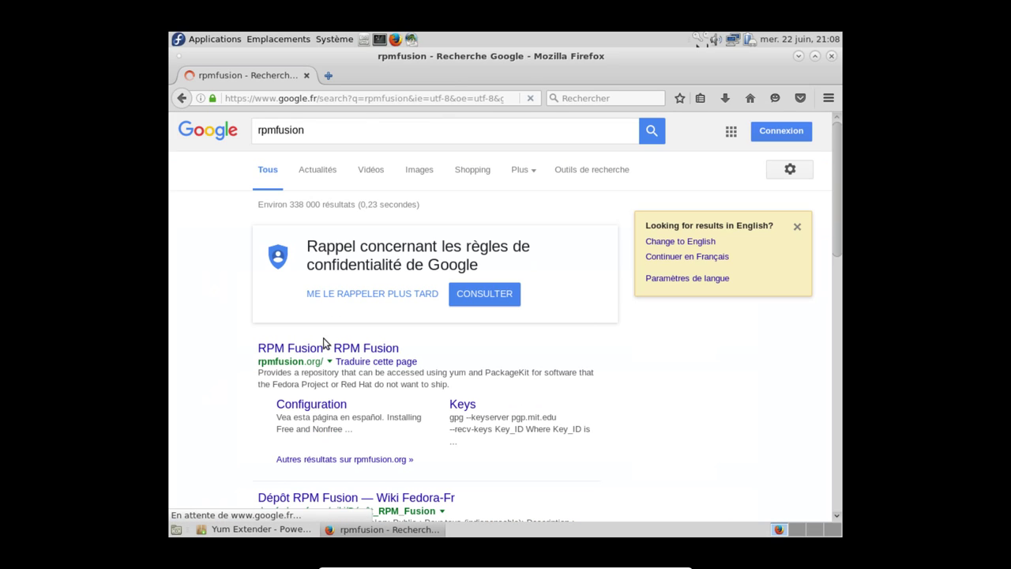
click(318, 351)
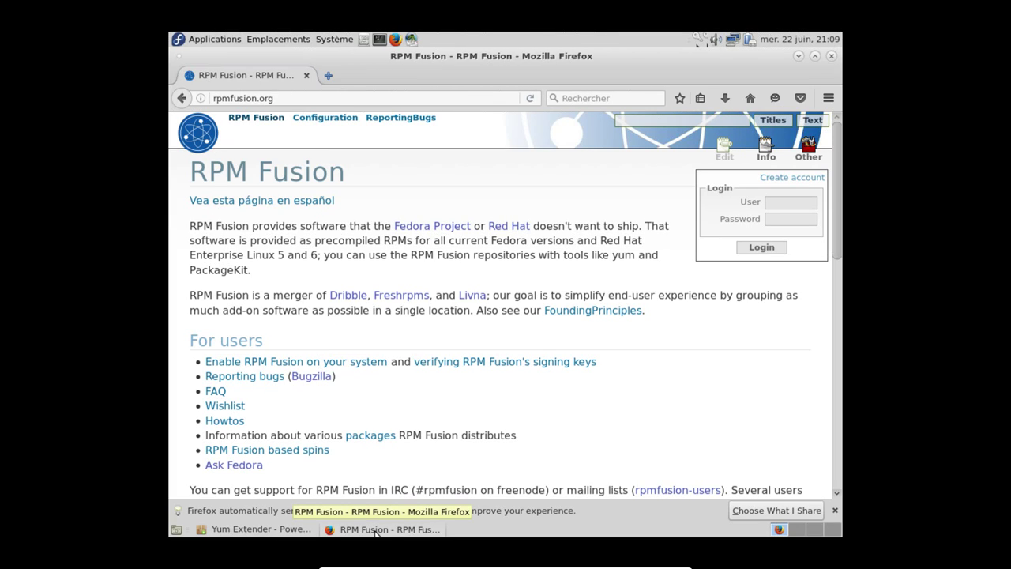
click(376, 529)
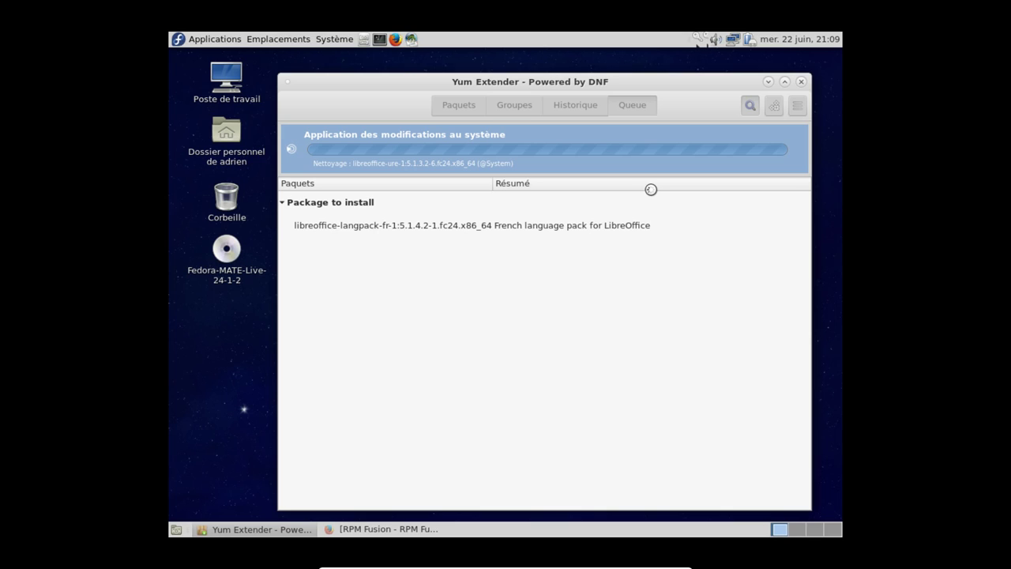
- Confirm Impress shows version 5.1.4.2 with fr-FR locale, close it, then mark all updates
click(225, 39)
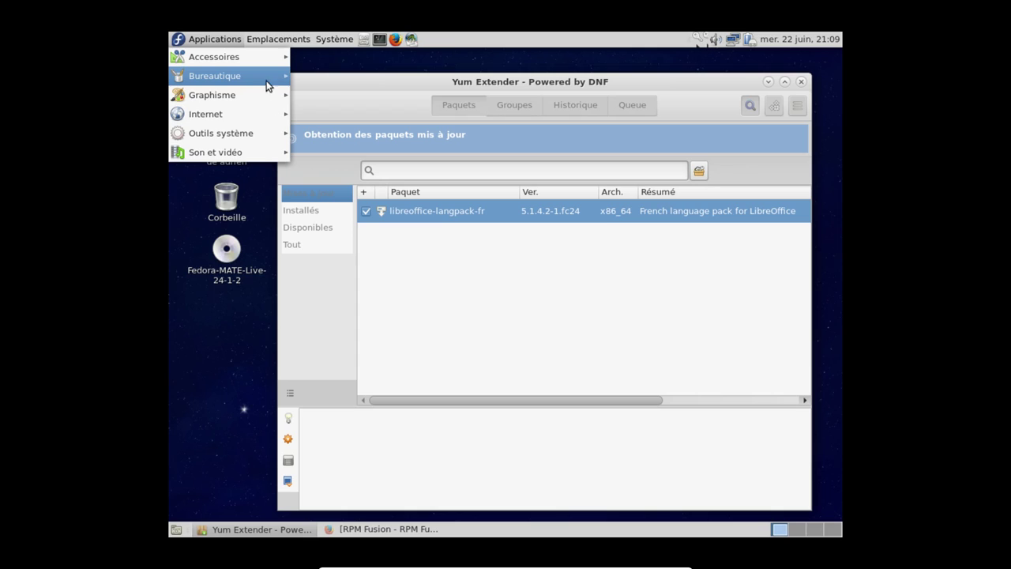
mouse_move(268, 77)
click(392, 154)
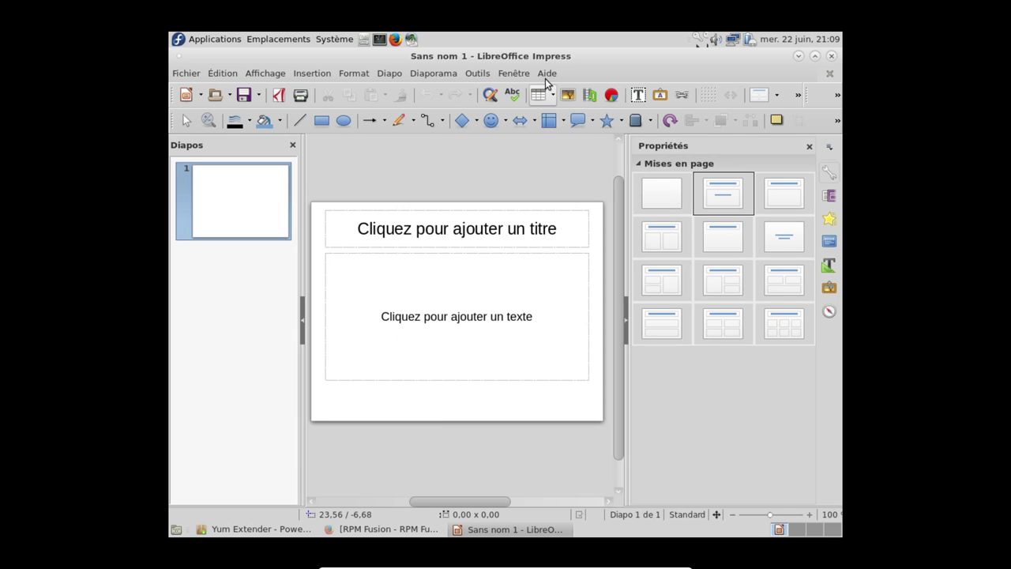
click(545, 76)
click(552, 173)
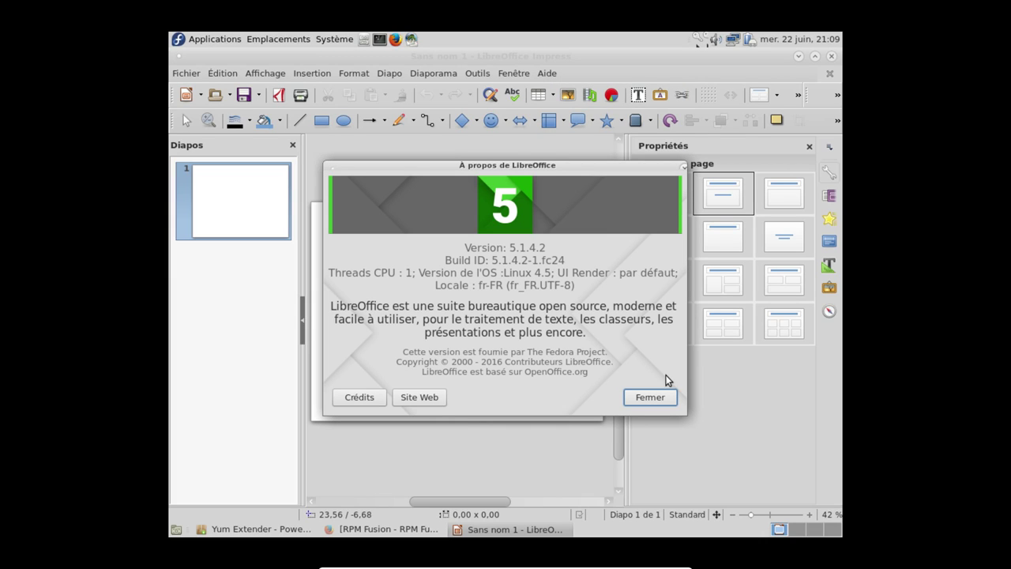
click(658, 397)
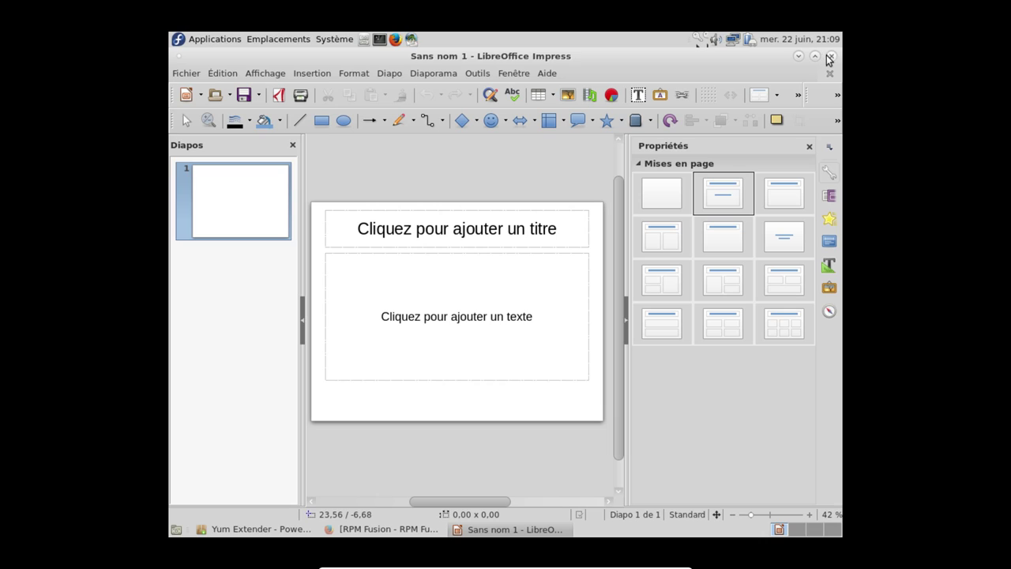
click(831, 56)
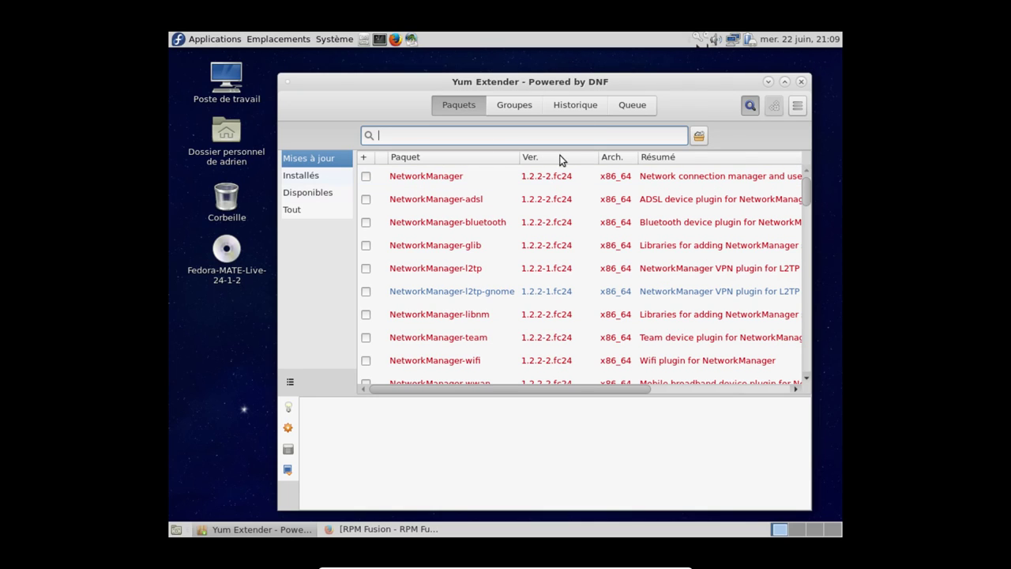
click(363, 157)
- Apply the updates, dismiss the libblockdev/libbytesize errors, close Yum Extender and restore Firefox
click(772, 106)
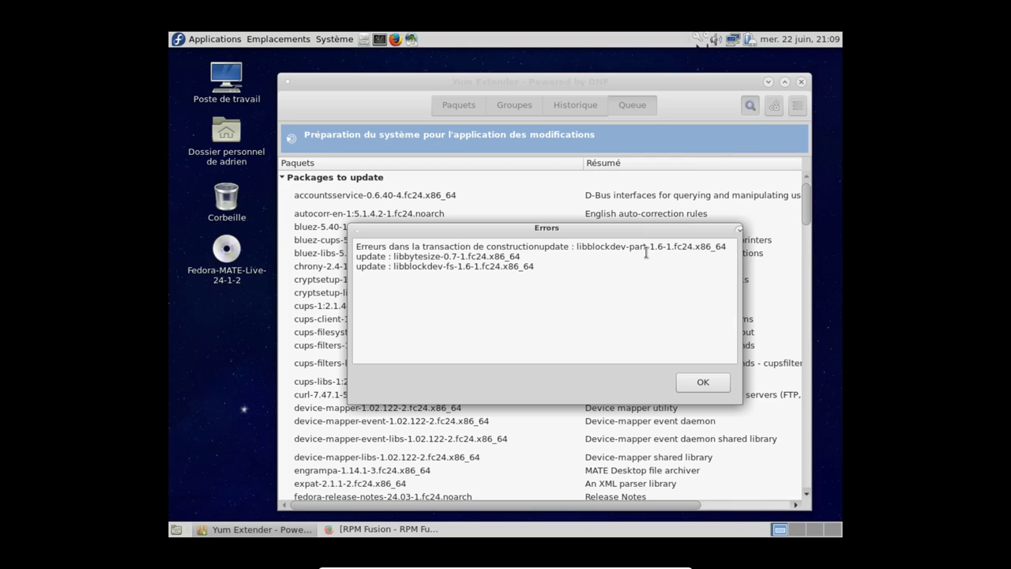
click(705, 385)
click(801, 82)
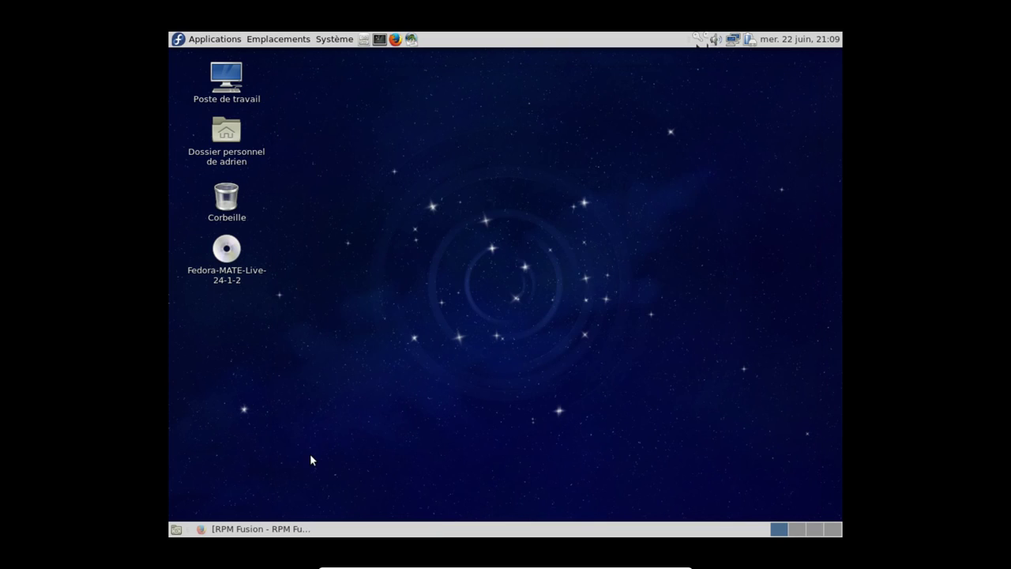
click(261, 529)
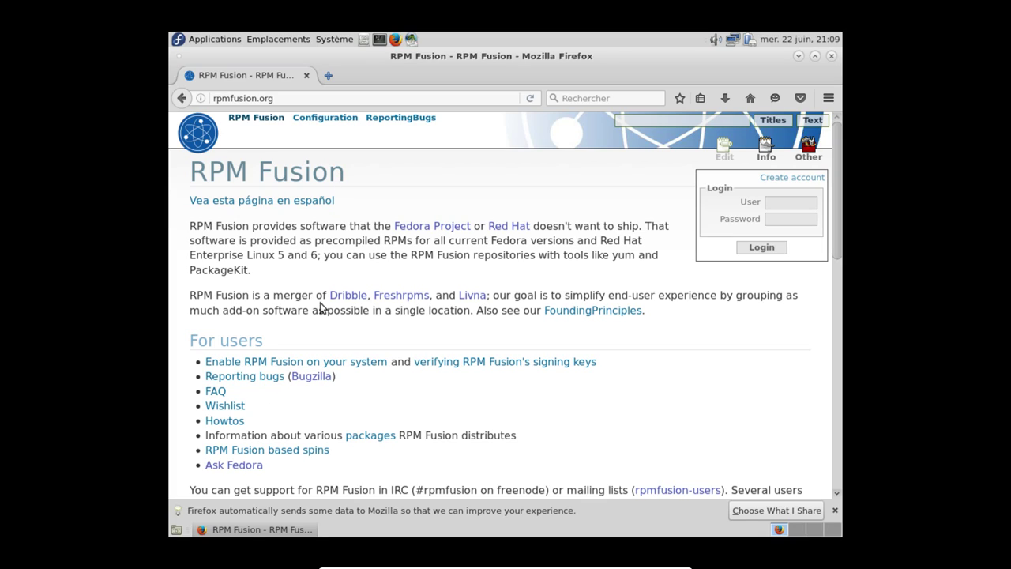
- From the RPM Fusion configuration page, install rpmfusion-free-release for Fedora 24 via Yumex, entering the admin password
click(244, 369)
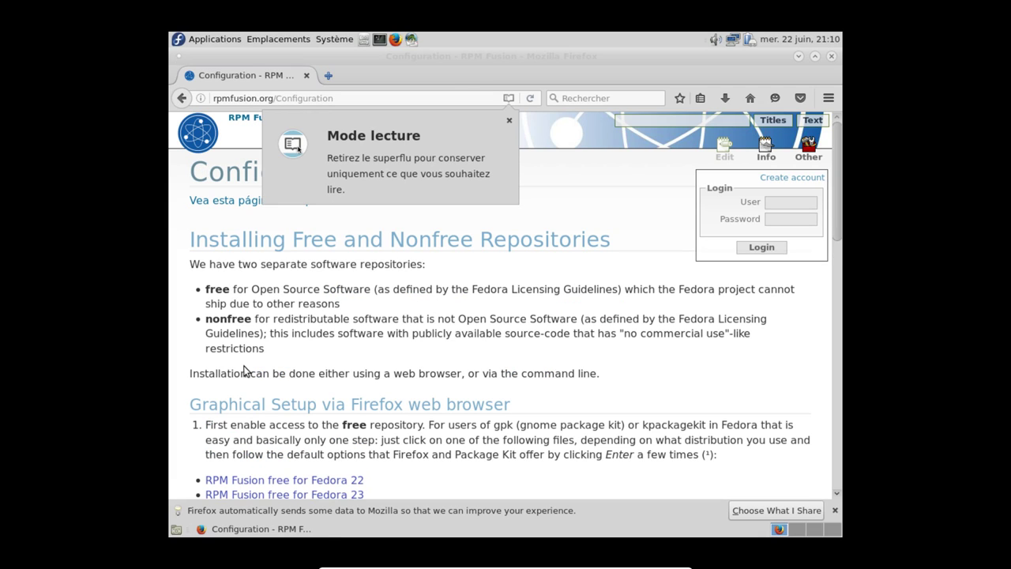
scroll(368, 276, down, 2)
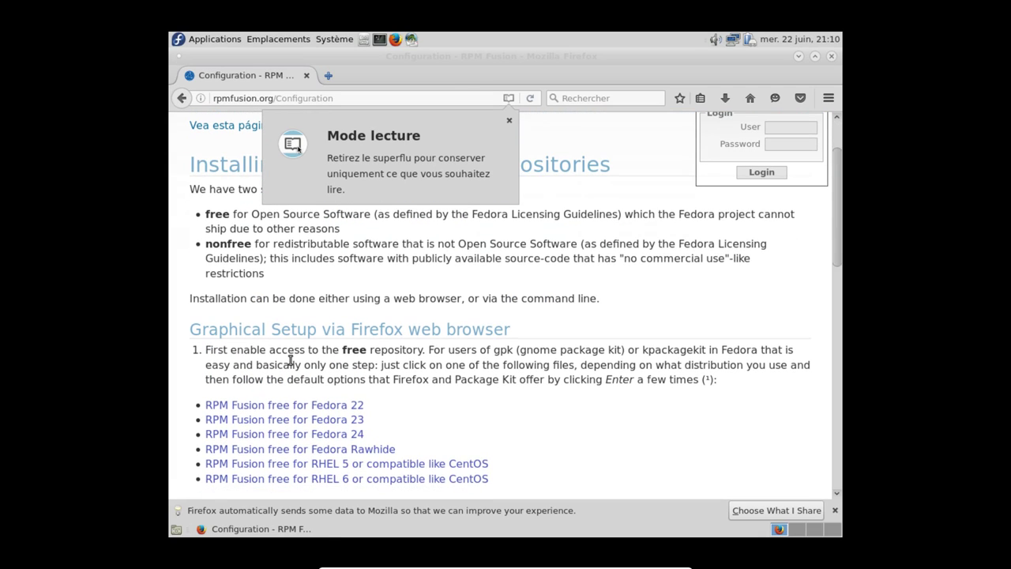
click(289, 441)
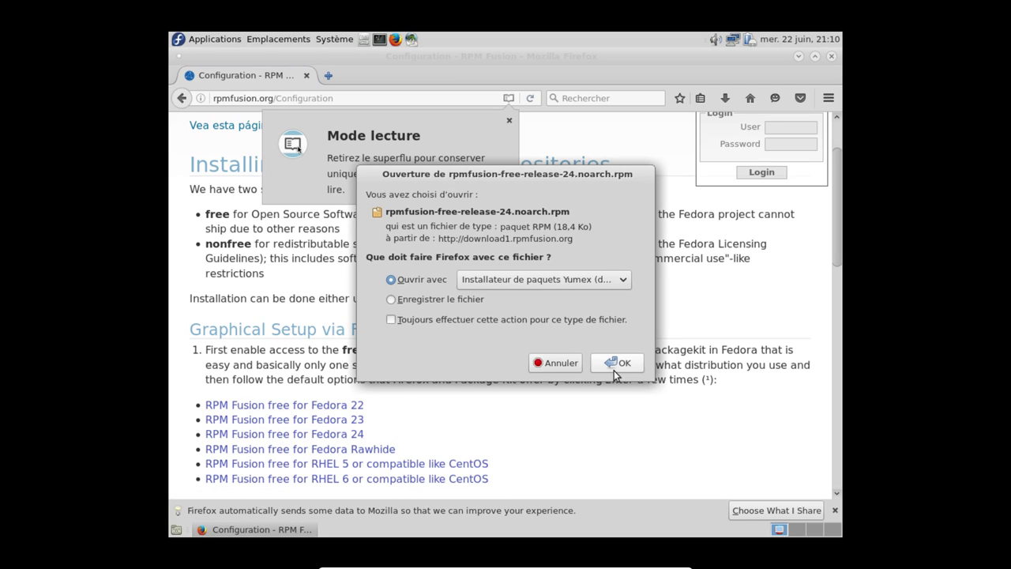
click(615, 365)
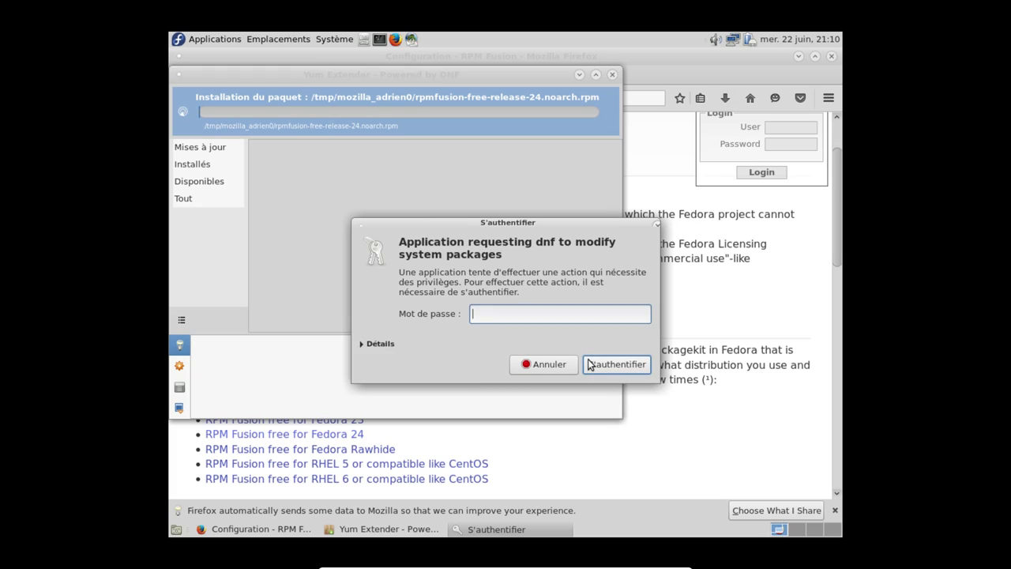
text(**********)
key(Return)
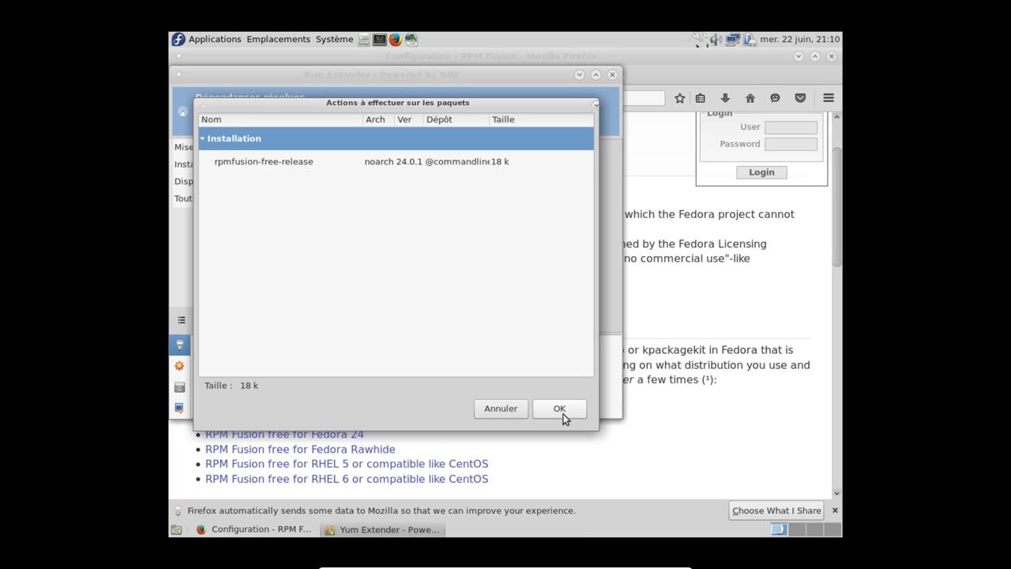
click(563, 411)
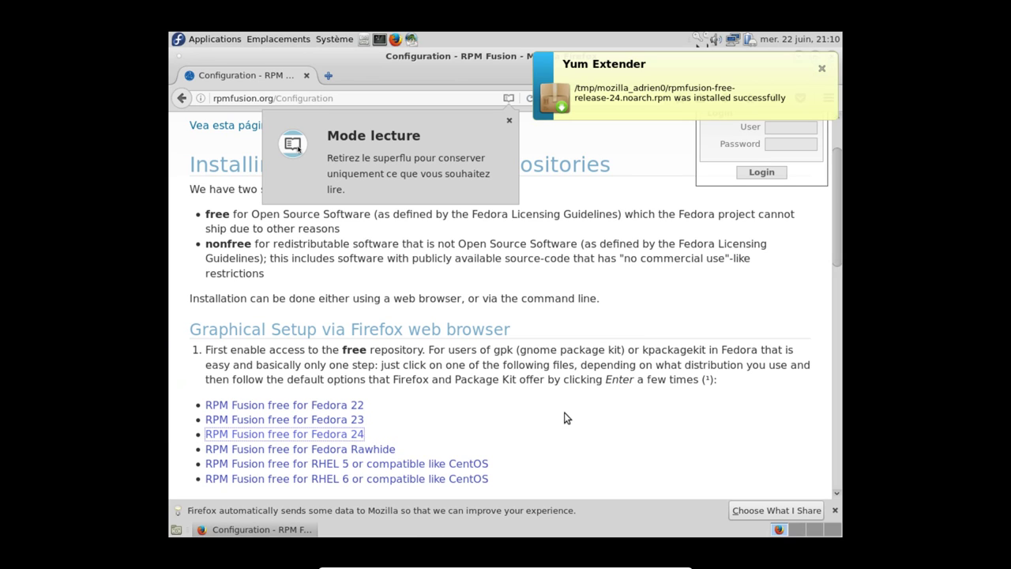
- Install rpmfusion-nonfree-release for Fedora 24 the same way, then minimize Firefox to the desktop
click(510, 120)
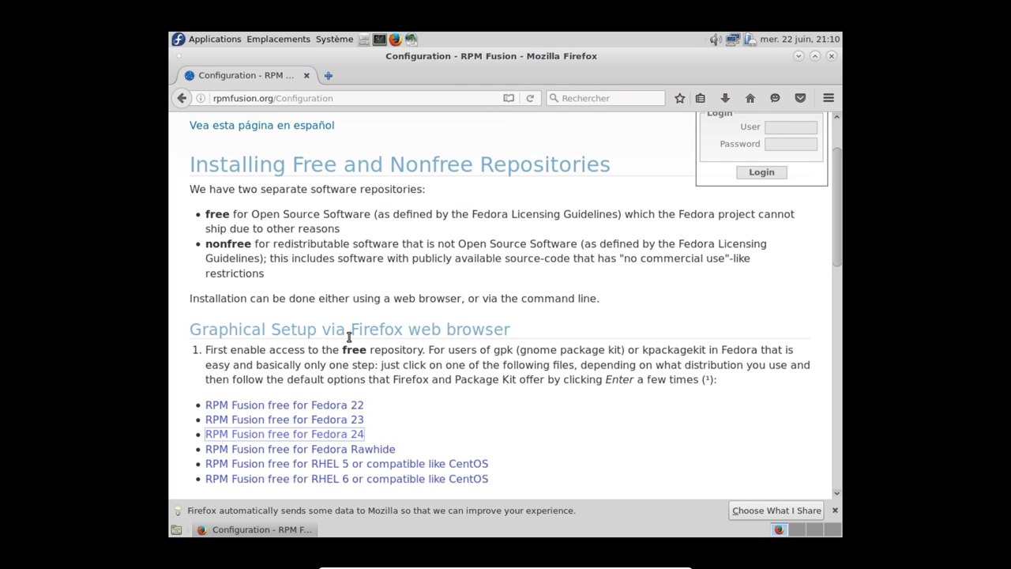
scroll(334, 383, down, 5)
click(325, 401)
click(618, 363)
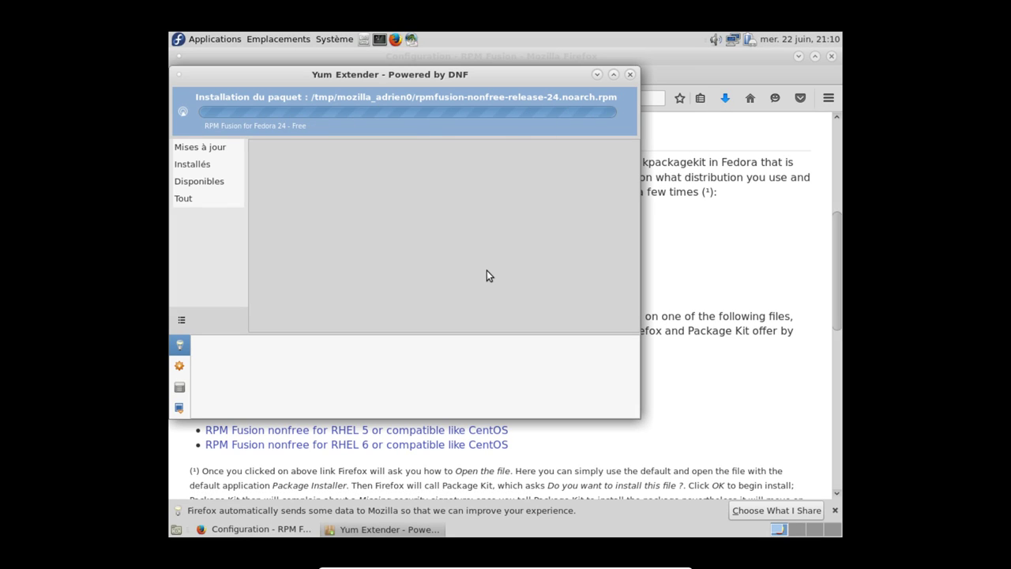
text(**********)
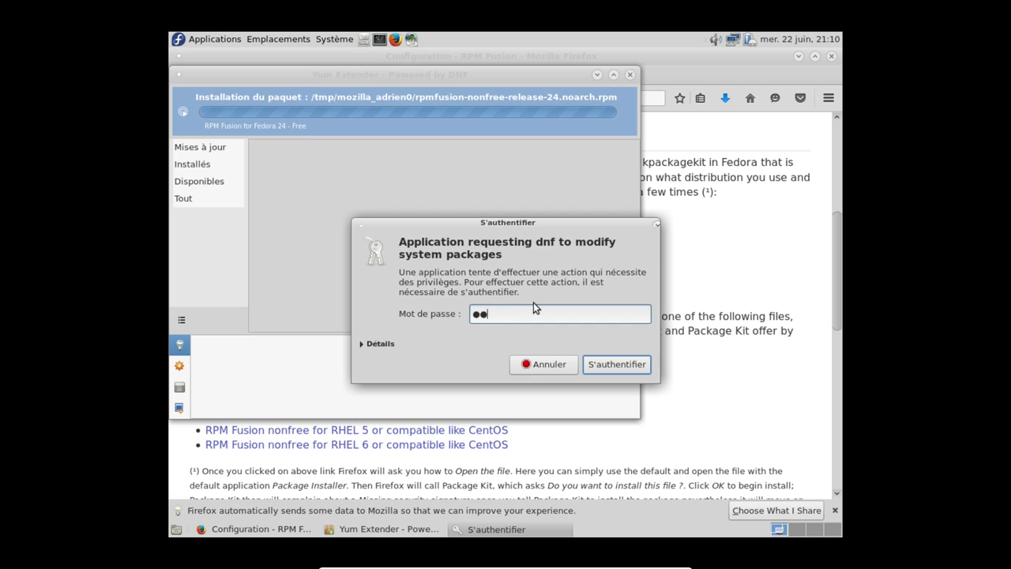
key(Return)
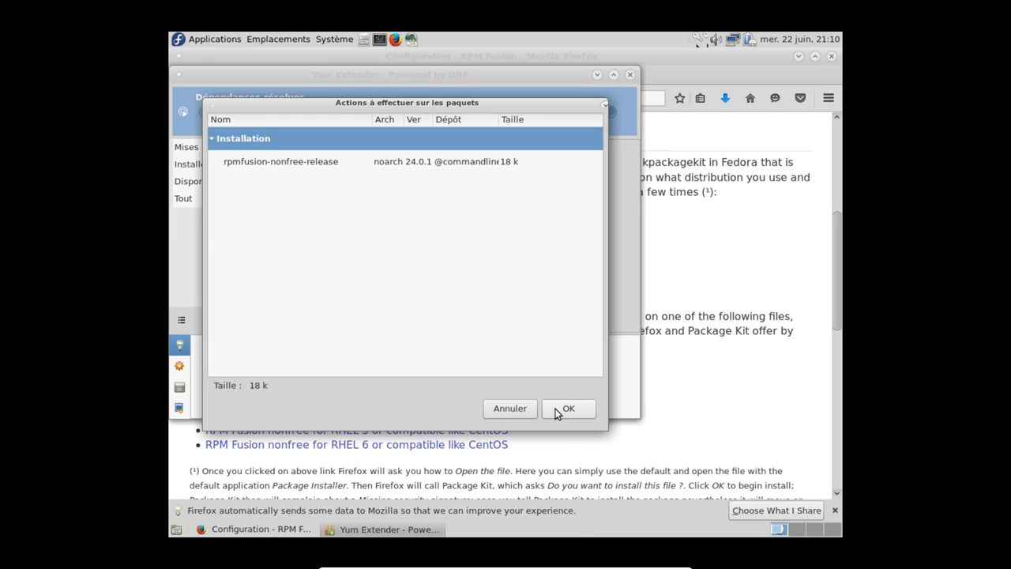
click(560, 409)
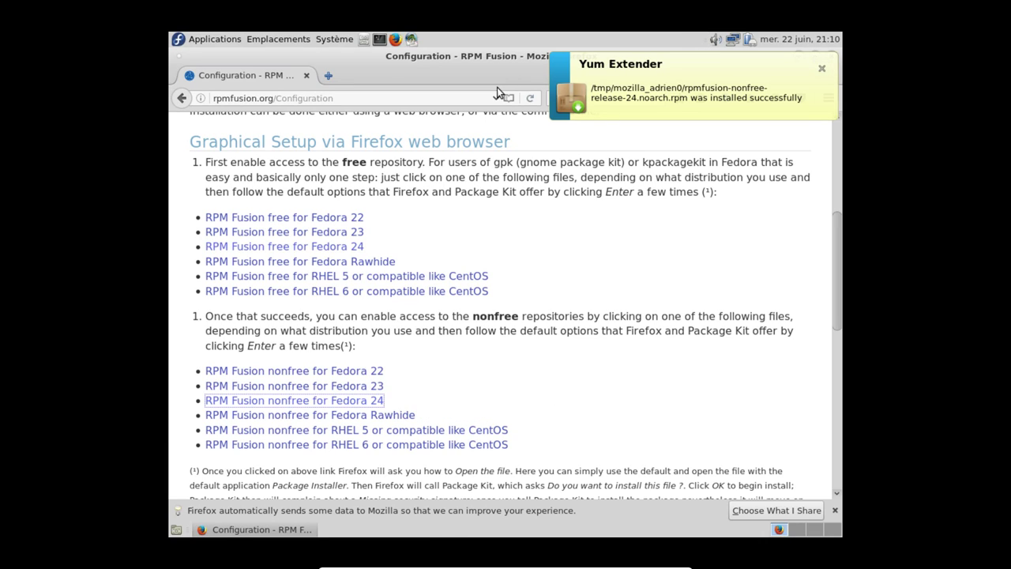
click(821, 68)
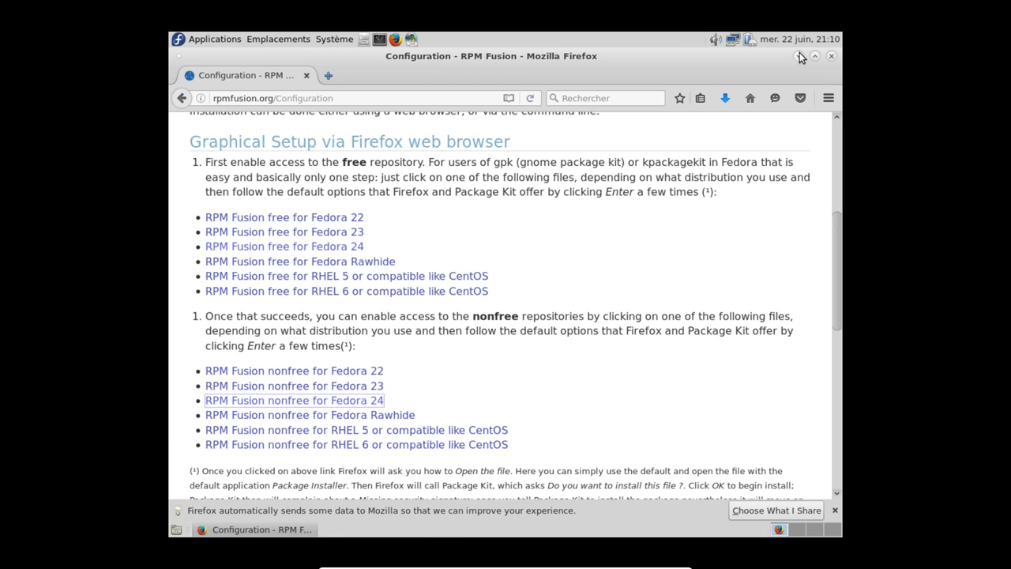
click(798, 55)
click(232, 41)
- Launch Yum Extender (DNF) from Système > Administration and maximize its window
mouse_move(334, 38)
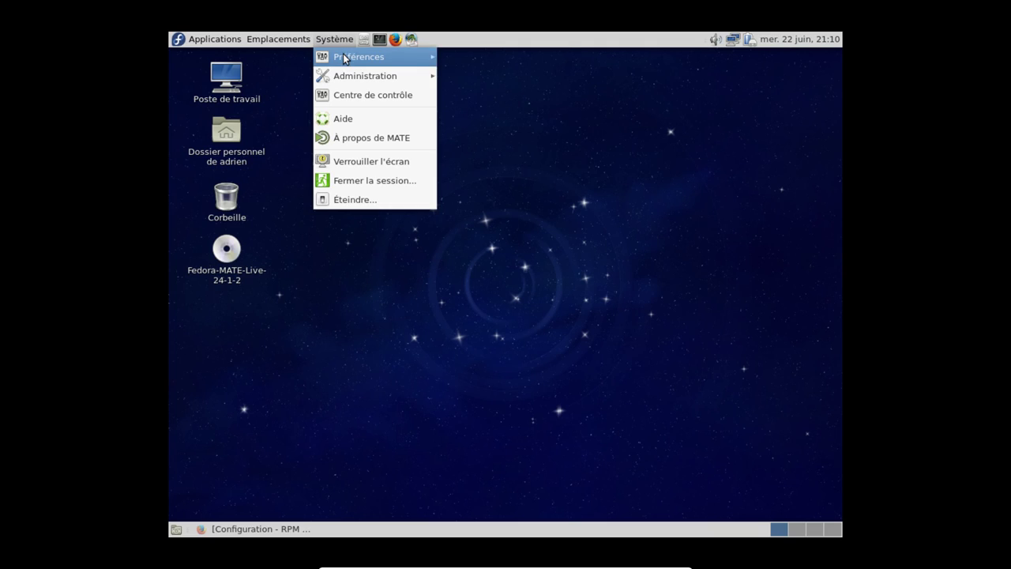
mouse_move(414, 76)
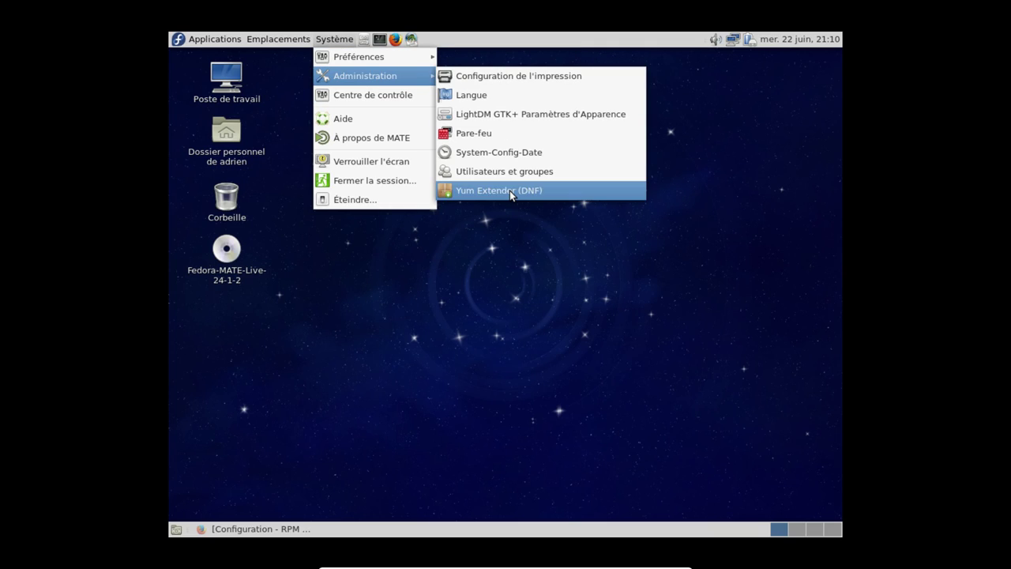
click(509, 190)
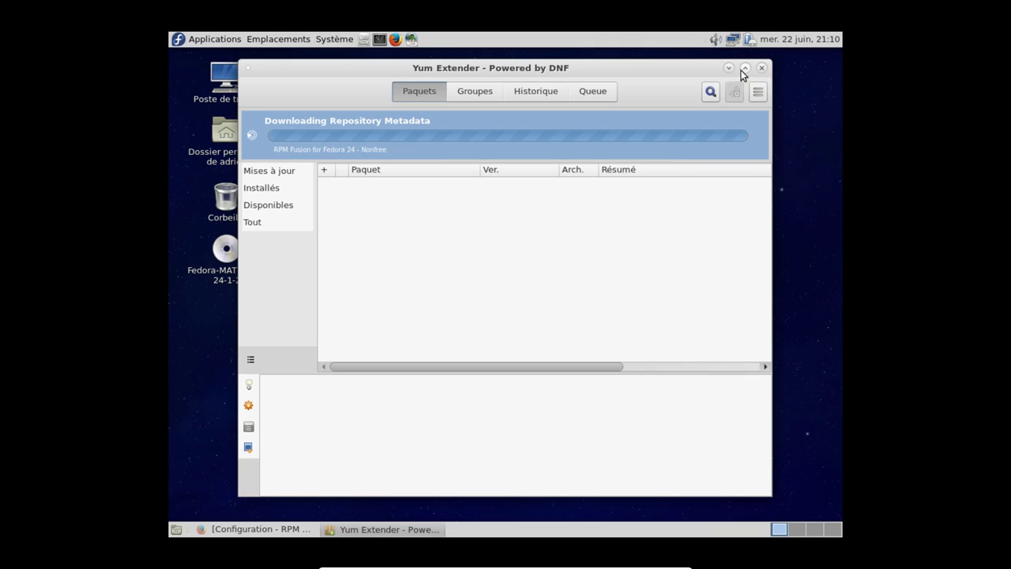
click(745, 67)
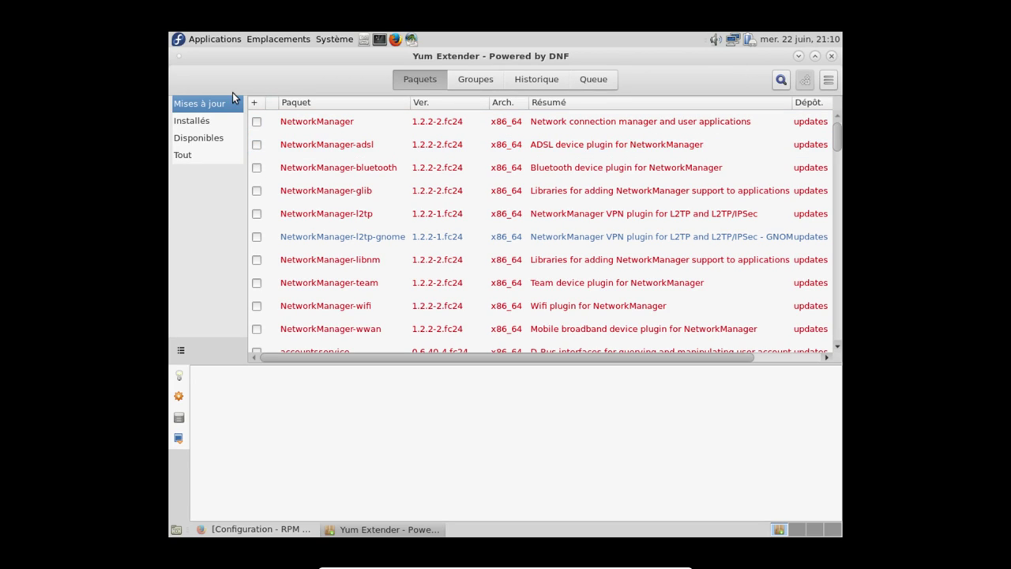
- Refresh Yum Extender's repository metadata so the RPM Fusion repositories are loaded
click(828, 80)
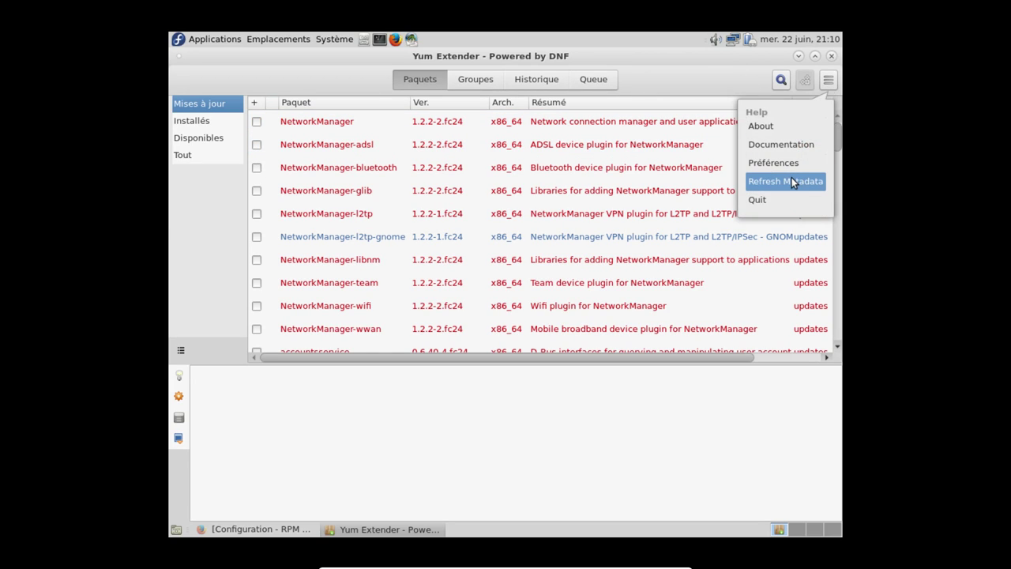
click(789, 180)
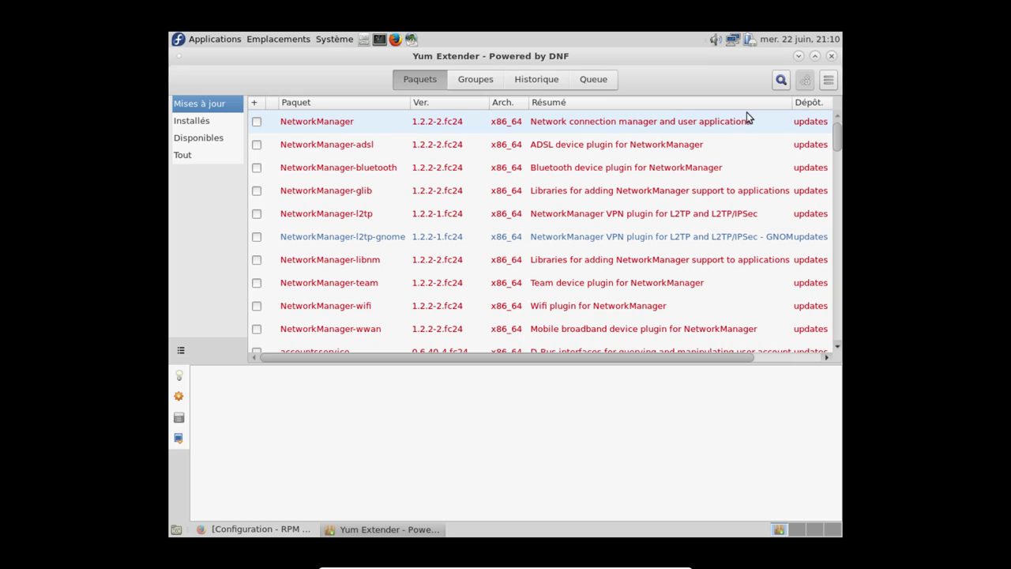
click(827, 82)
click(827, 82)
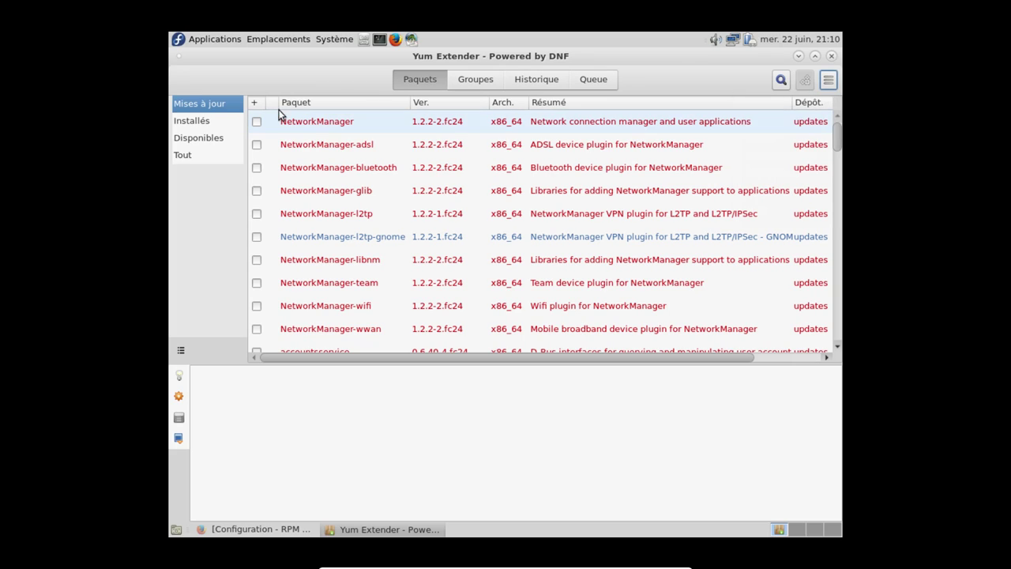